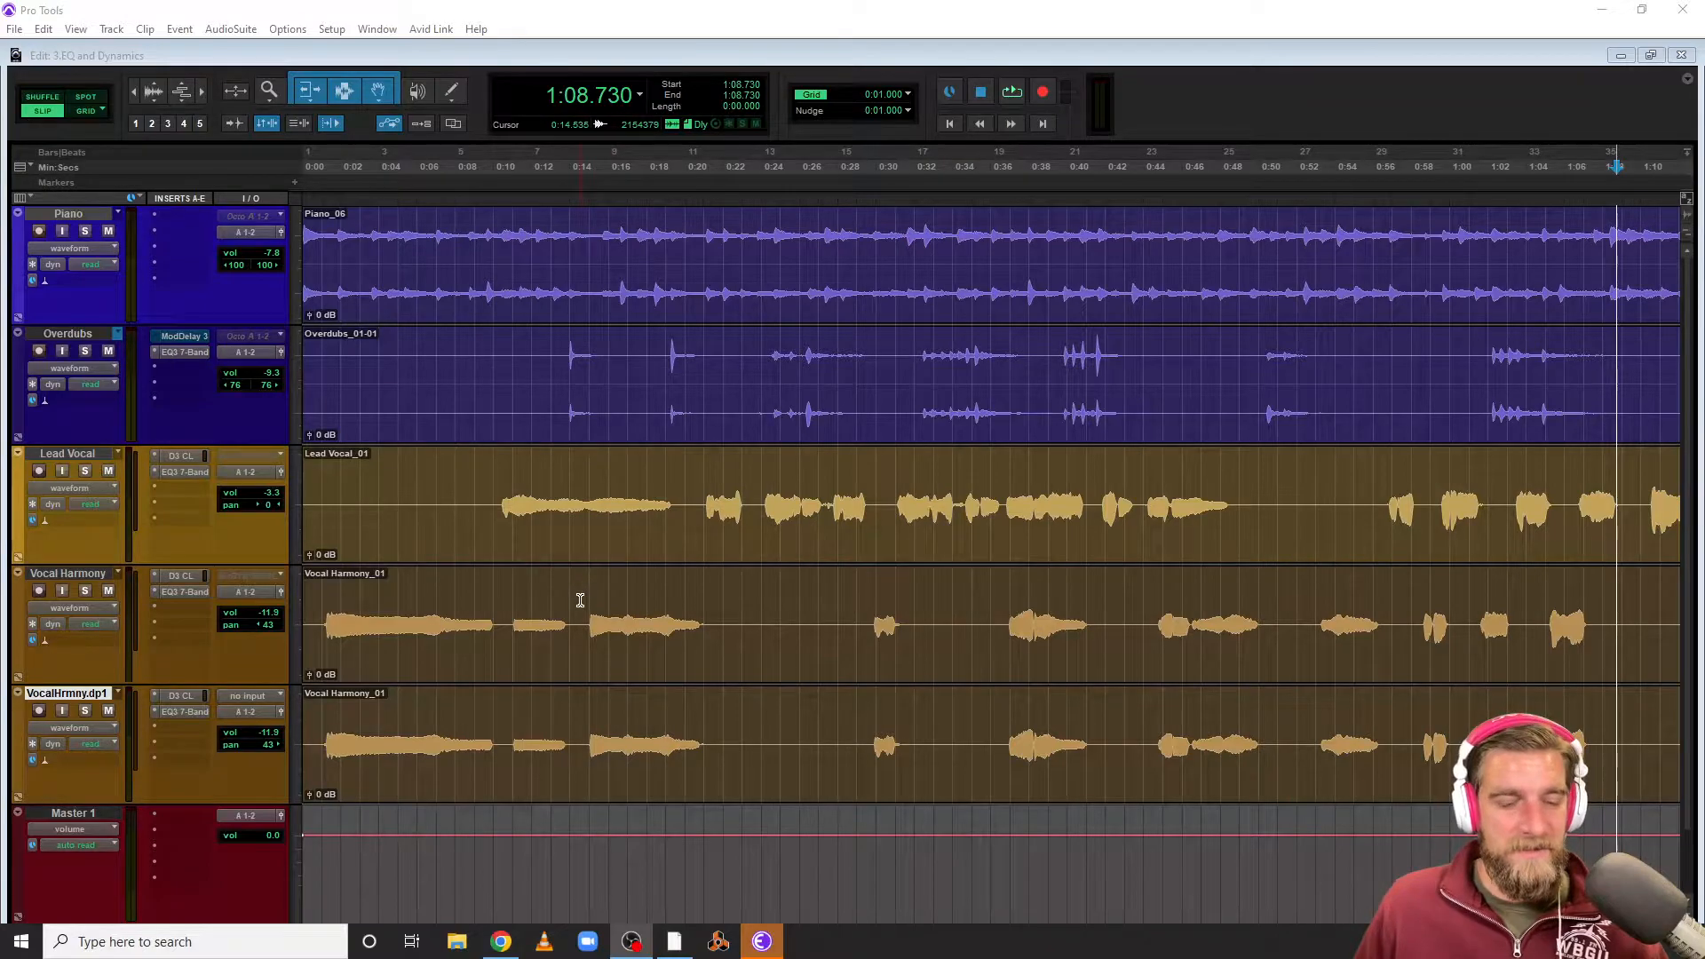
pyautogui.scroll(-1, 581, 593)
pyautogui.scroll(1, 581, 593)
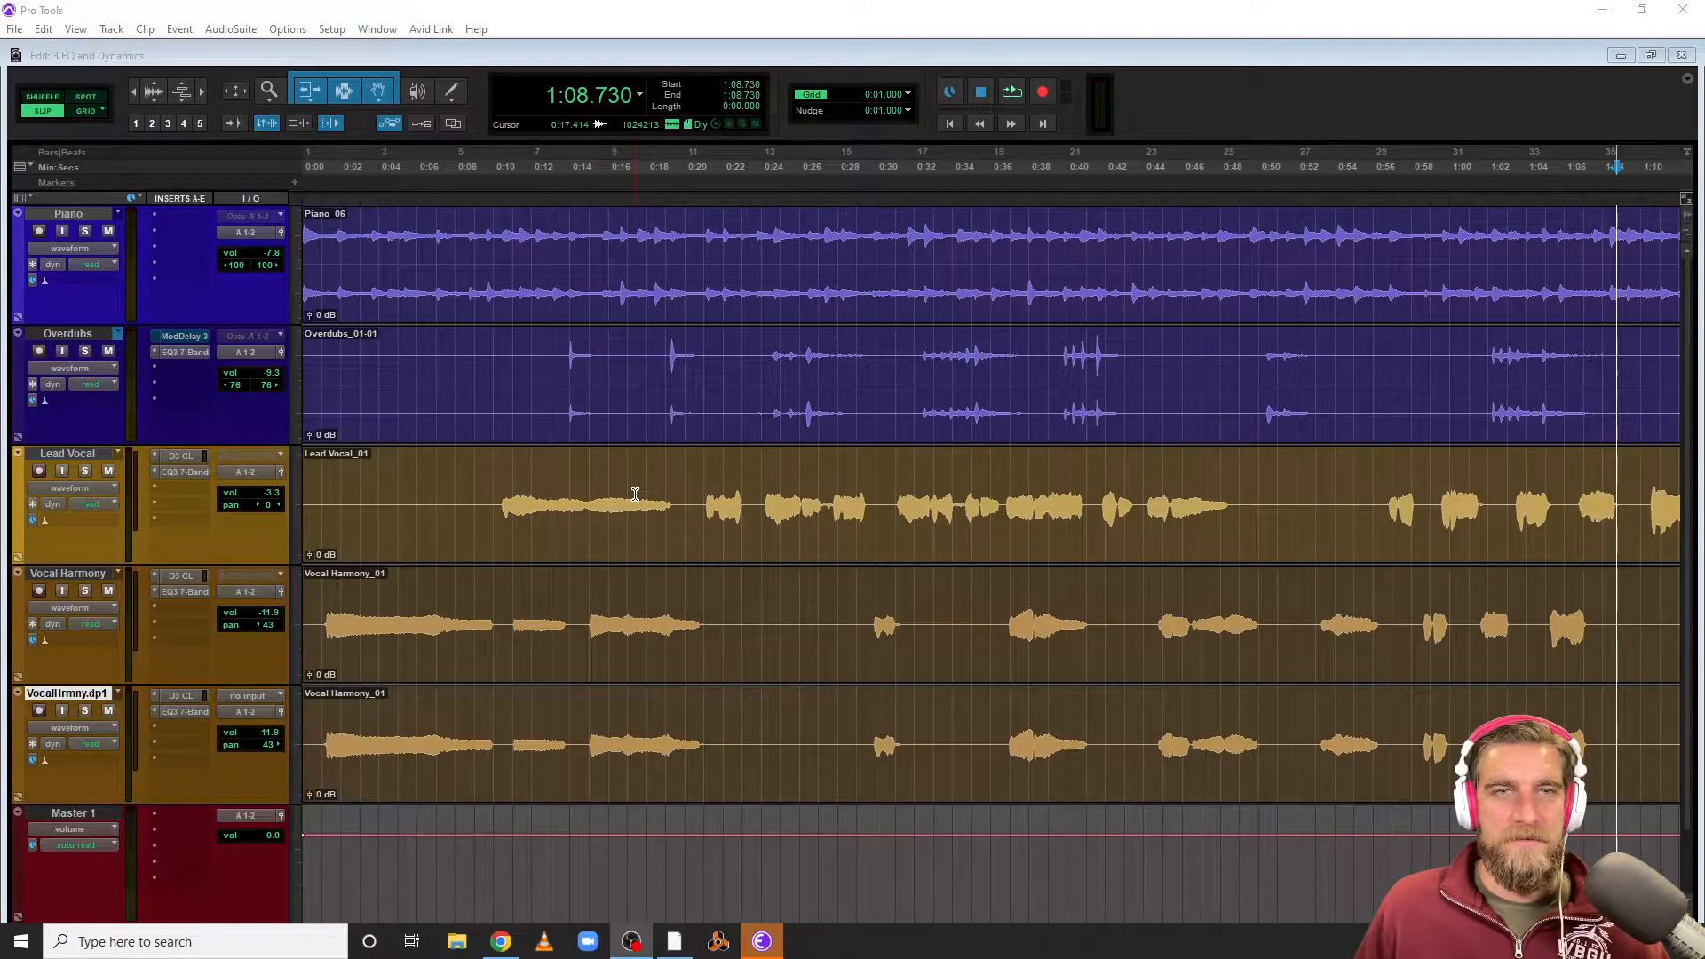
pyautogui.click(170, 728)
pyautogui.moveTo(224, 819)
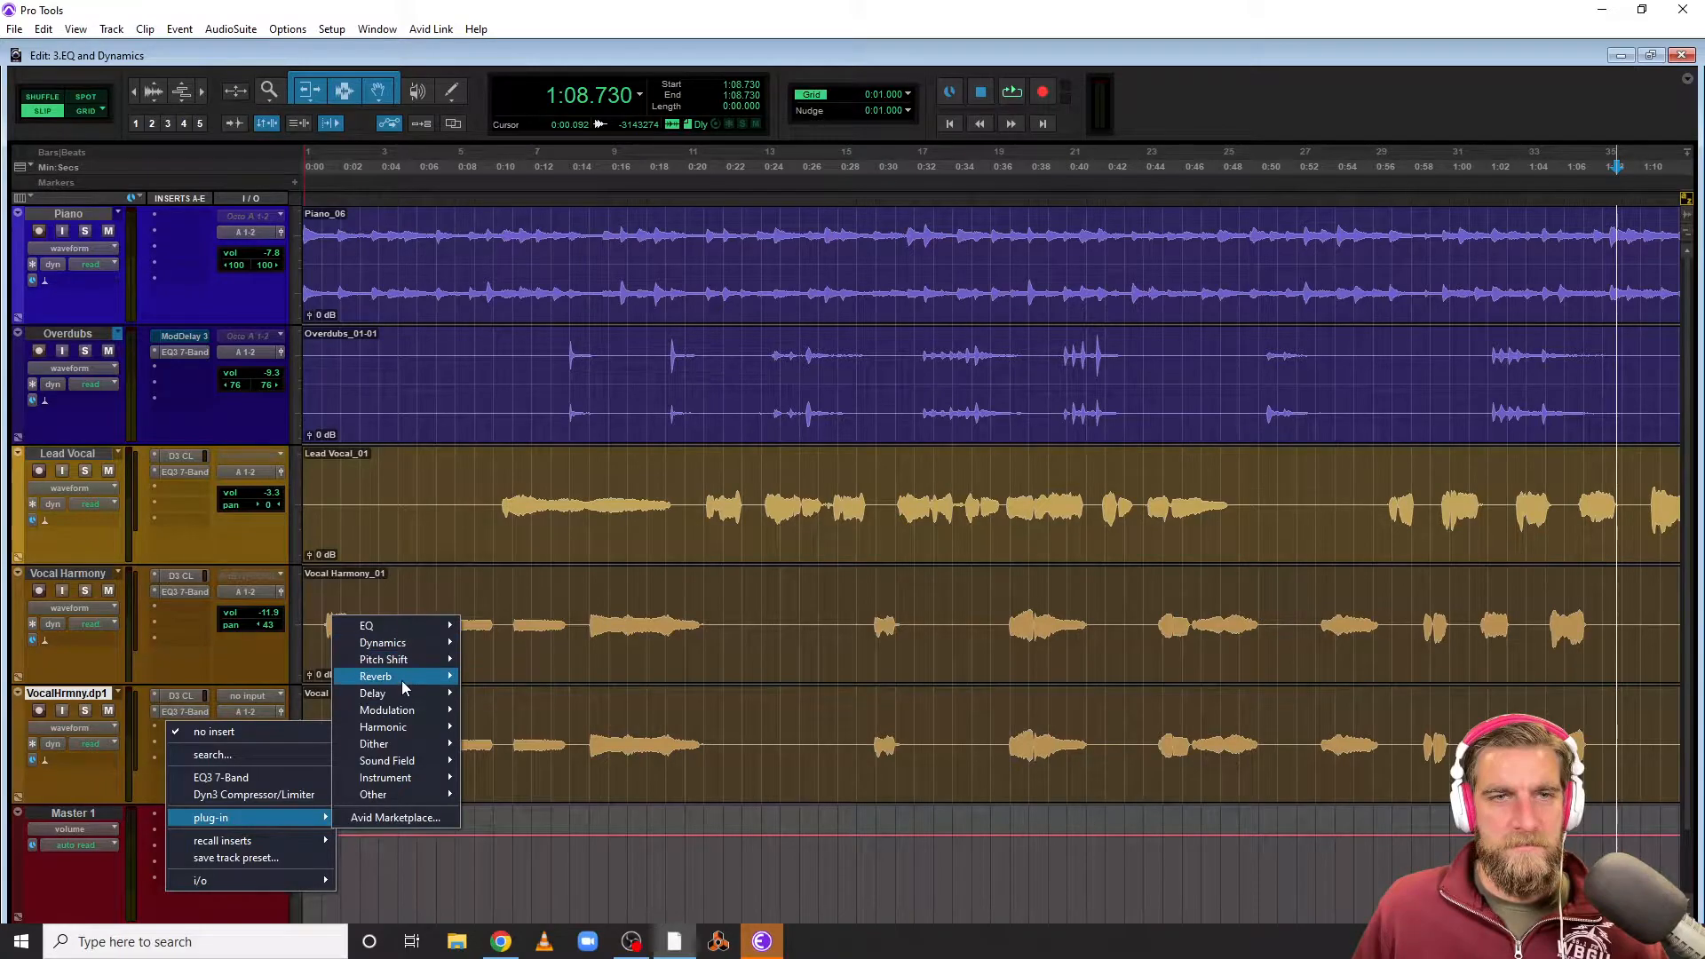
pyautogui.moveTo(407, 677)
pyautogui.click(656, 856)
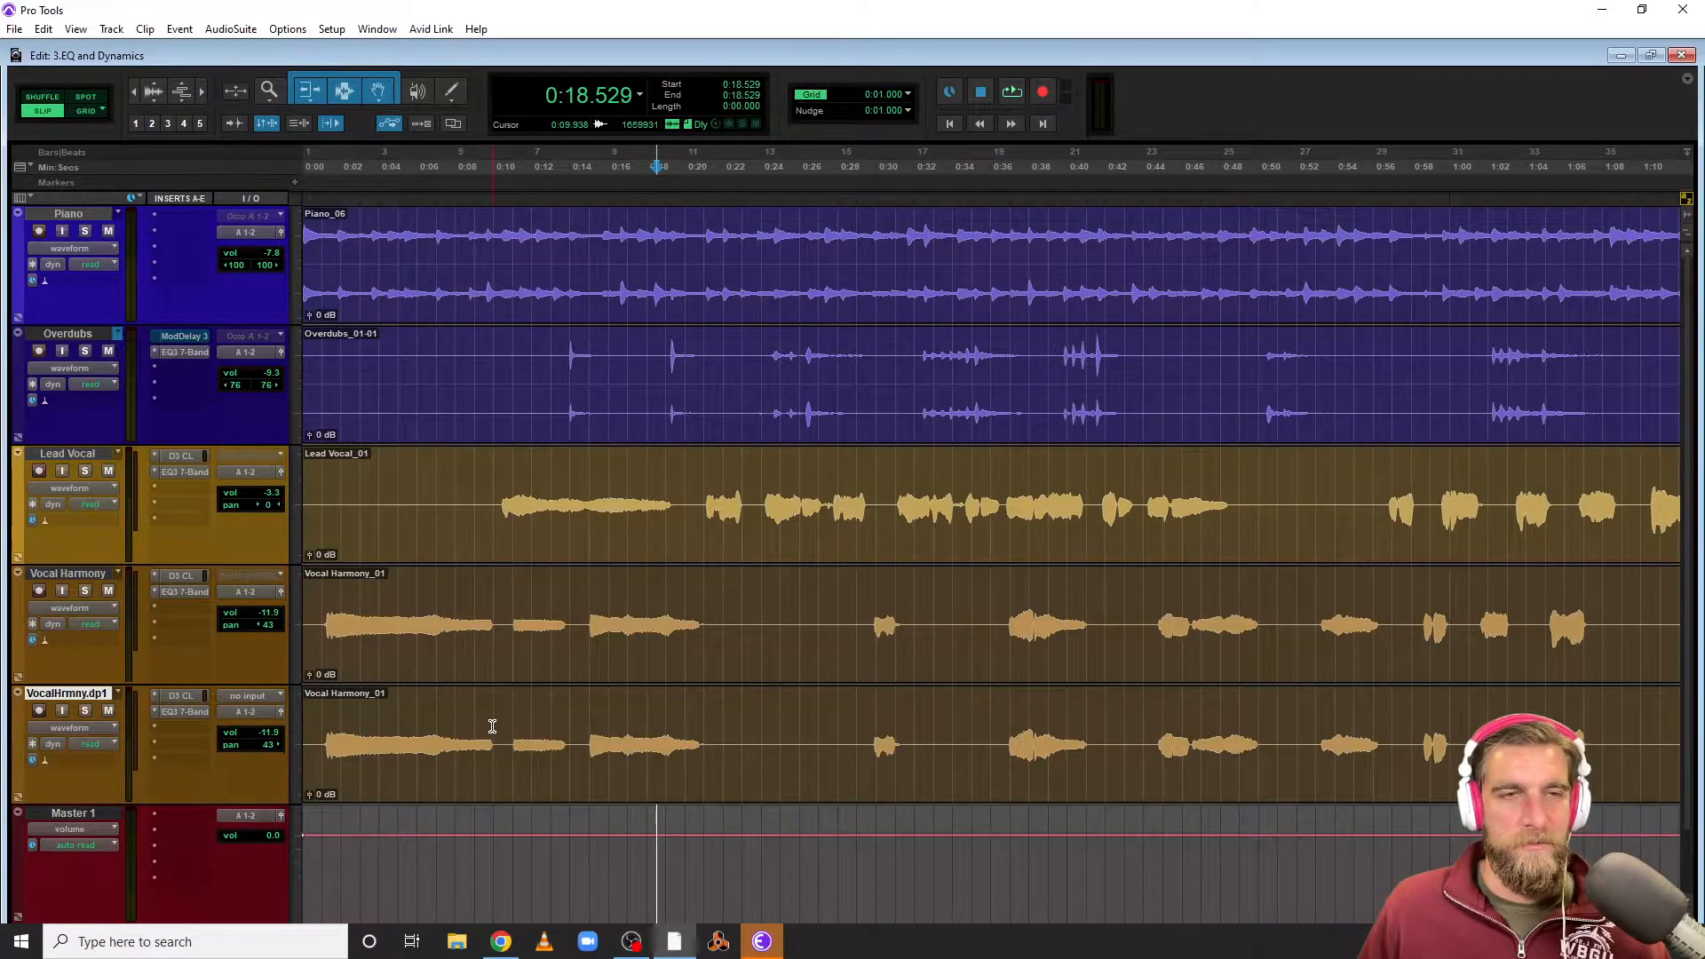
pyautogui.scroll(-3, 282, 557)
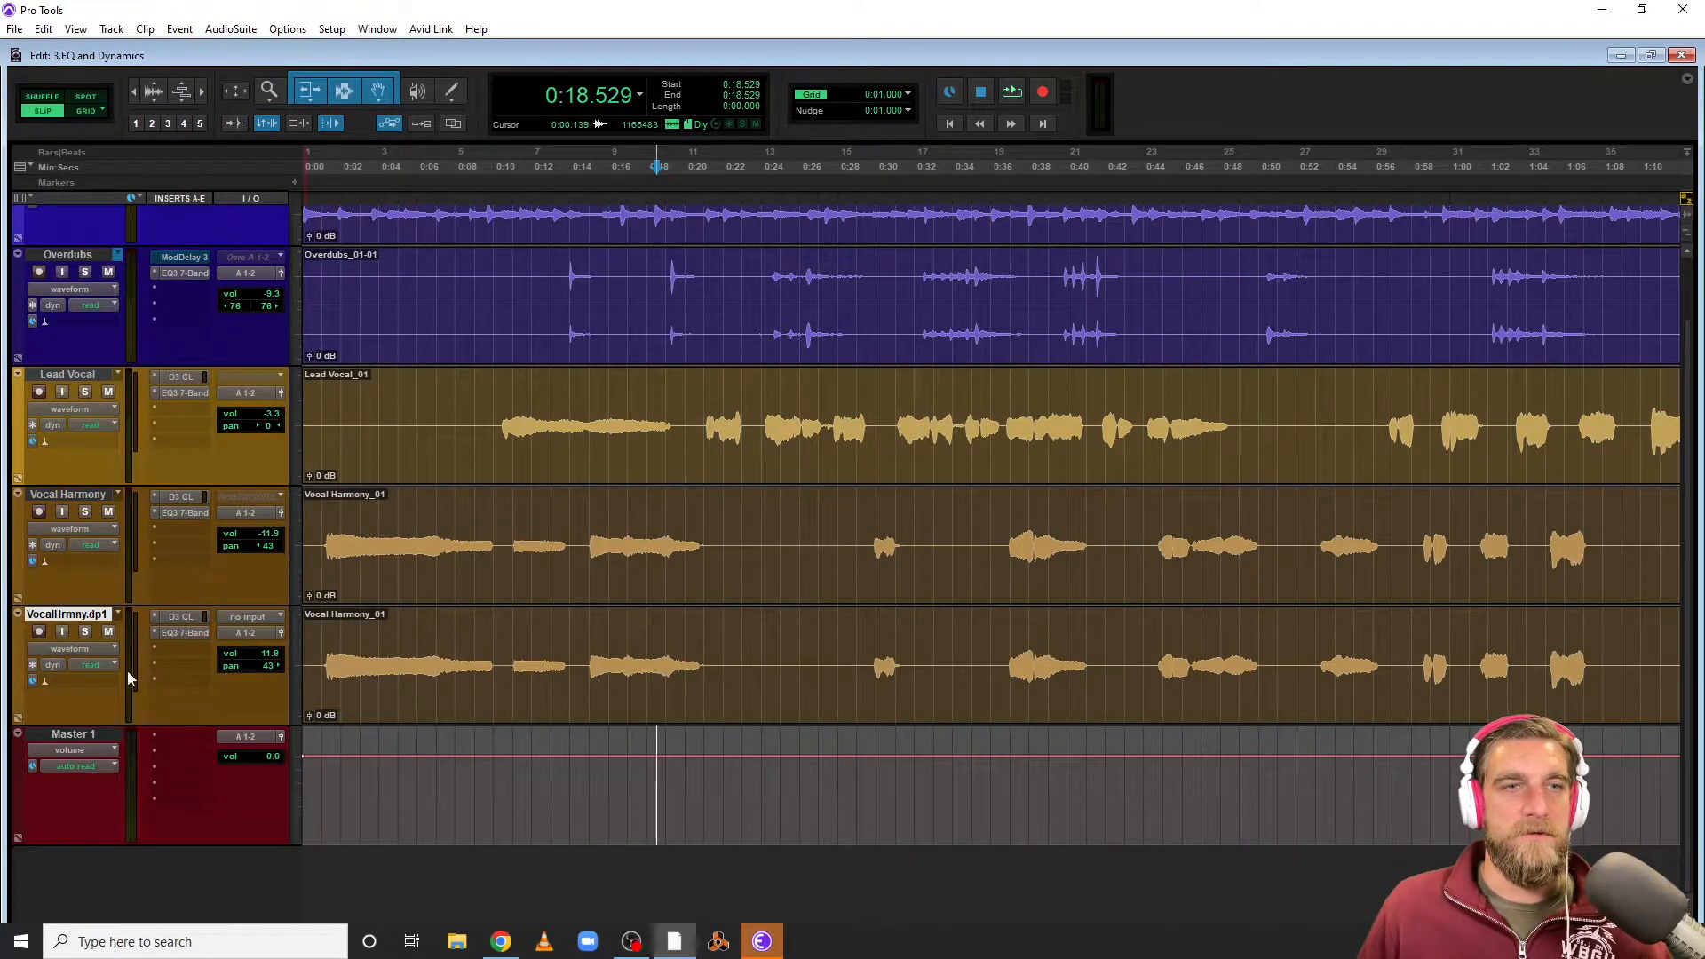
# Create one new stereo Aux Input track named Reverb
pyautogui.click(130, 31)
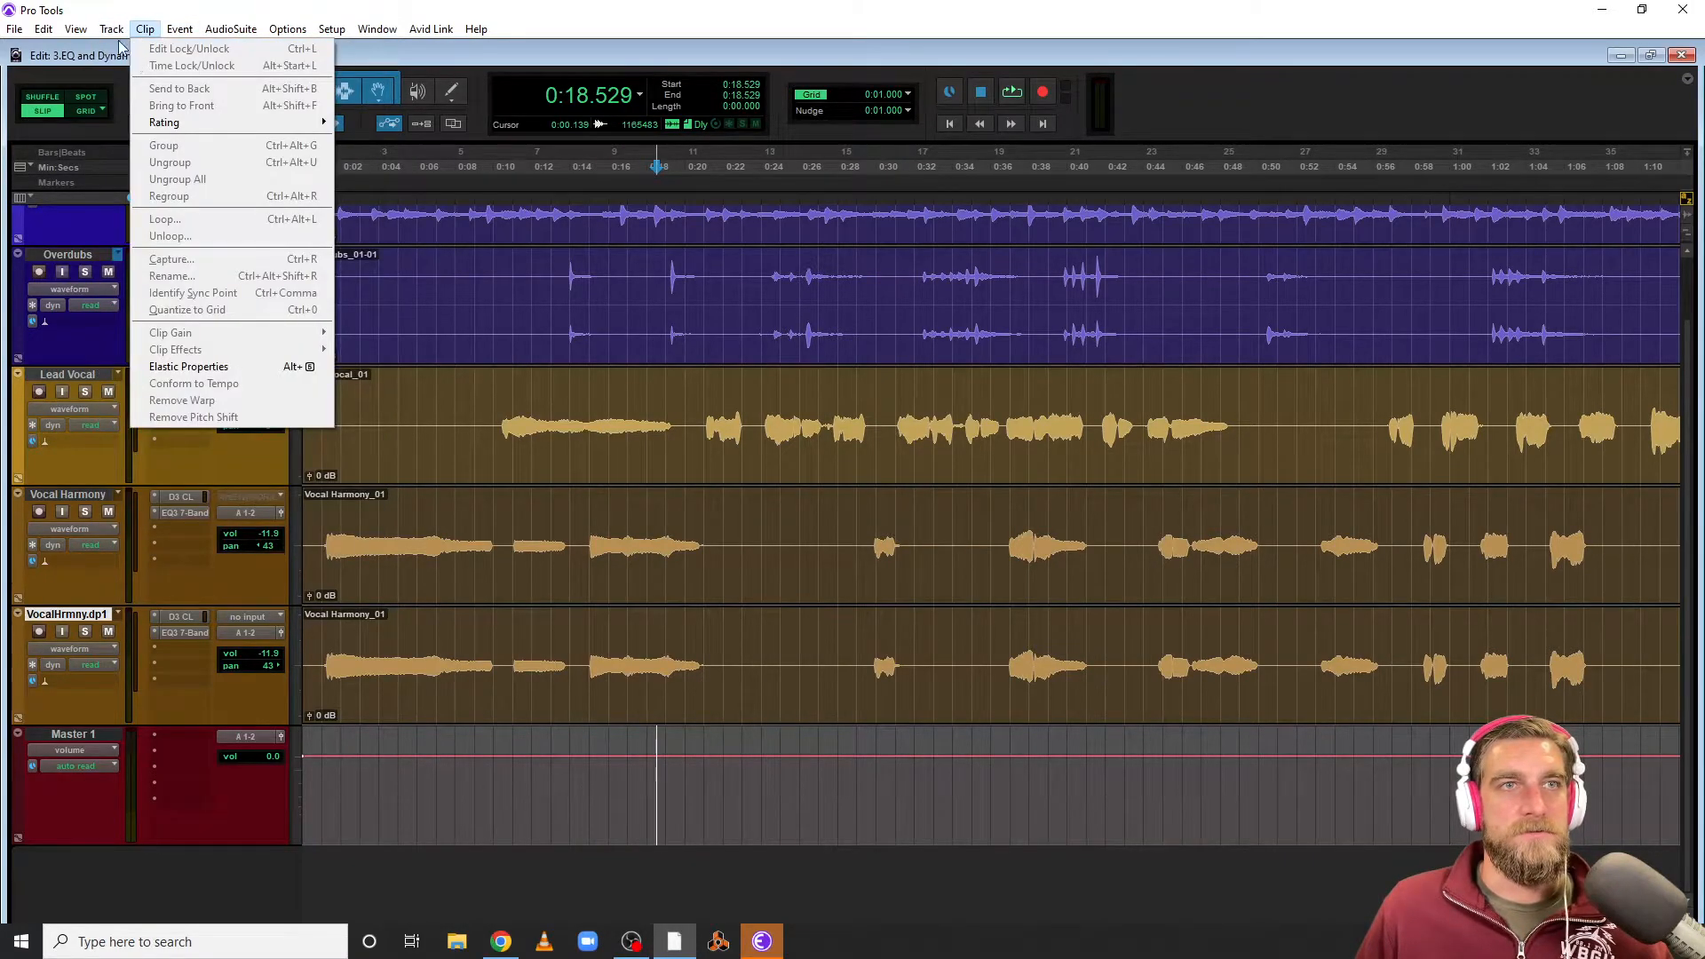
pyautogui.click(124, 51)
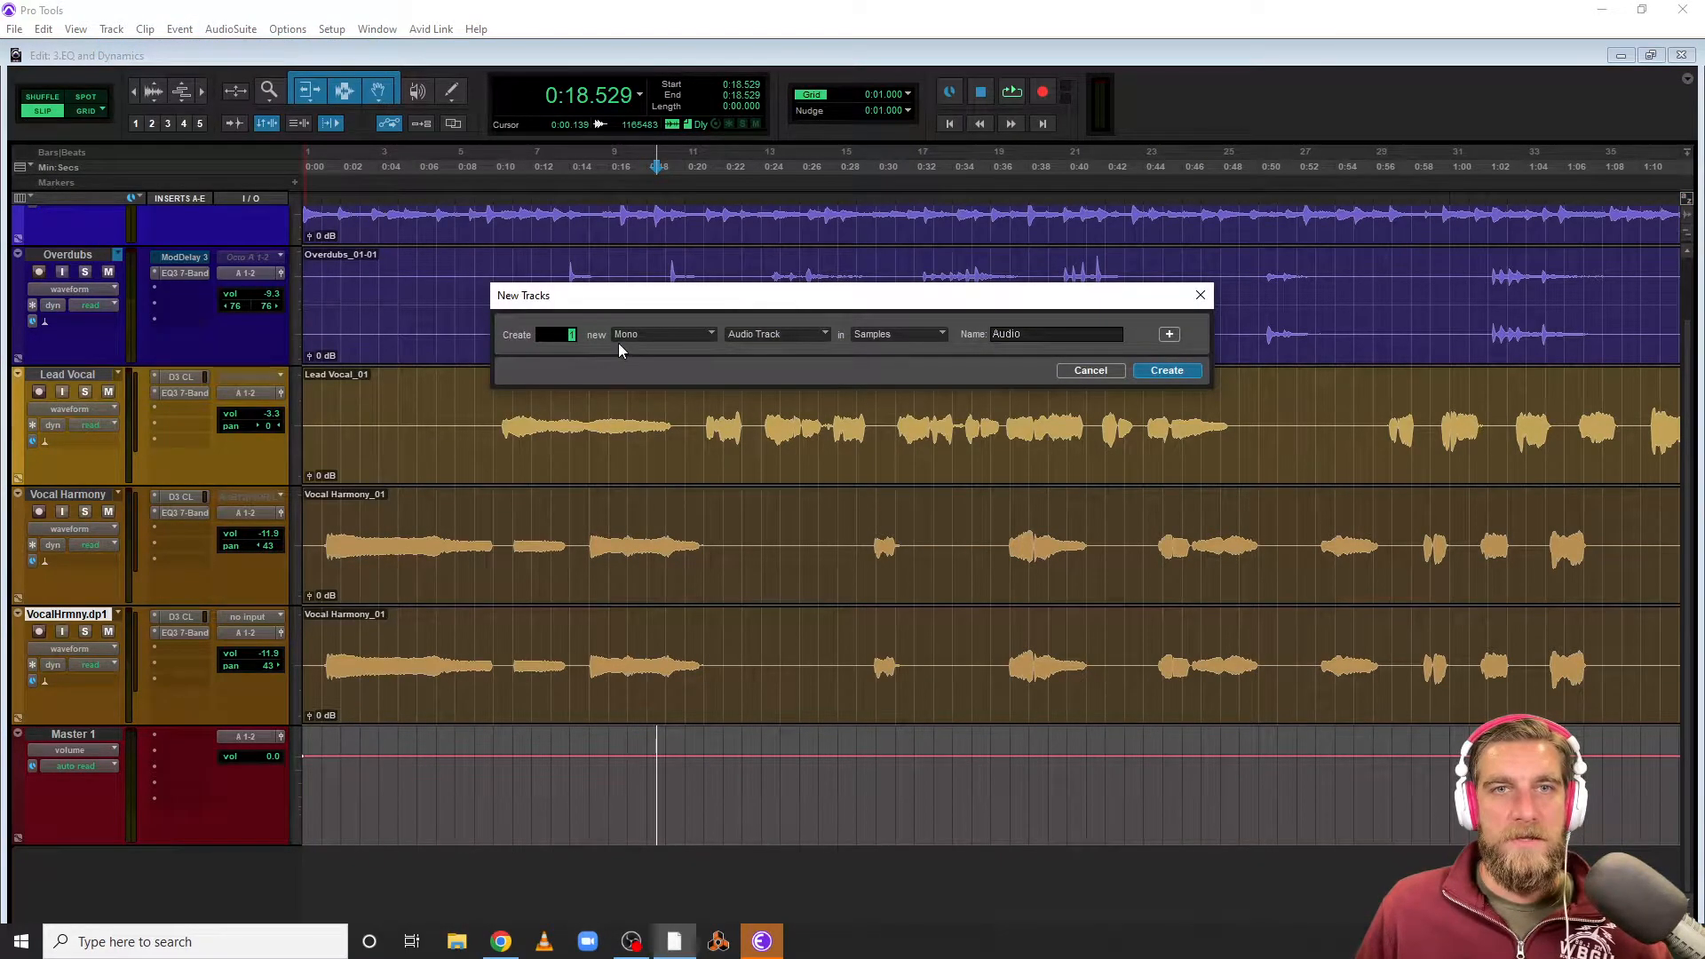
pyautogui.click(638, 328)
pyautogui.click(663, 360)
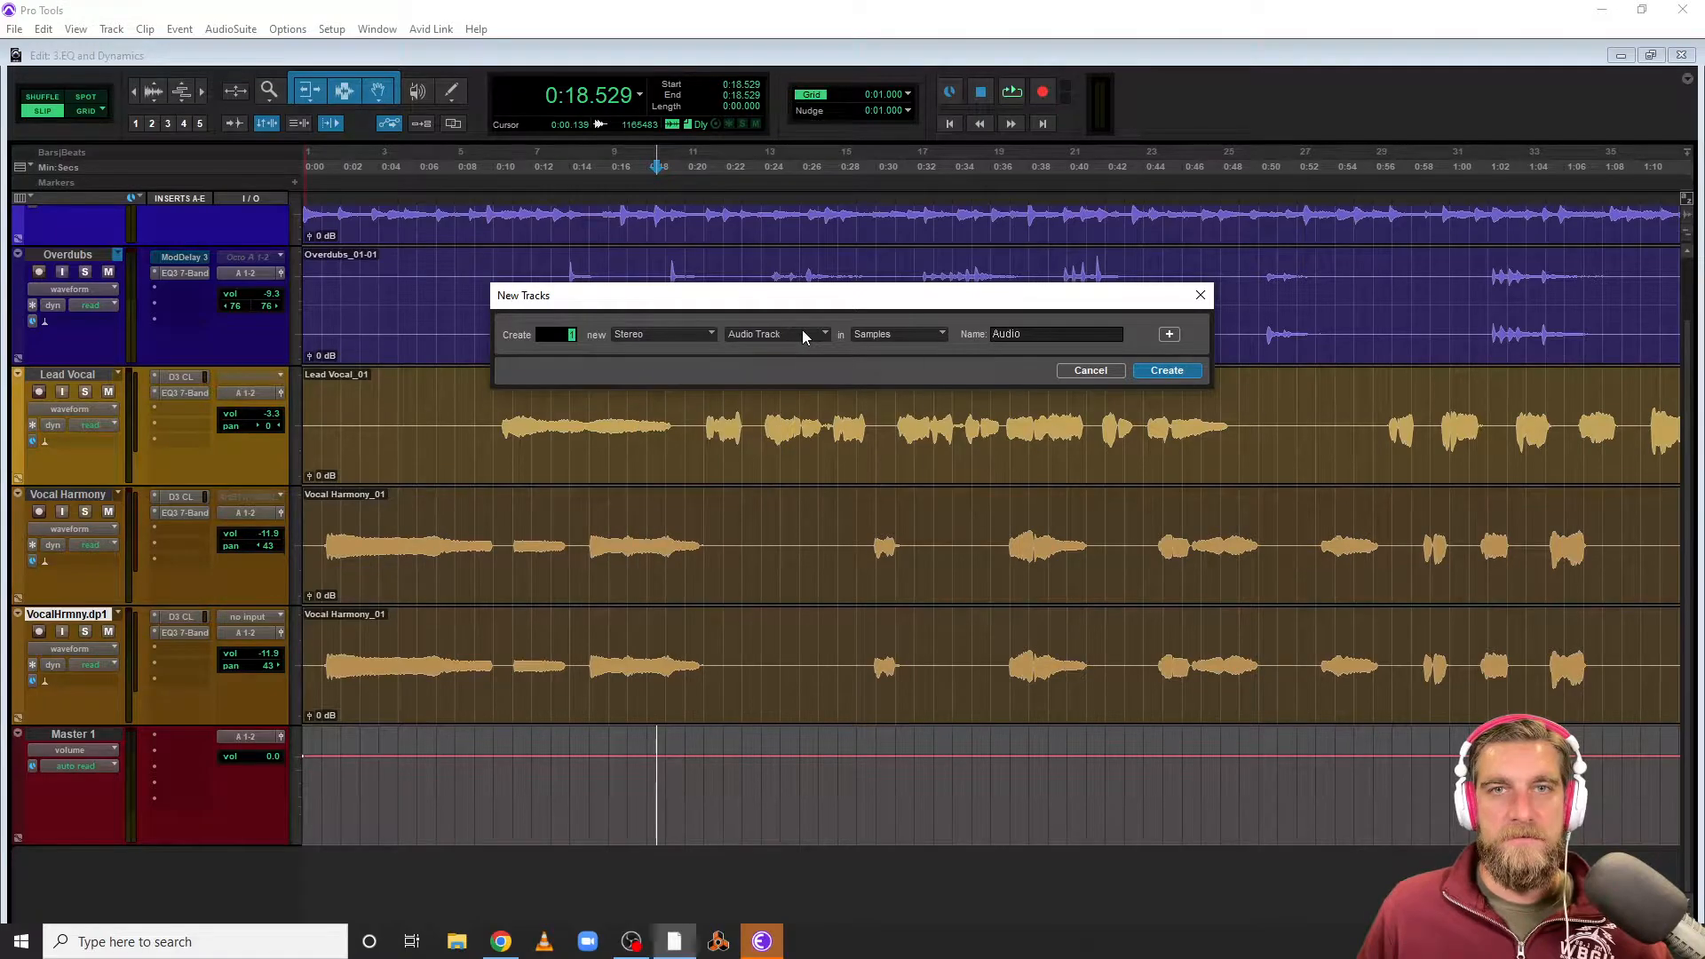
pyautogui.click(802, 334)
pyautogui.click(858, 393)
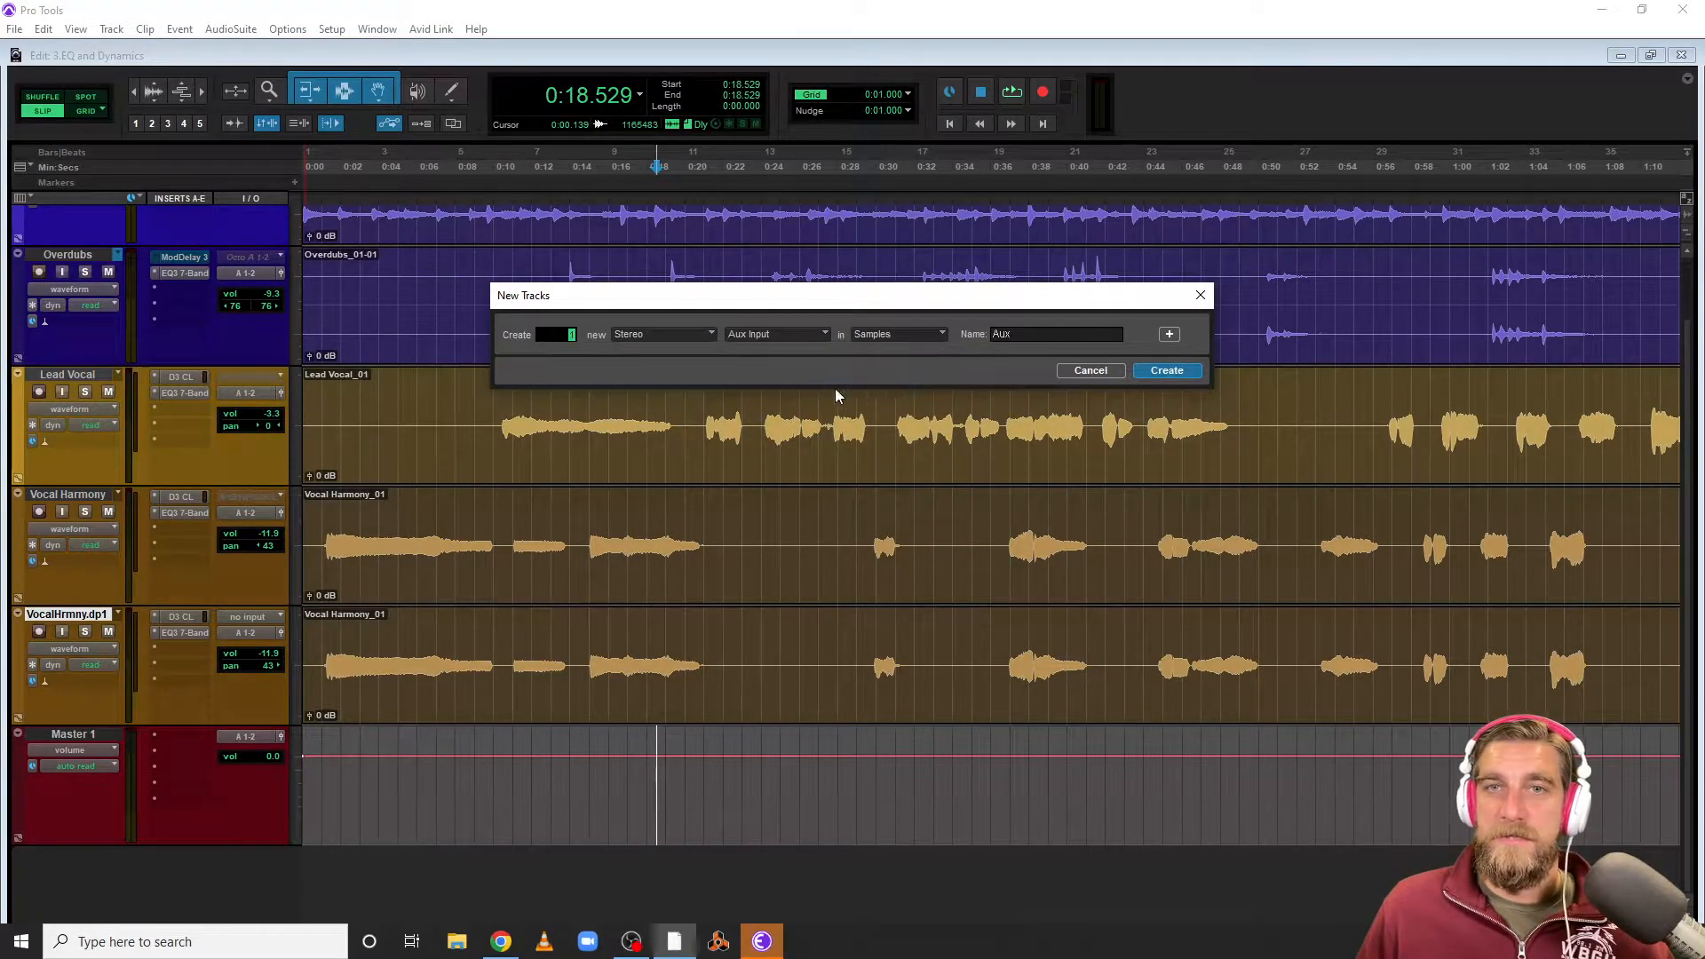
pyautogui.doubleClick(1004, 335)
pyautogui.write('Reverb')
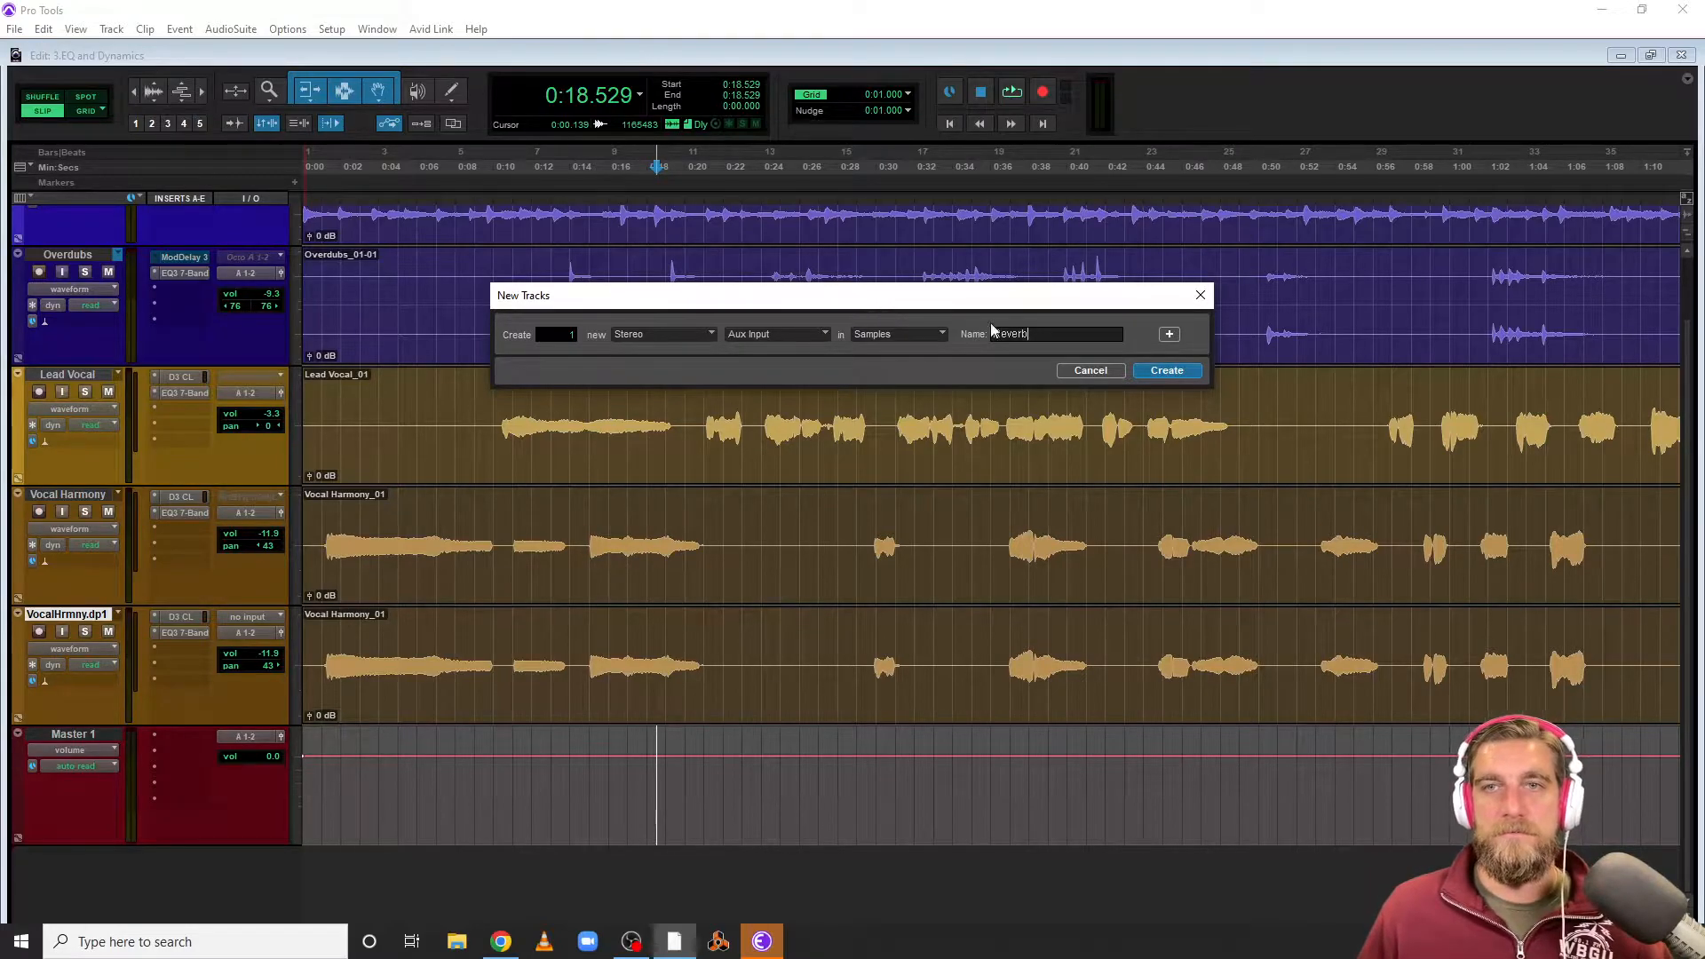
pyautogui.click(1165, 371)
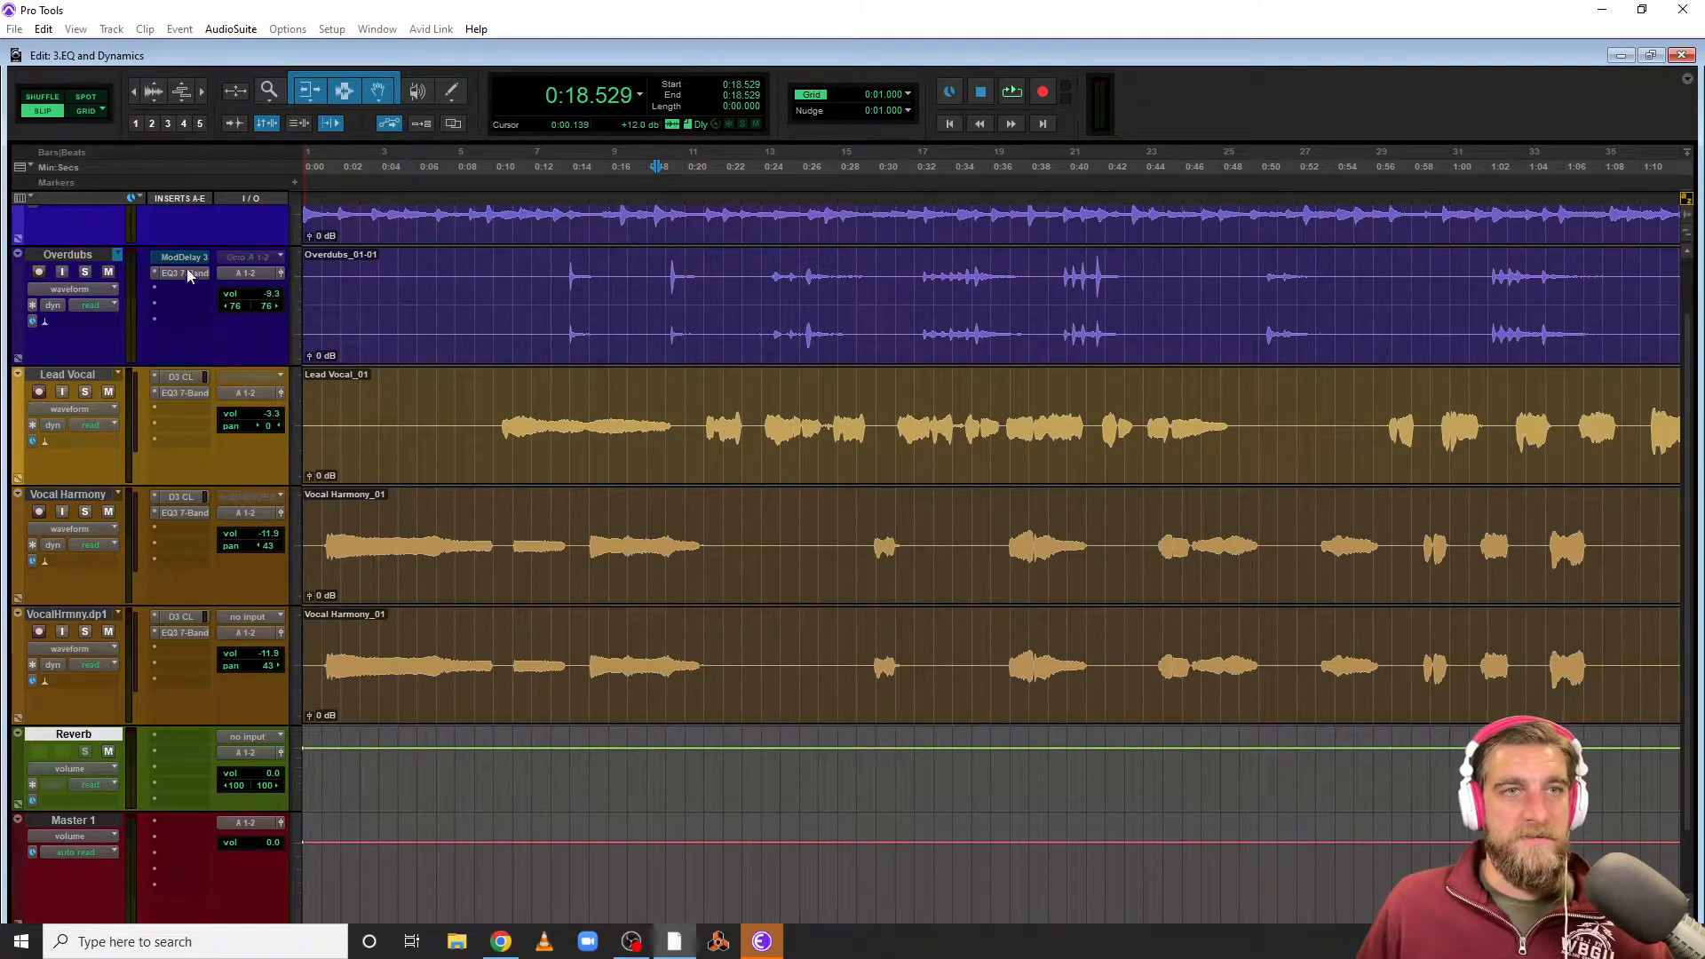
# Show the Sends A-E column in the Edit window
pyautogui.click(25, 195)
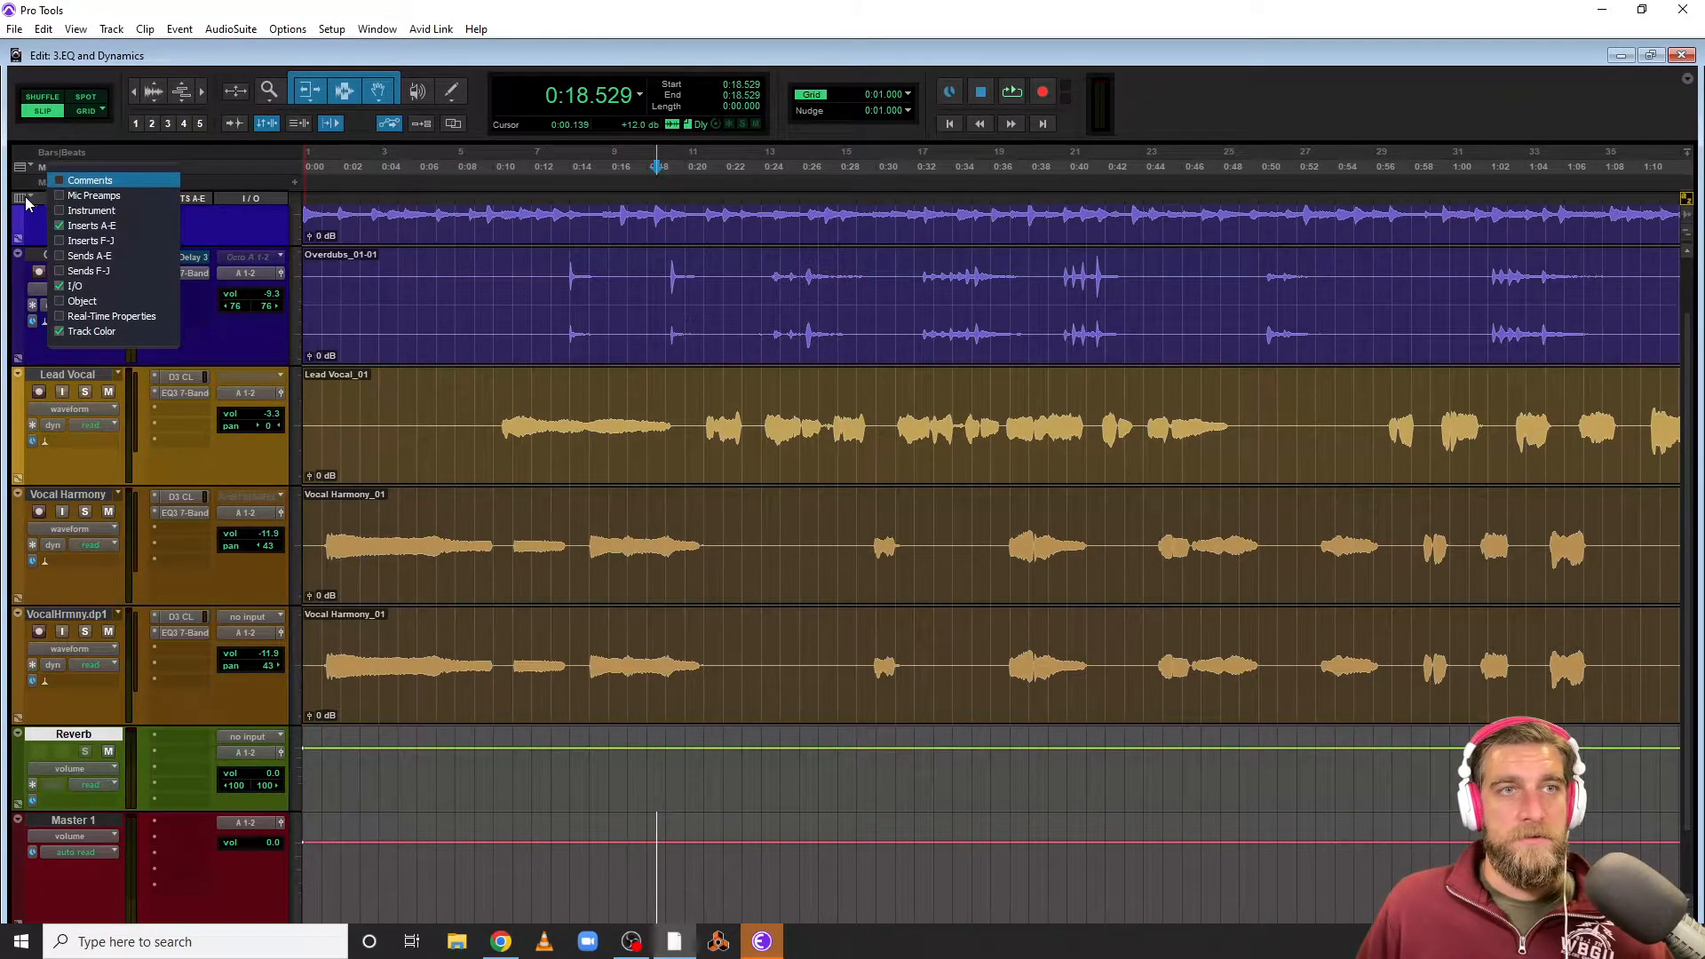
pyautogui.click(59, 255)
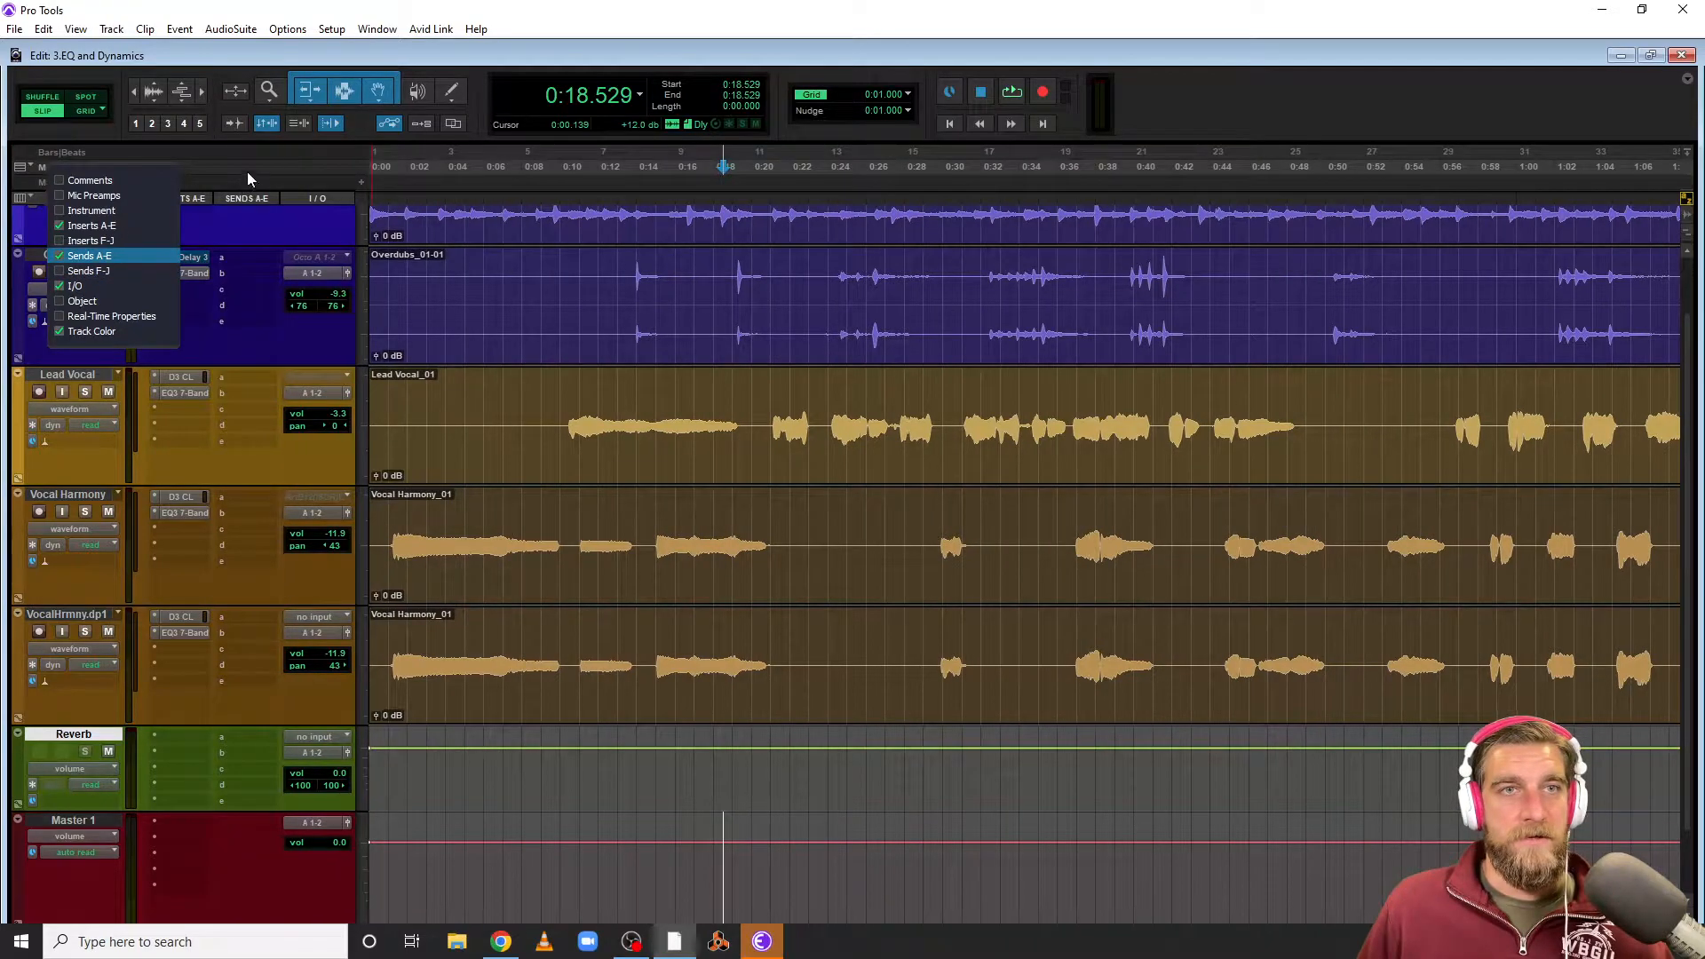
pyautogui.click(254, 347)
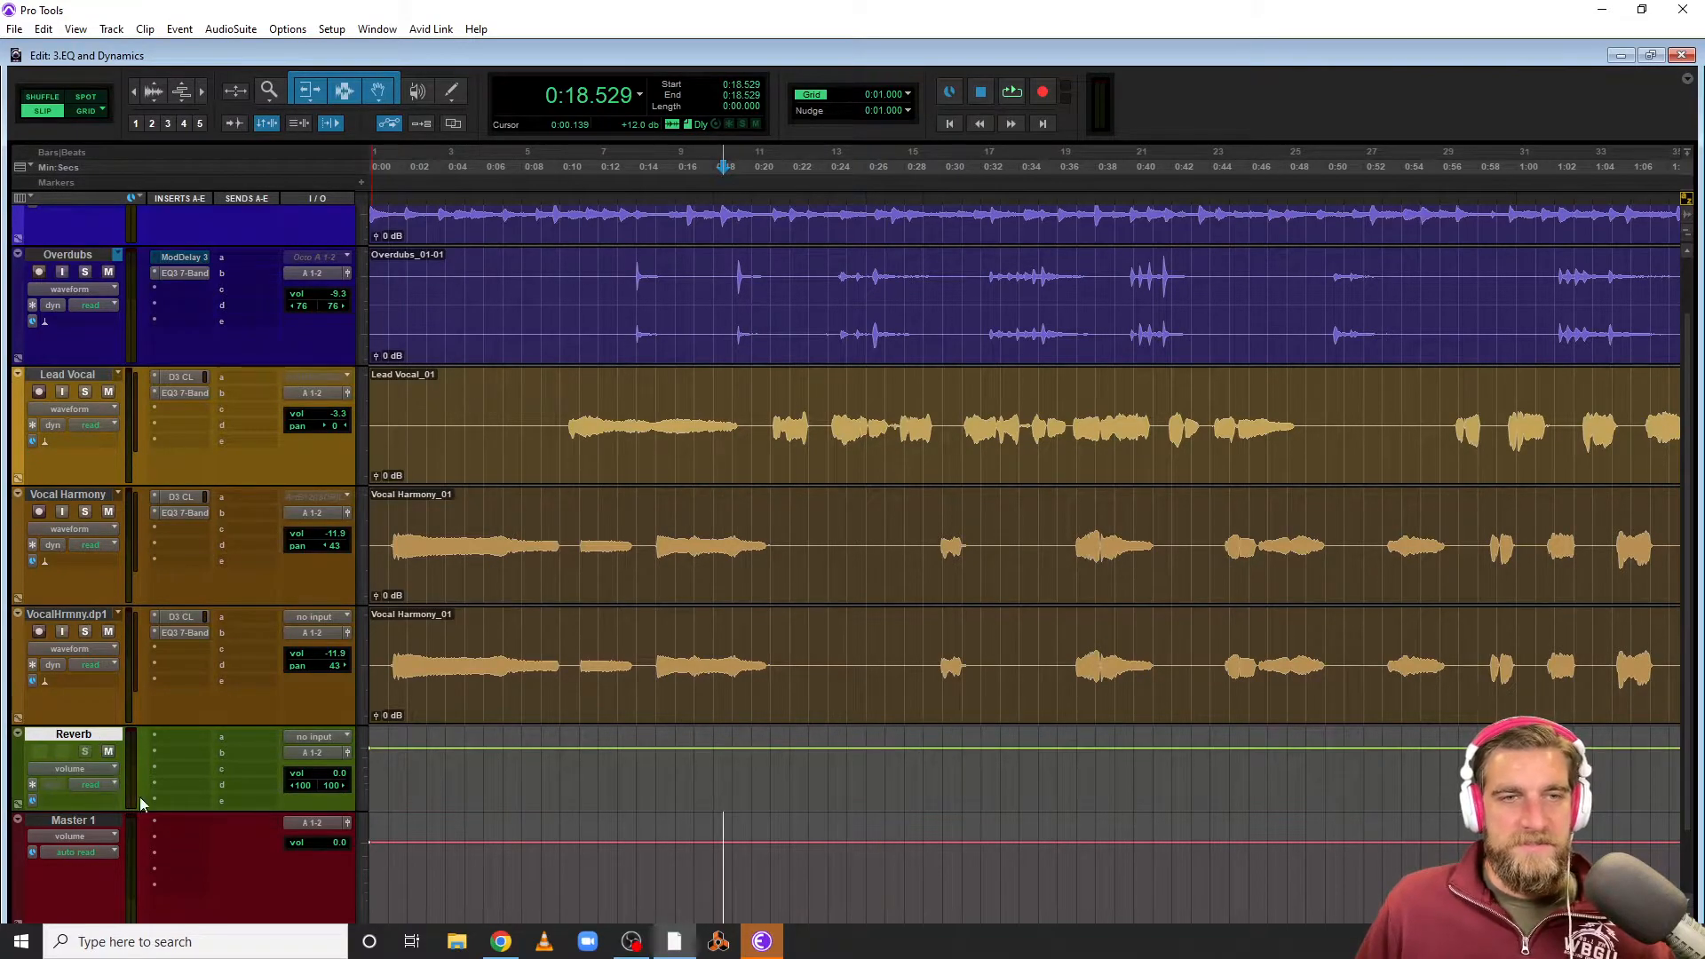
# Insert a multichannel D-Verb reverb plug-in on the Reverb aux track
pyautogui.click(173, 736)
pyautogui.moveTo(230, 827)
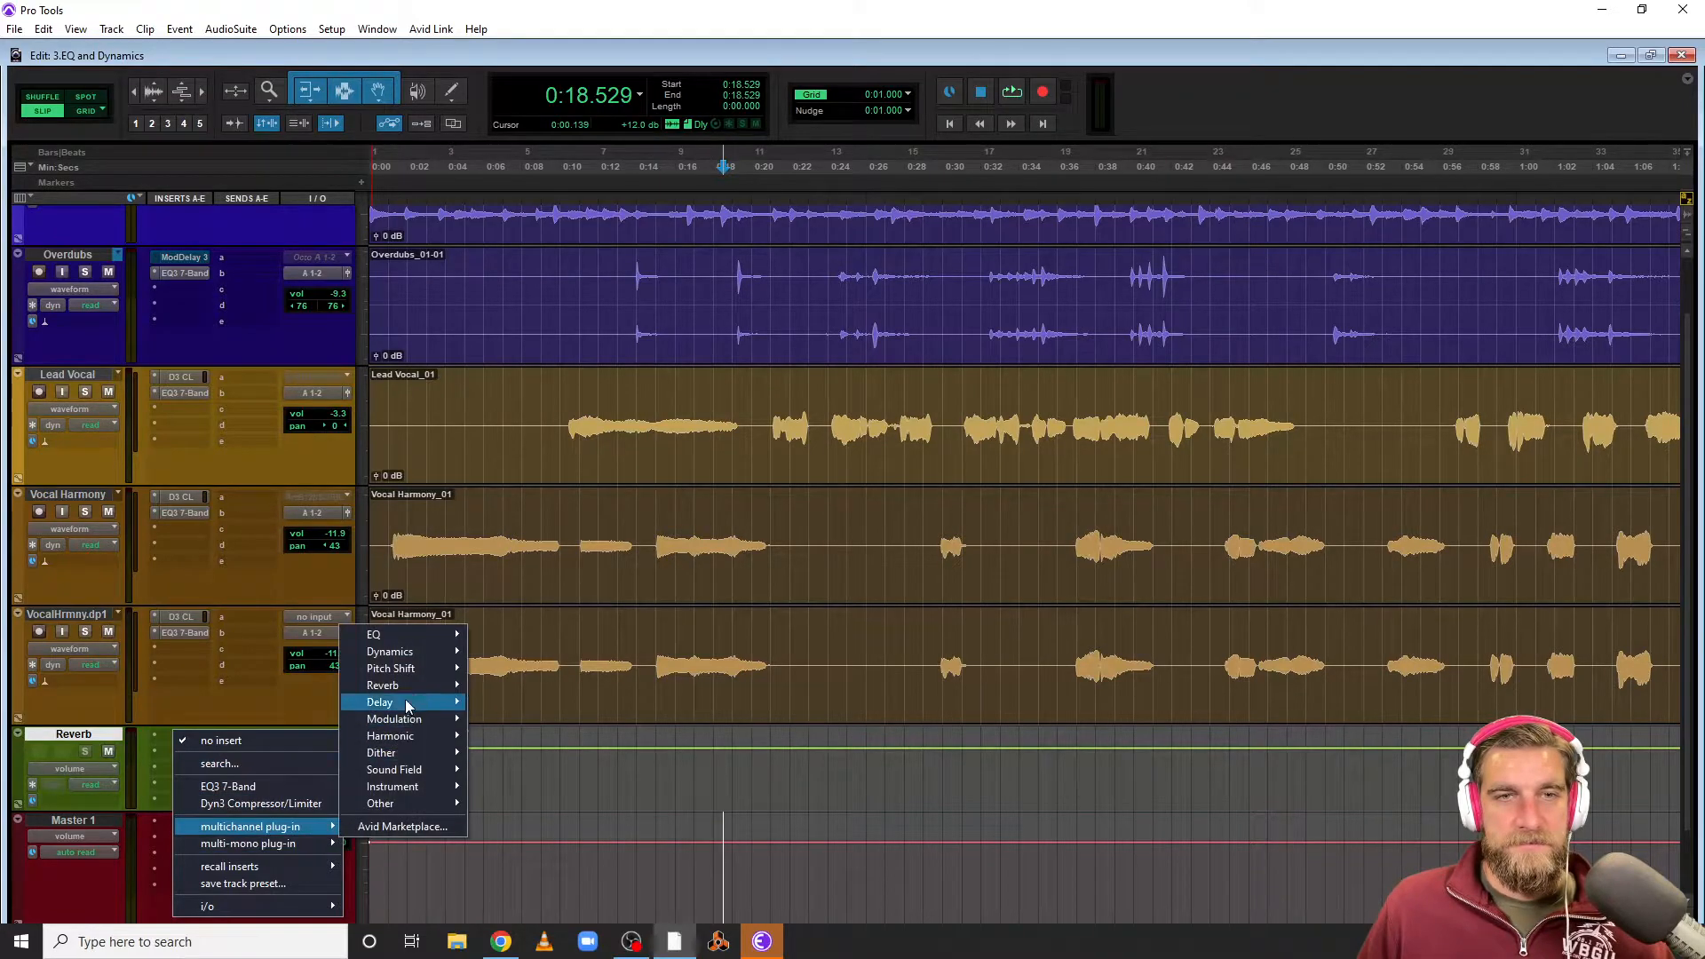
pyautogui.moveTo(408, 690)
pyautogui.click(497, 685)
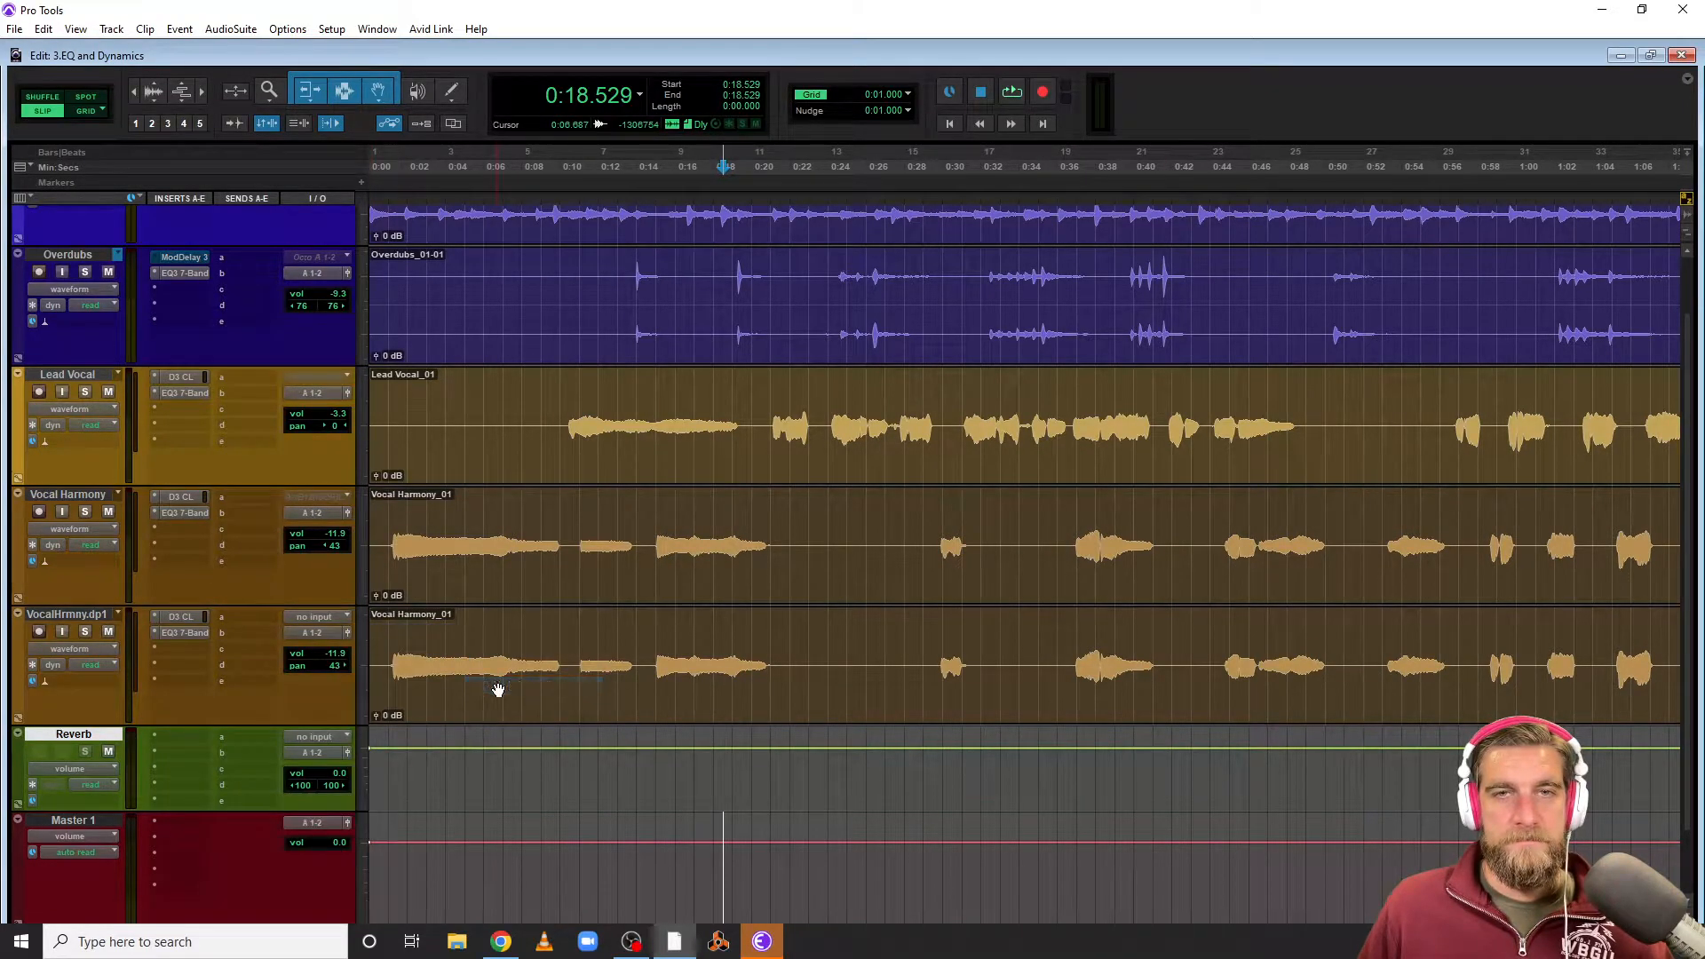
# Load the D-Verb's Plate Dark preset, raise its decay to about 2.2 sec, and close the plug-in window
pyautogui.moveTo(312, 66); pyautogui.dragTo(996, 219)
pyautogui.click(978, 256)
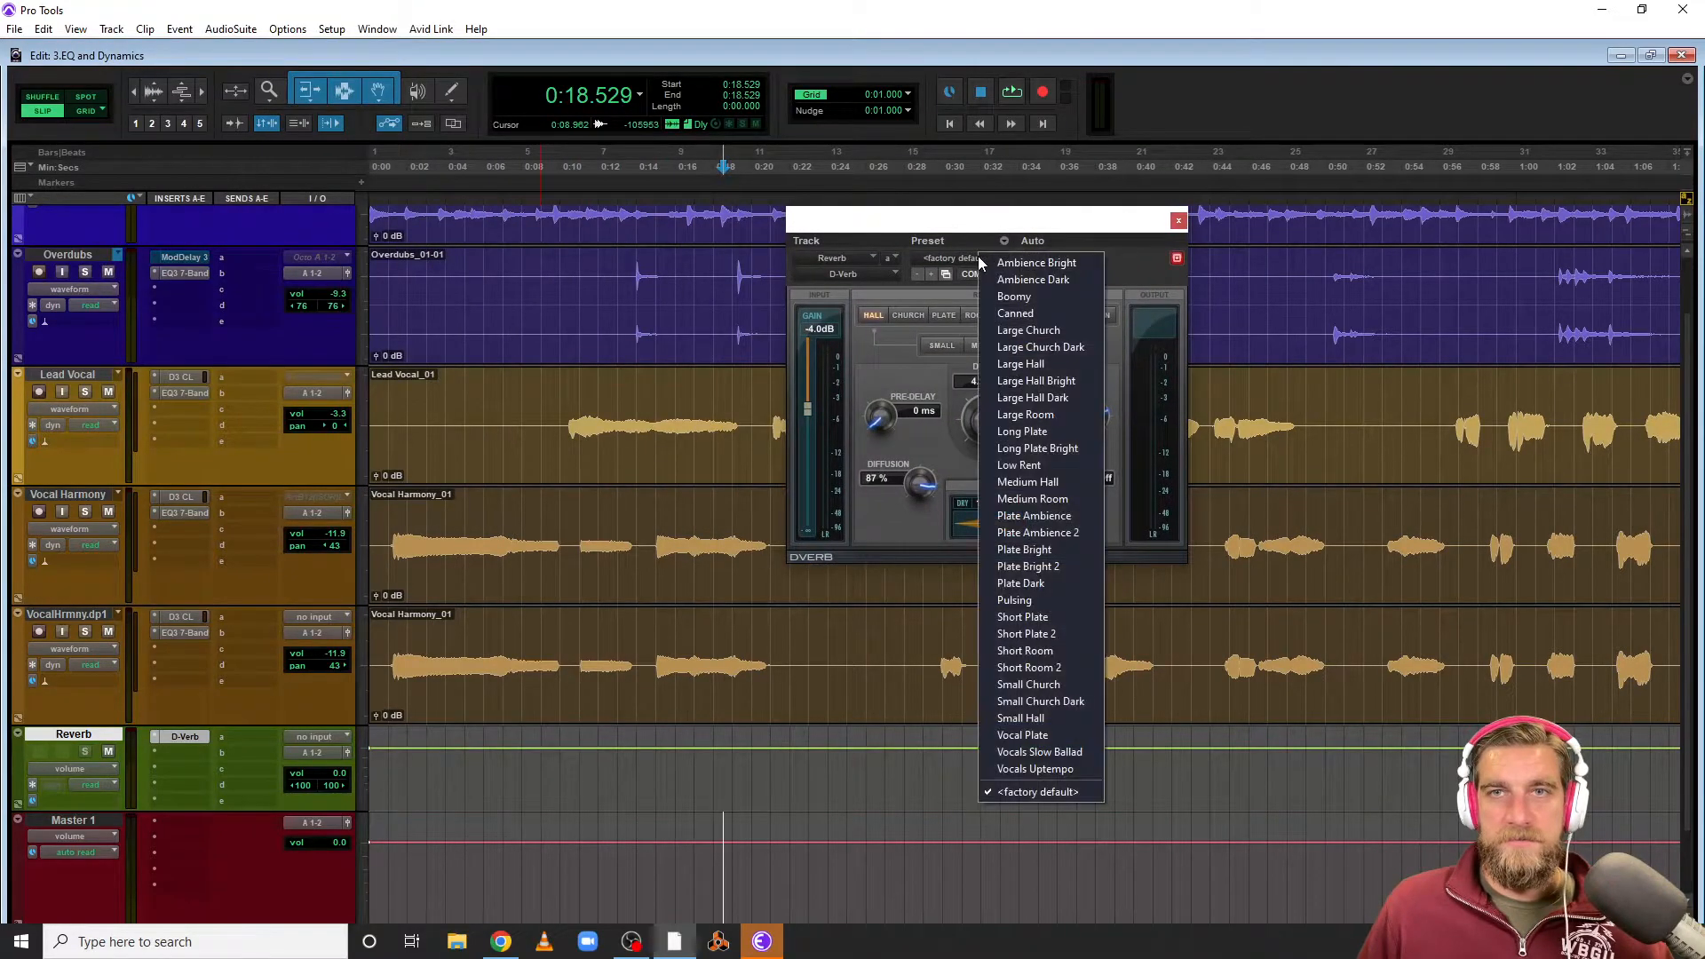
pyautogui.click(1037, 584)
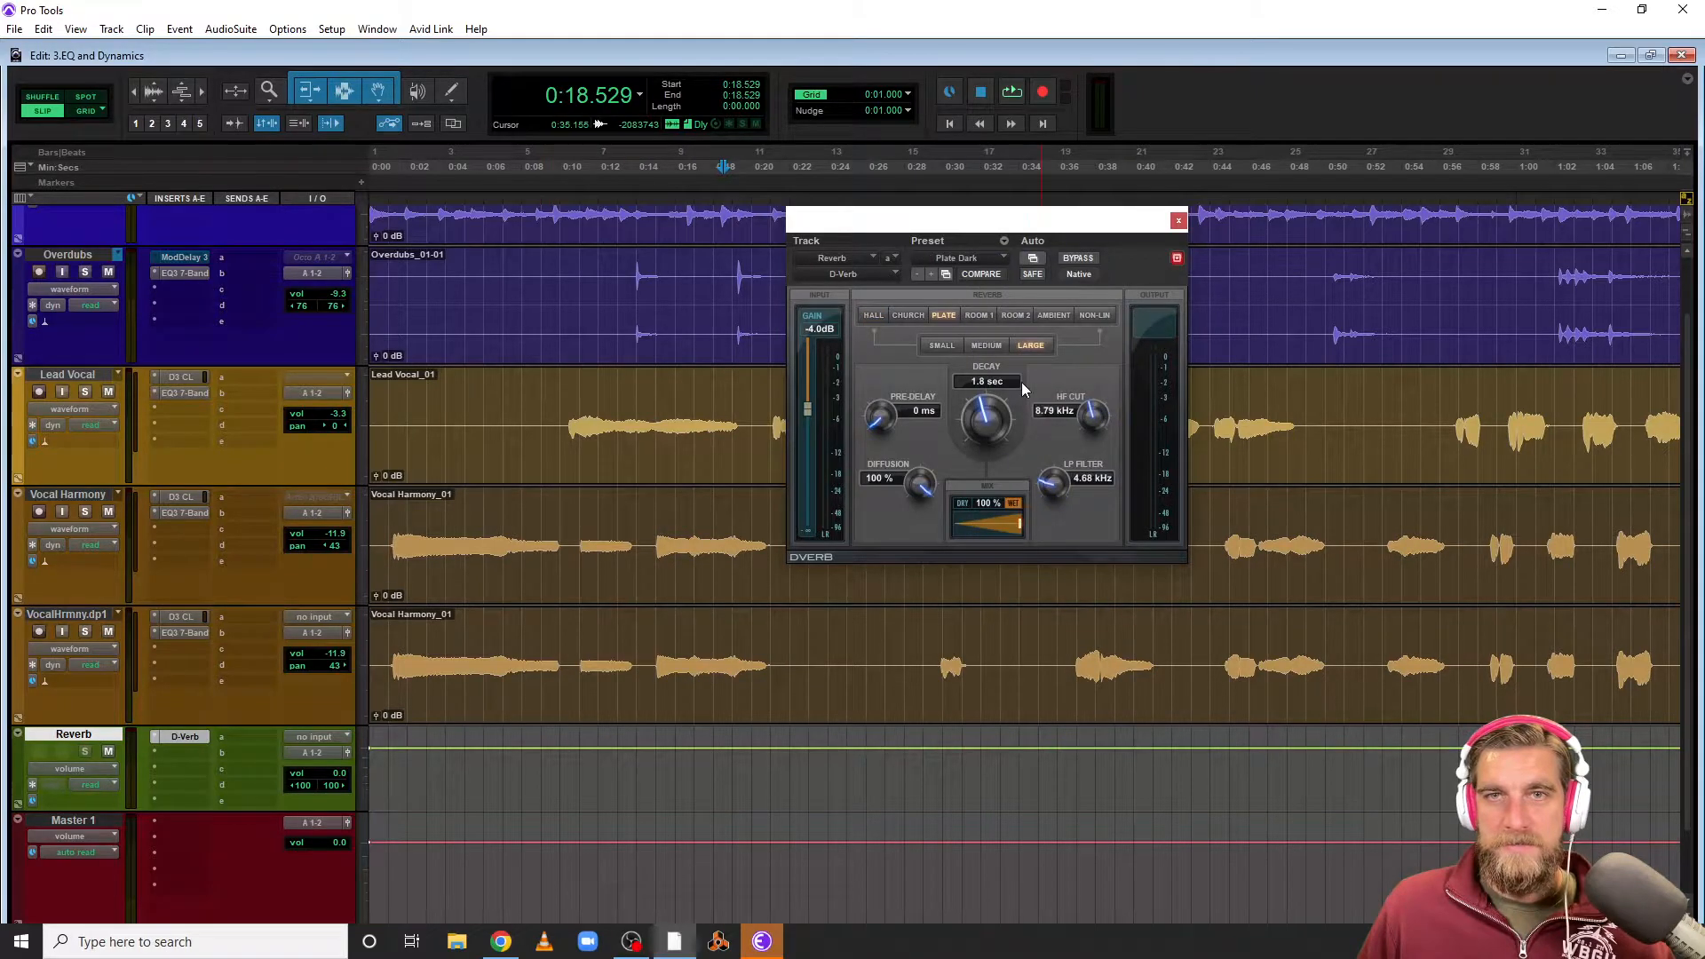
pyautogui.moveTo(986, 441); pyautogui.dragTo(979, 410)
pyautogui.click(1178, 220)
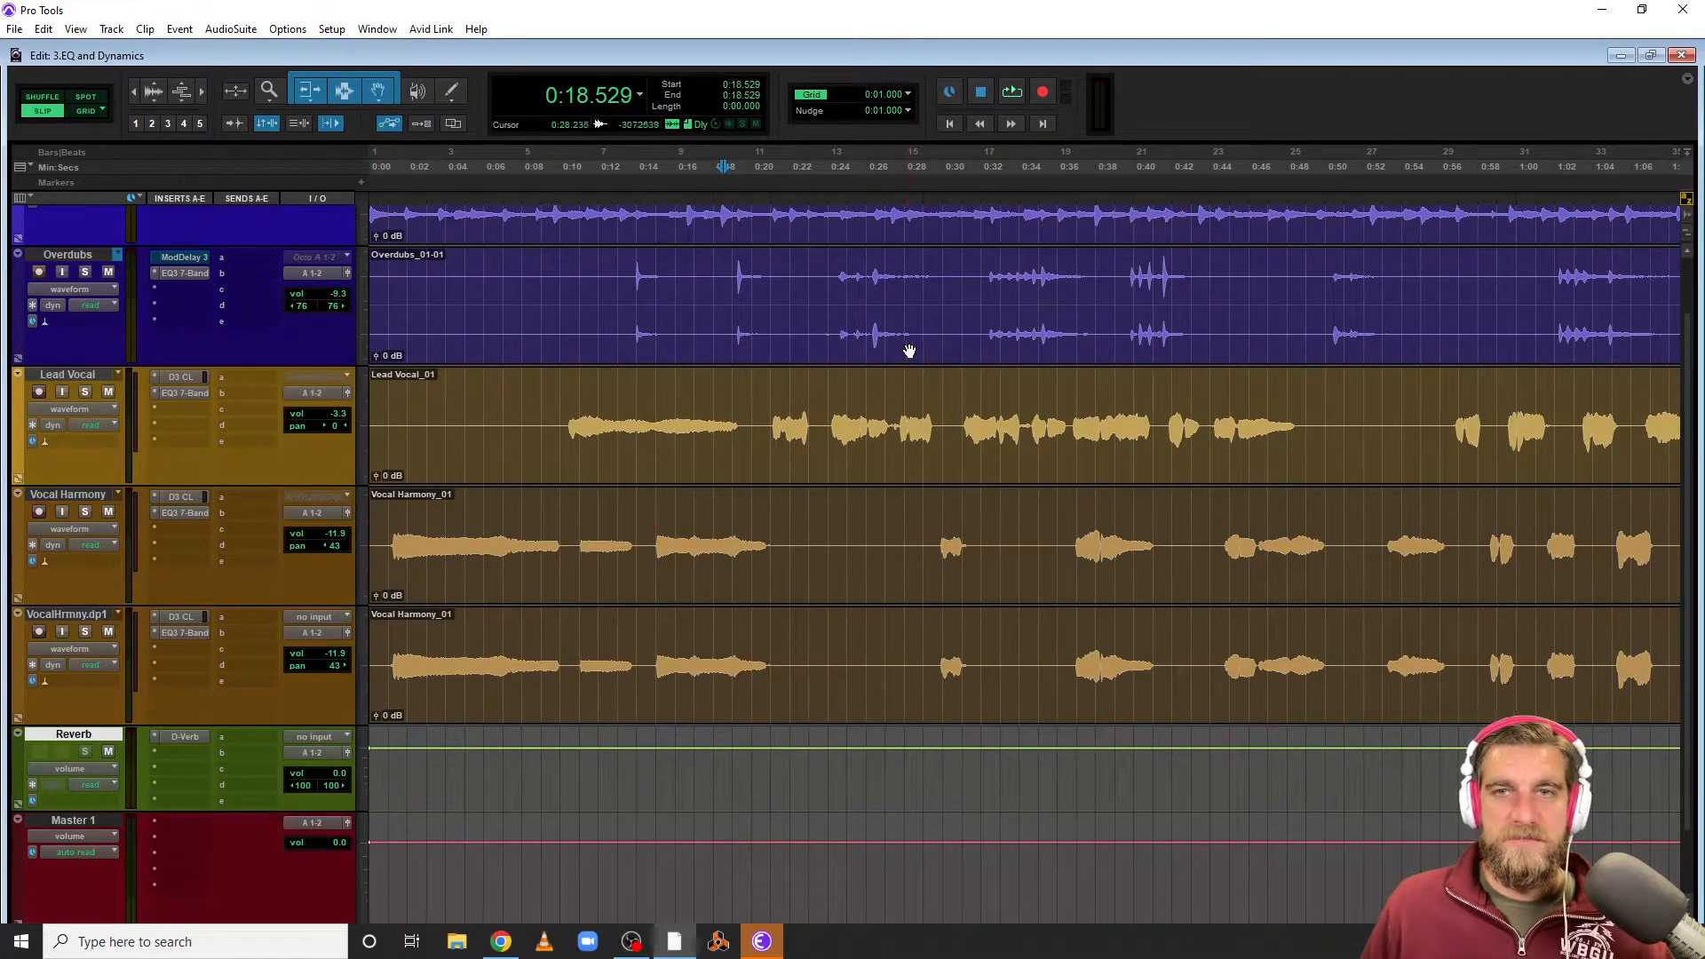
# Select a section of the Lead Vocal clip and add a send from Lead Vocal to Bus 1-2 (Stereo)
pyautogui.moveTo(966, 390); pyautogui.dragTo(1305, 399)
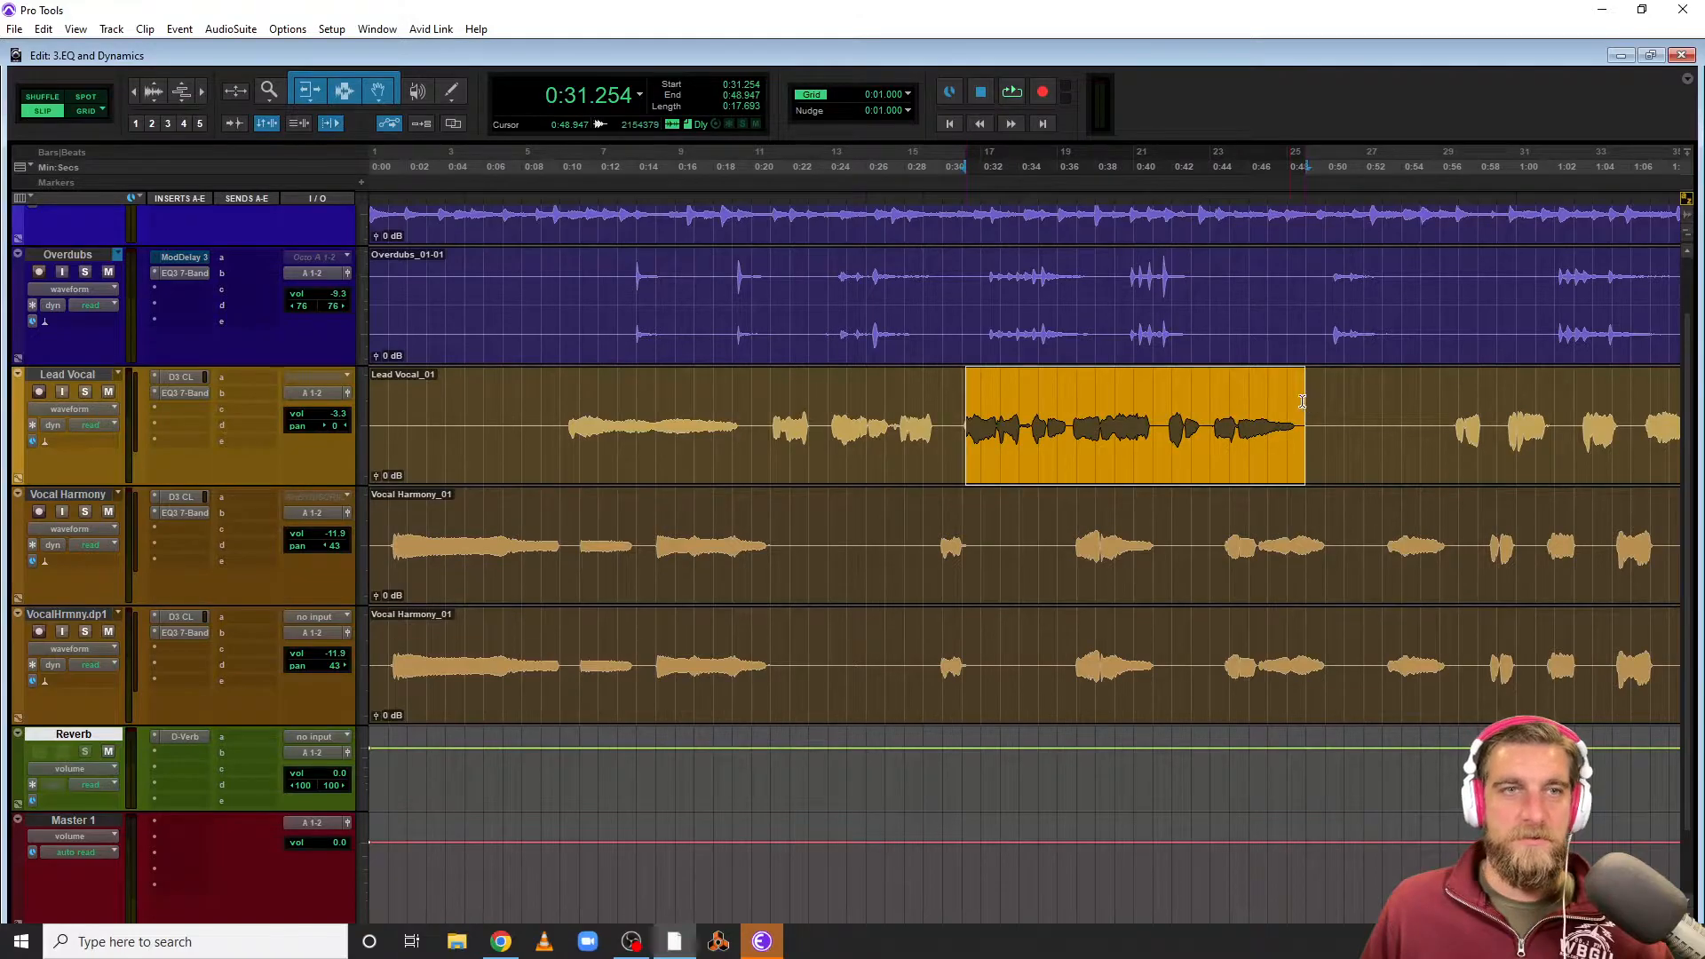
pyautogui.click(241, 380)
pyautogui.moveTo(270, 443)
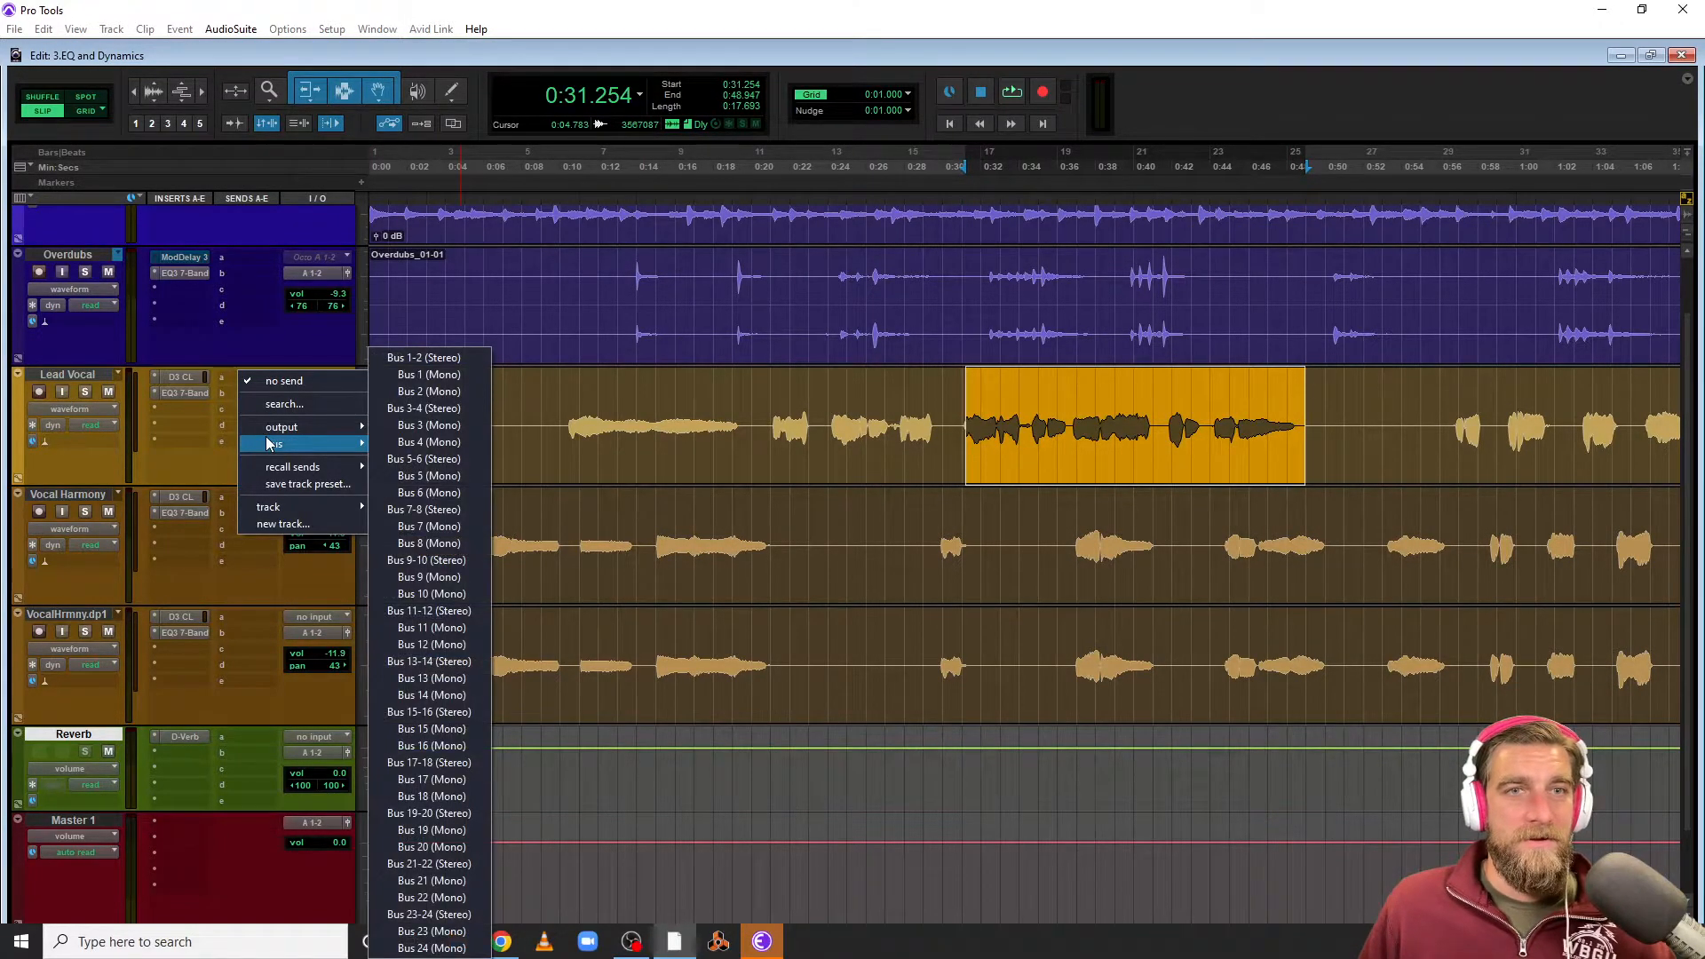
pyautogui.click(444, 358)
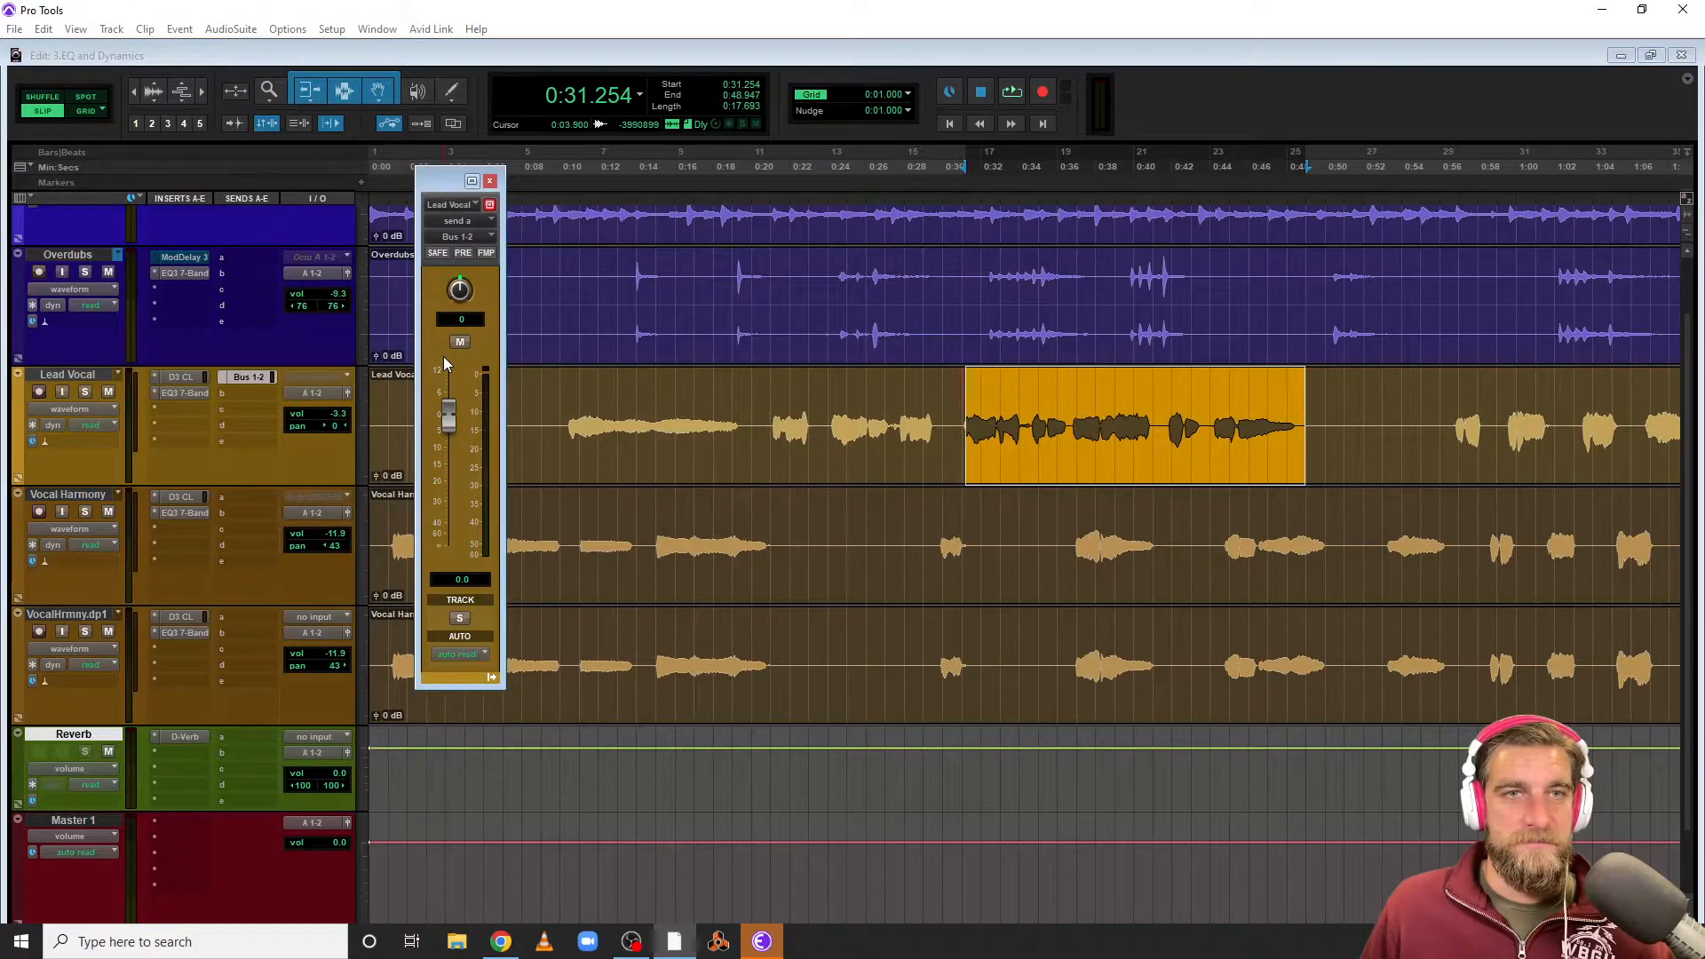
pyautogui.moveTo(449, 183); pyautogui.dragTo(686, 151)
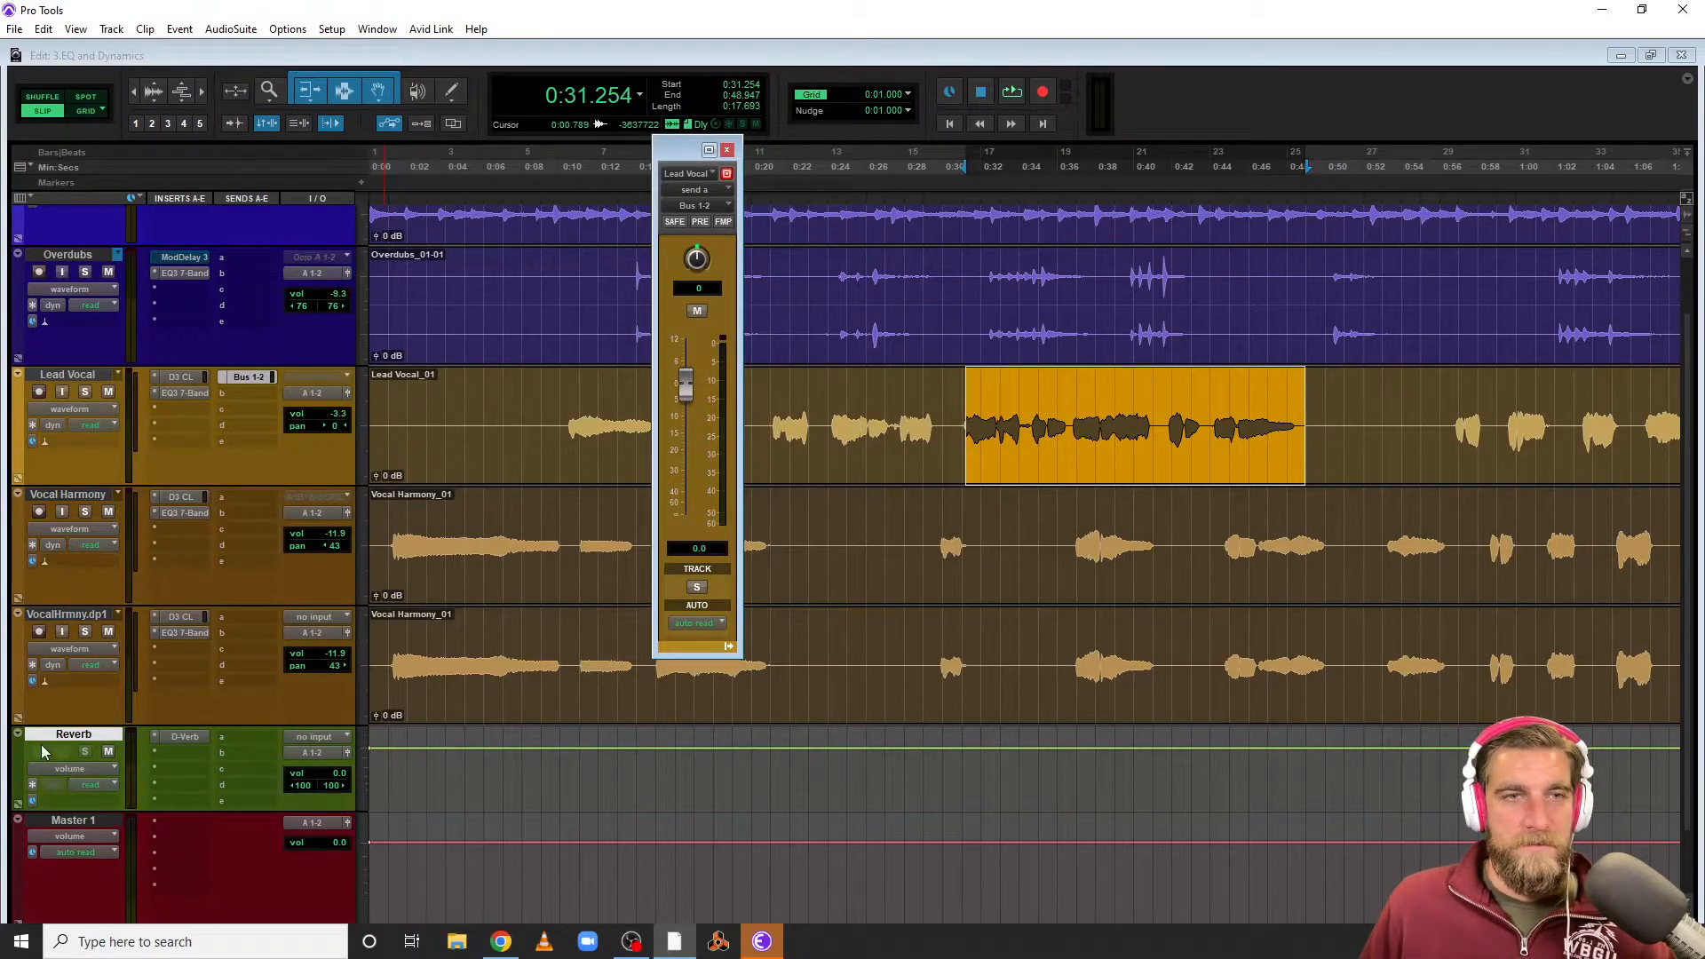
# Set the Reverb track's input to Bus 1-2 (Stereo)
pyautogui.click(311, 737)
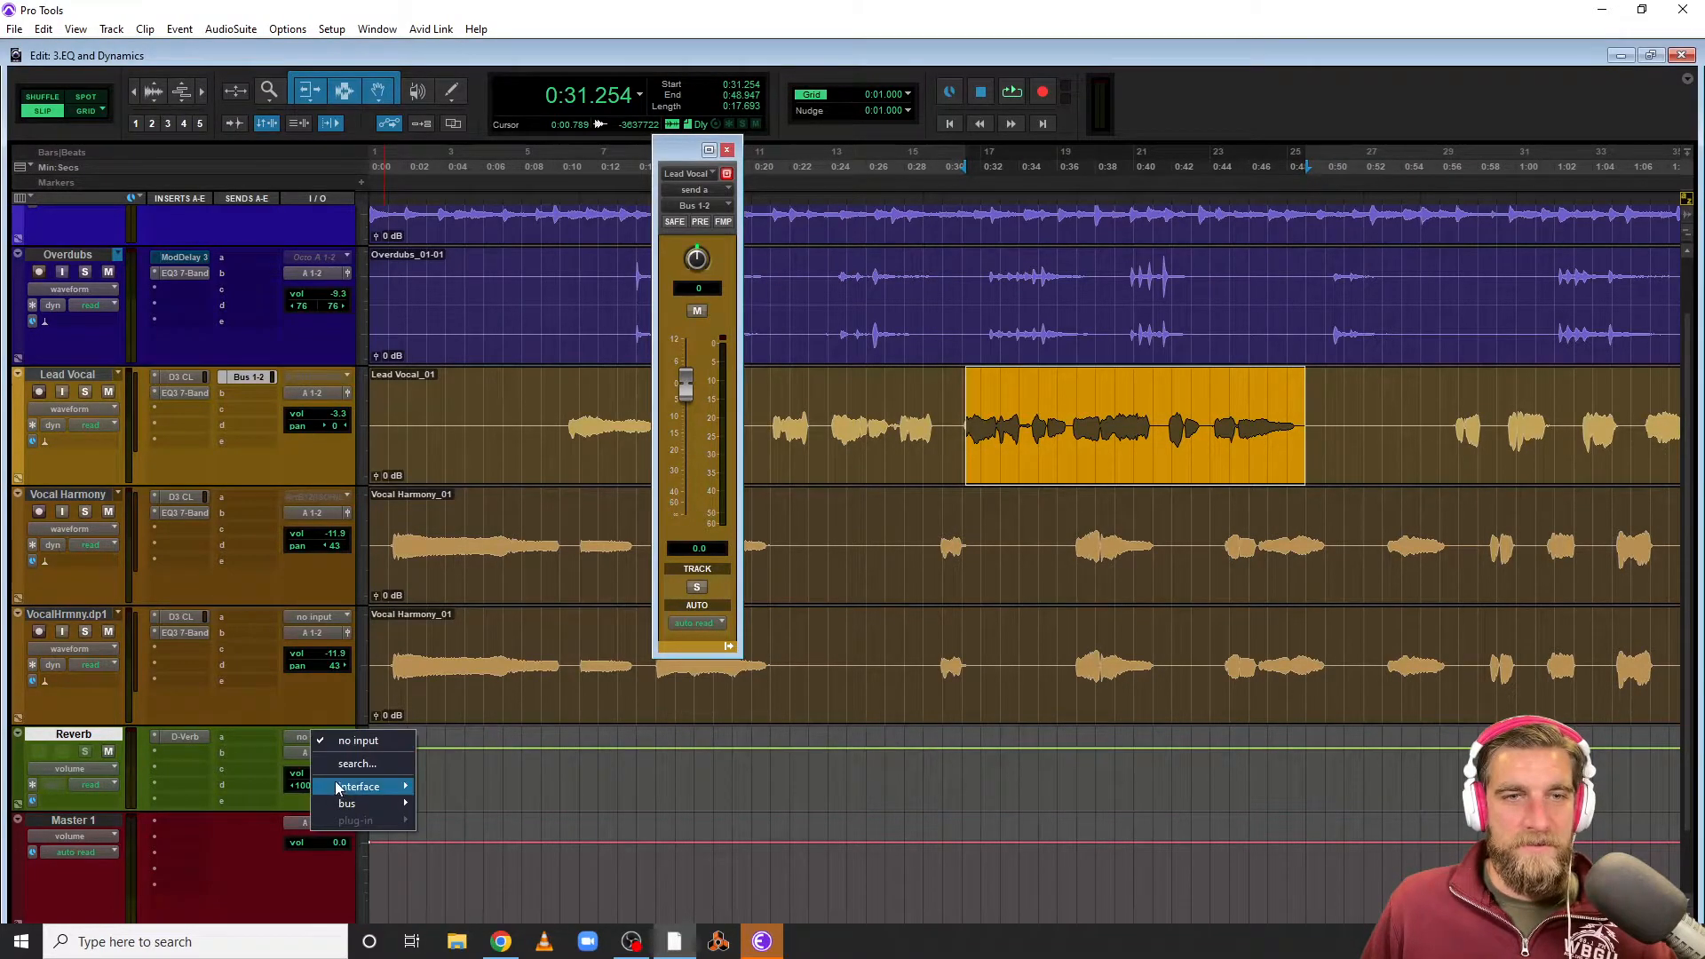
pyautogui.moveTo(345, 804)
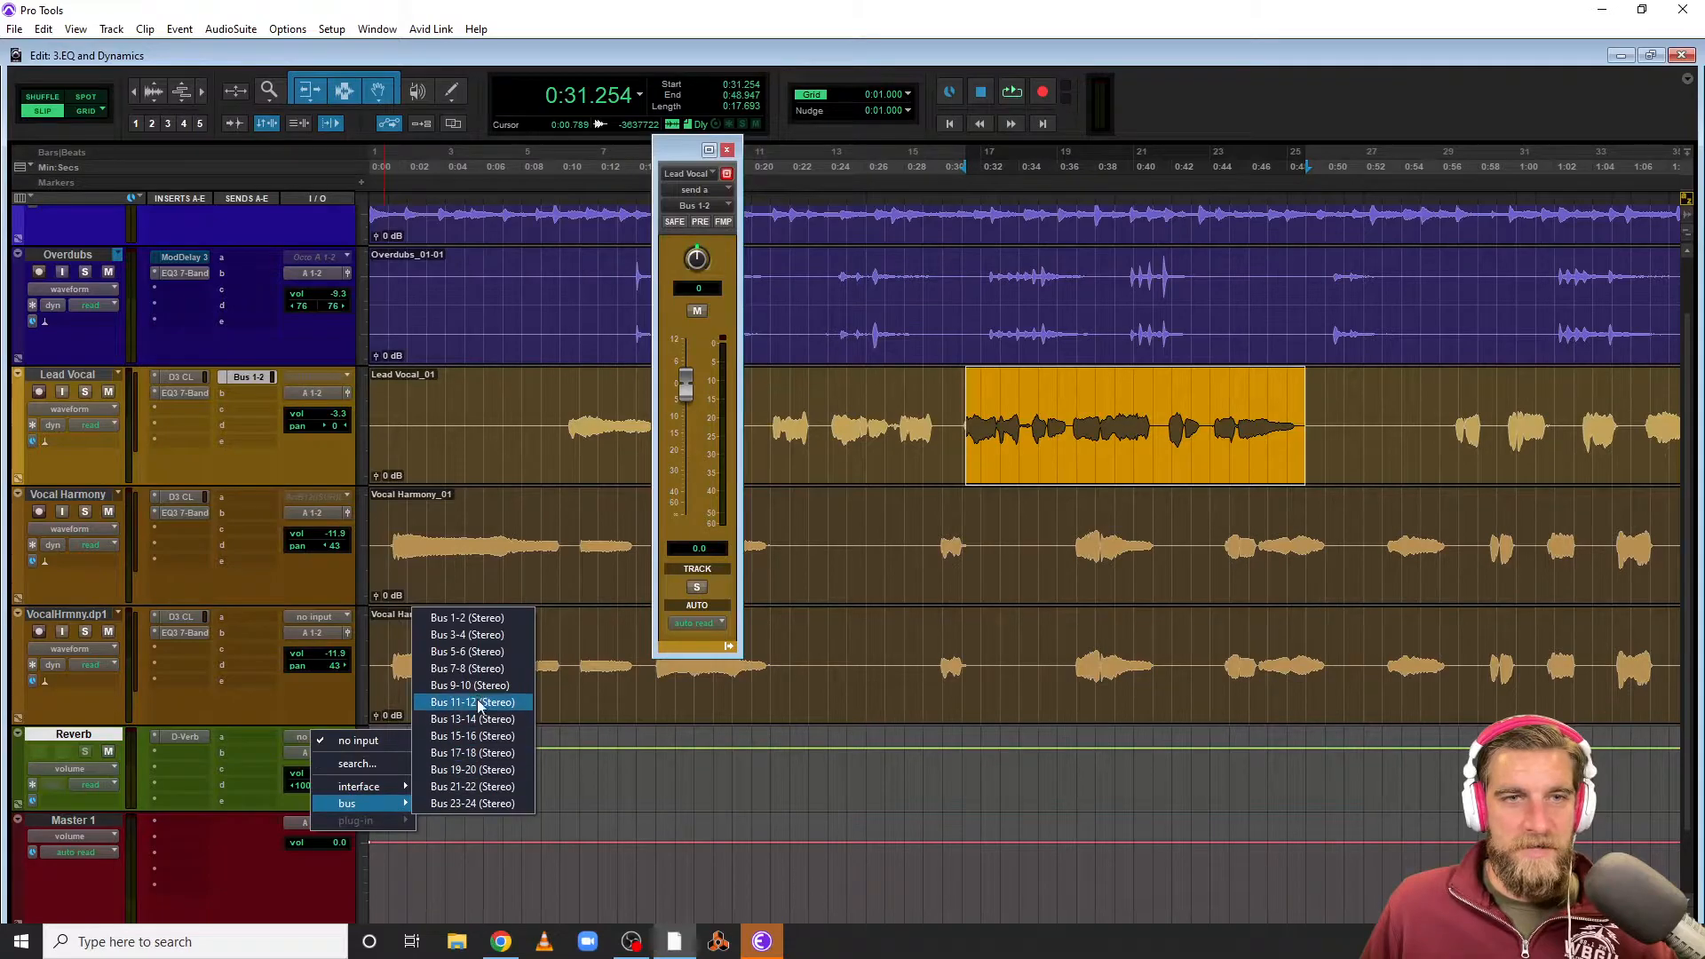
pyautogui.click(479, 618)
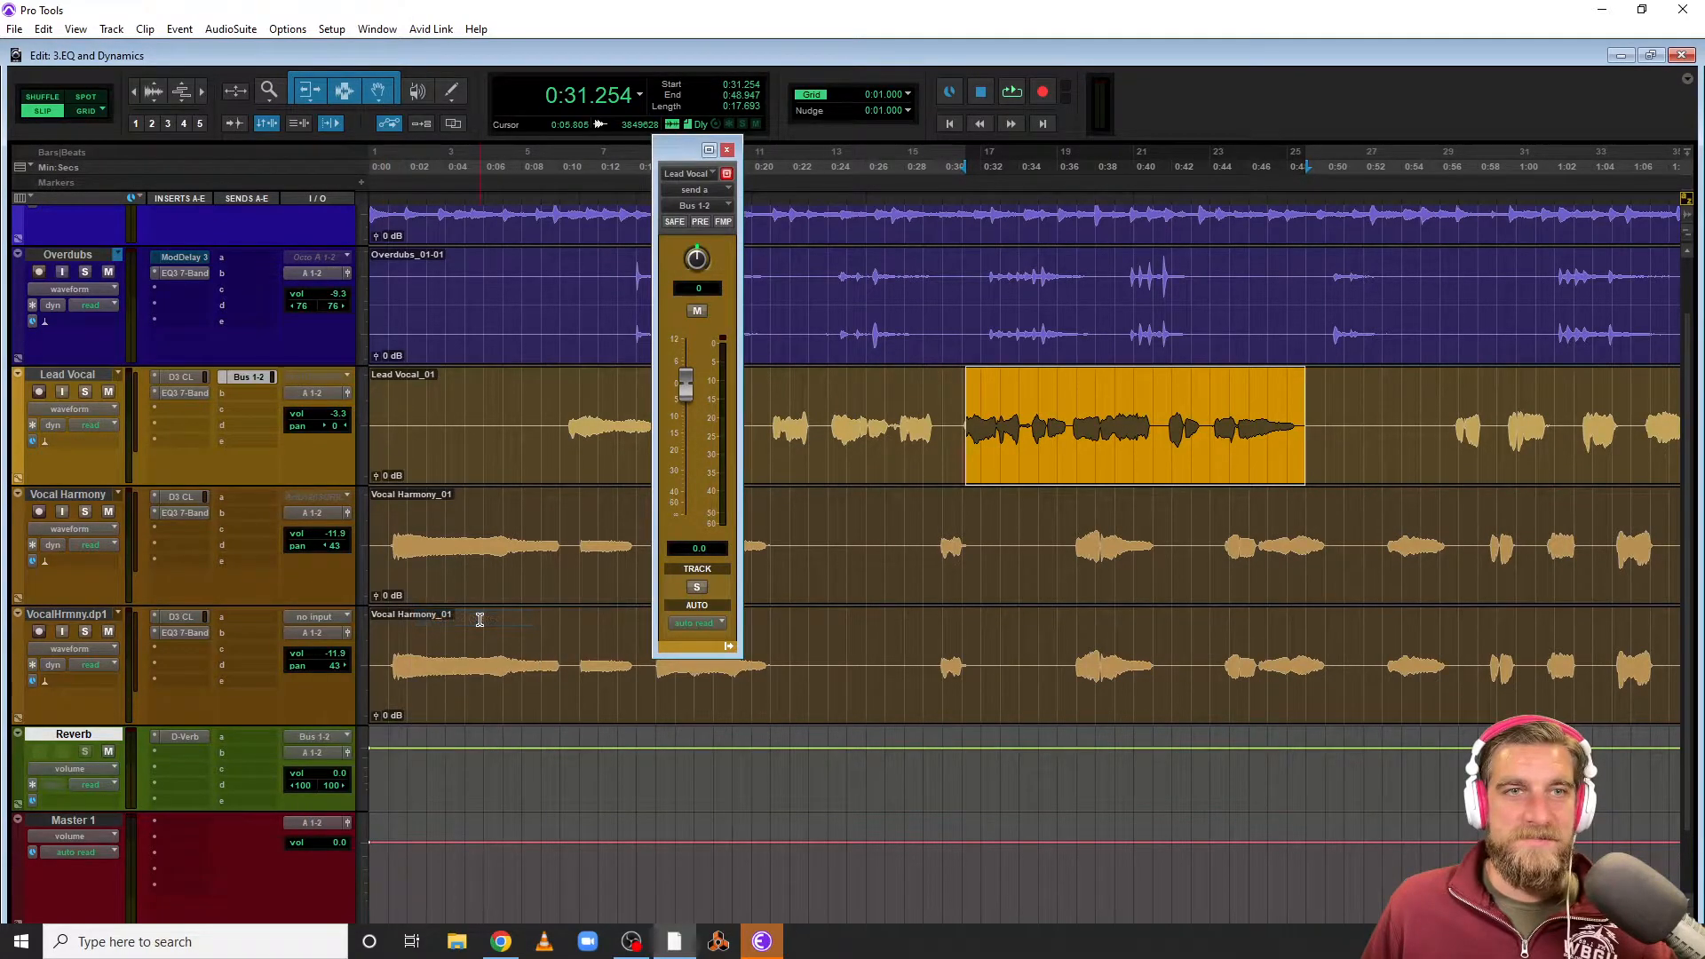
# Pull the Lead Vocal send fader fully down and solo the Lead Vocal and Reverb tracks
pyautogui.moveTo(686, 376); pyautogui.dragTo(685, 590)
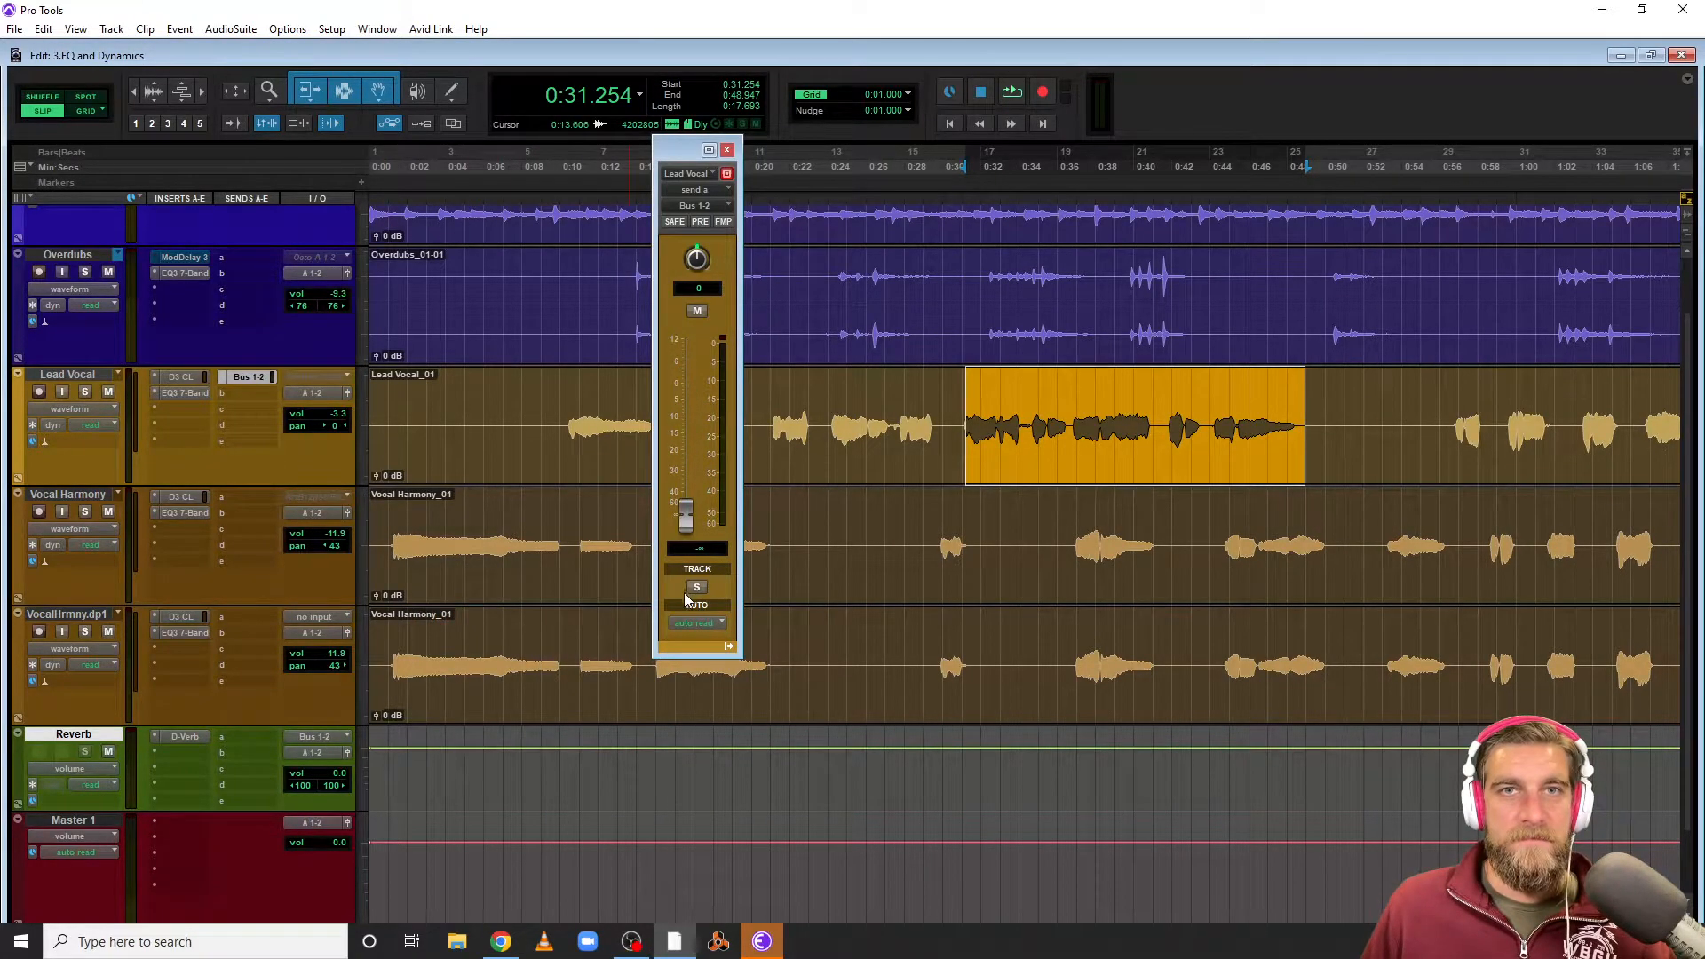
pyautogui.click(245, 378)
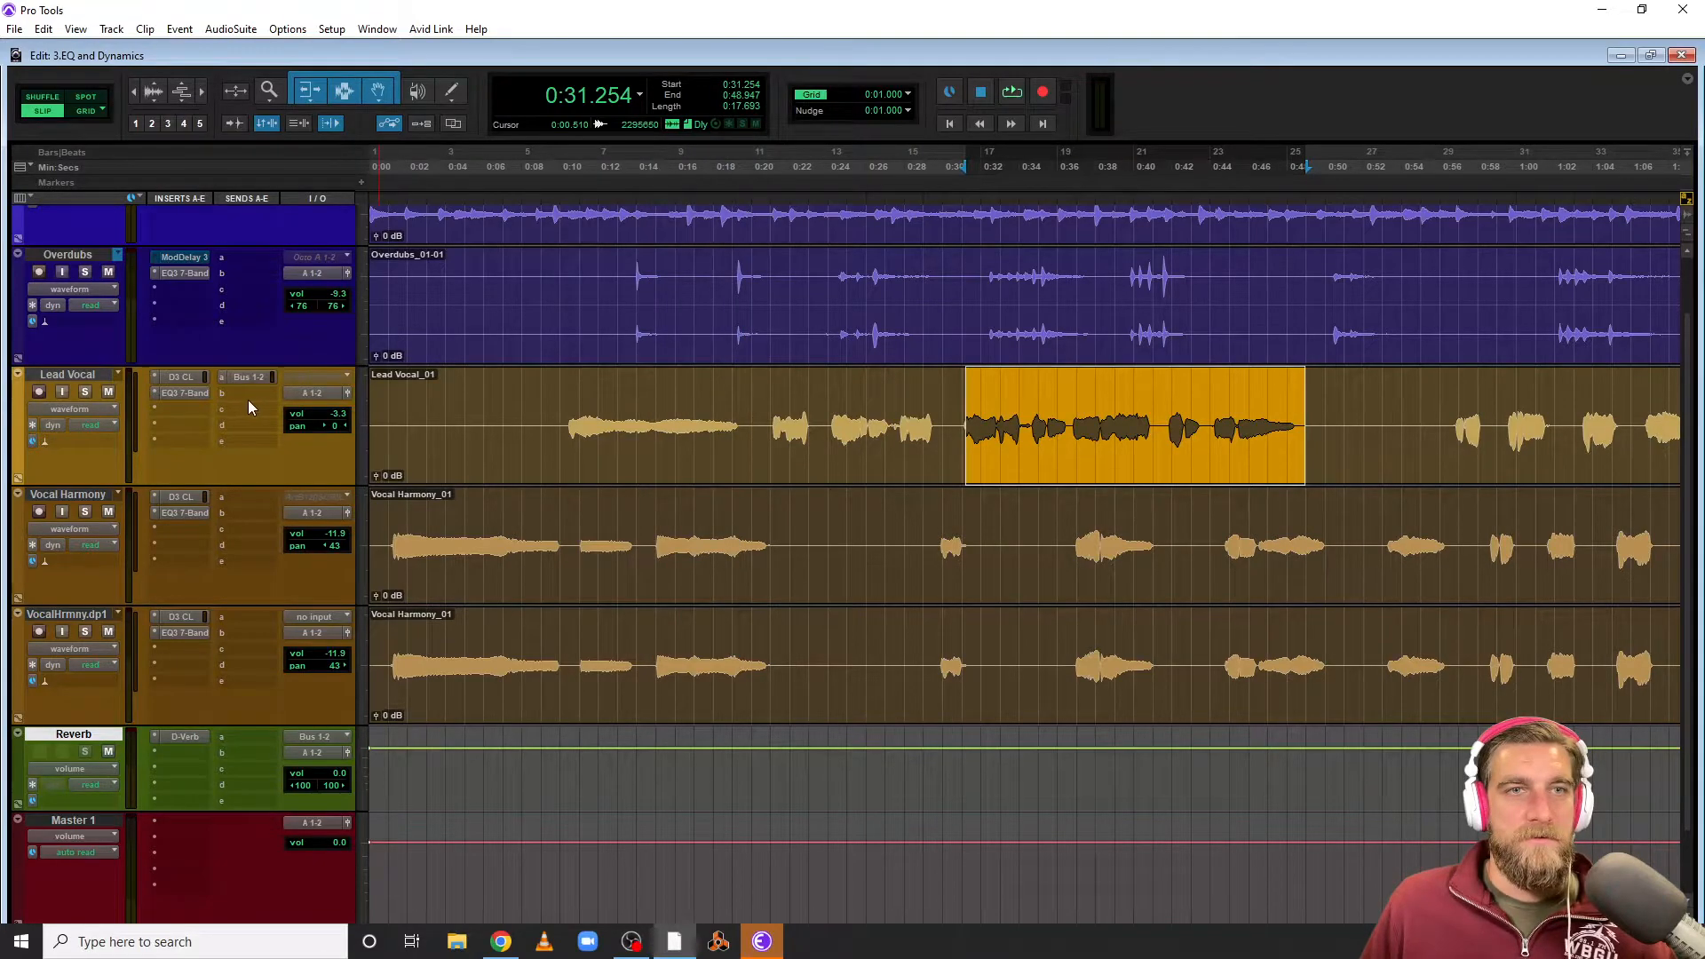
pyautogui.click(241, 379)
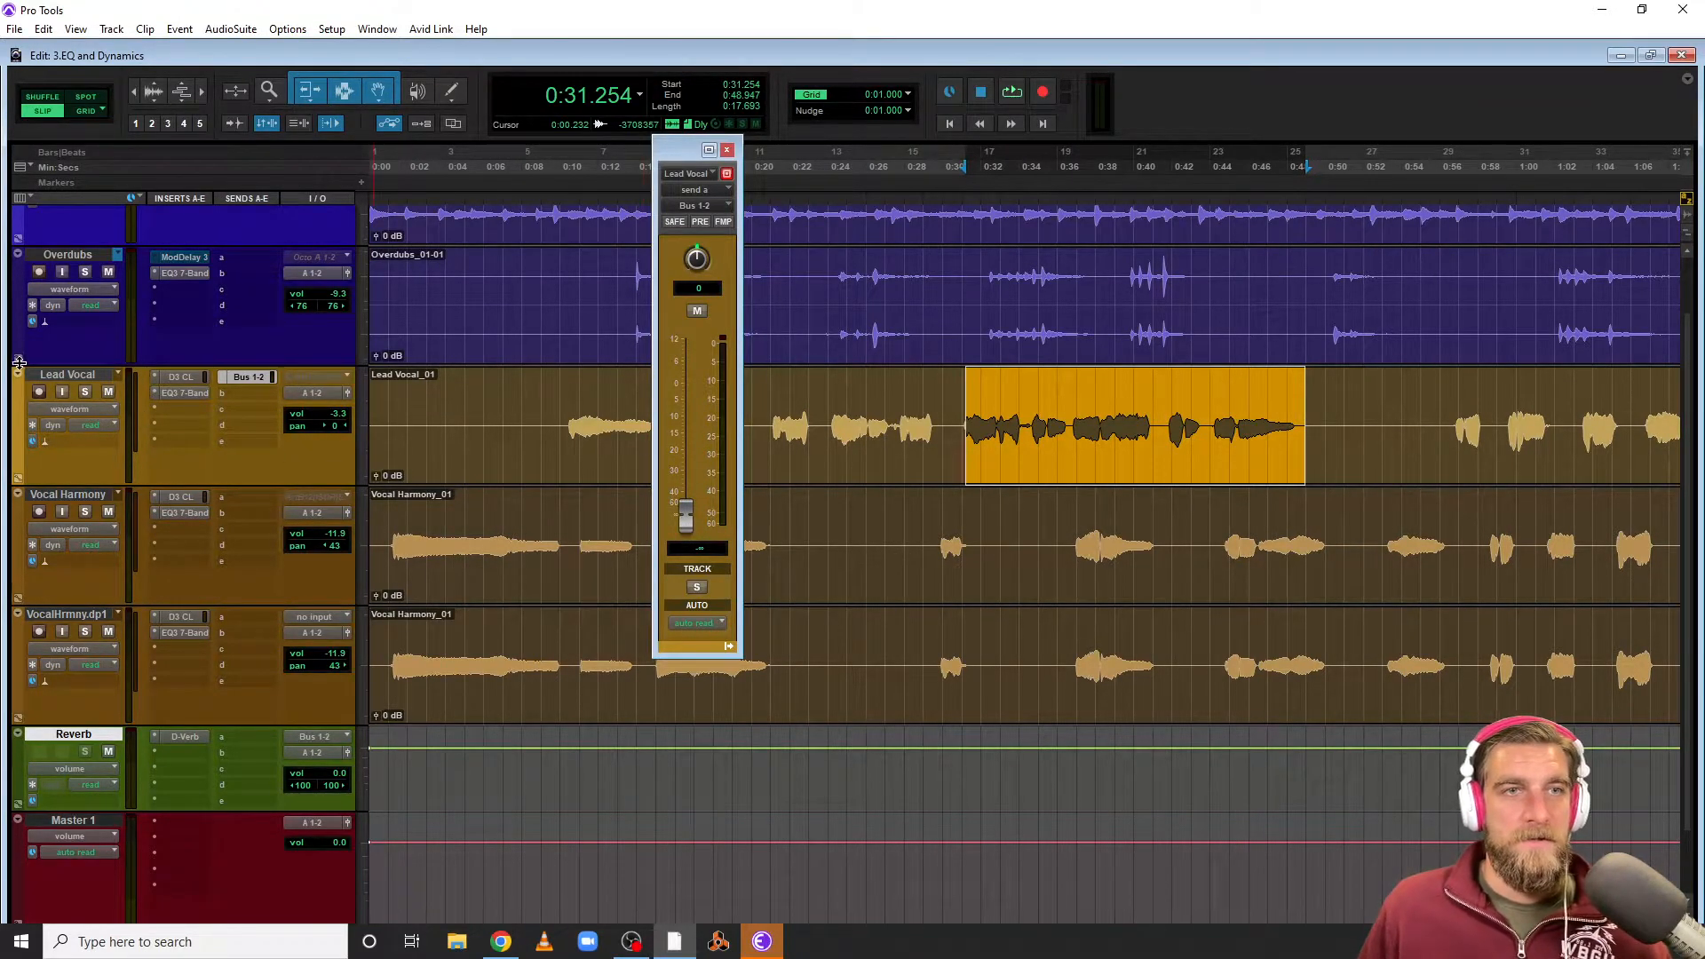
pyautogui.click(85, 391)
pyautogui.click(84, 752)
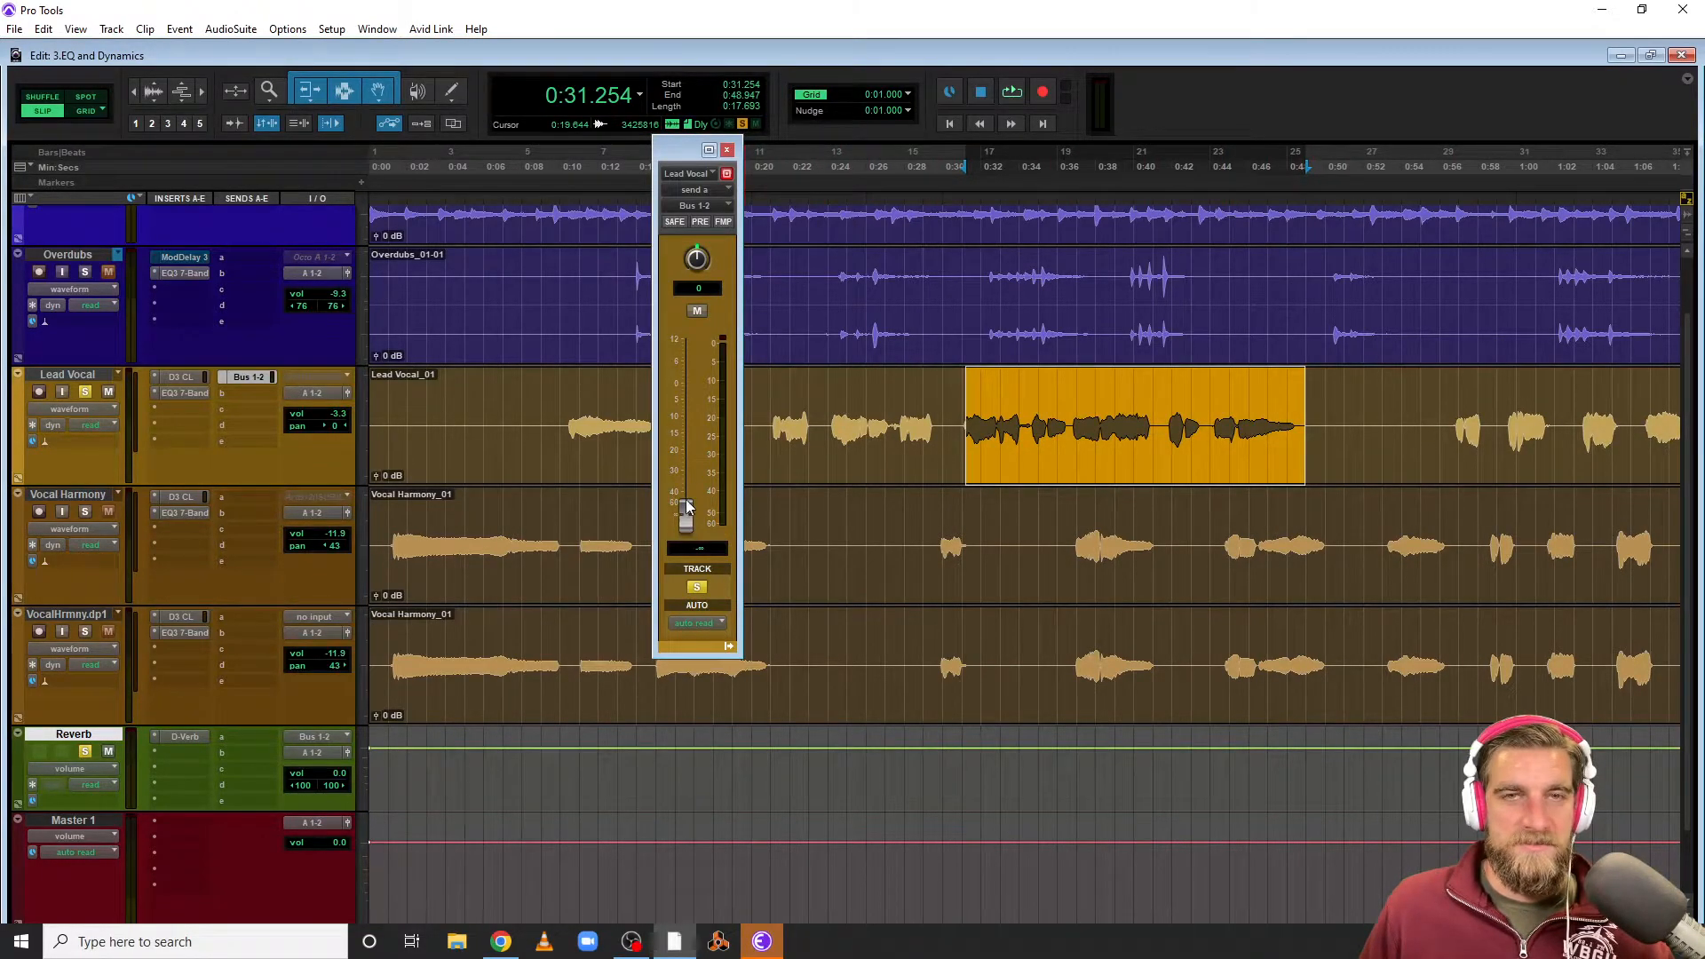
# Play back while raising the Lead Vocal send level to about -16.1 dB
pyautogui.press('space')
pyautogui.moveTo(687, 524); pyautogui.dragTo(688, 451)
pyautogui.press('space')
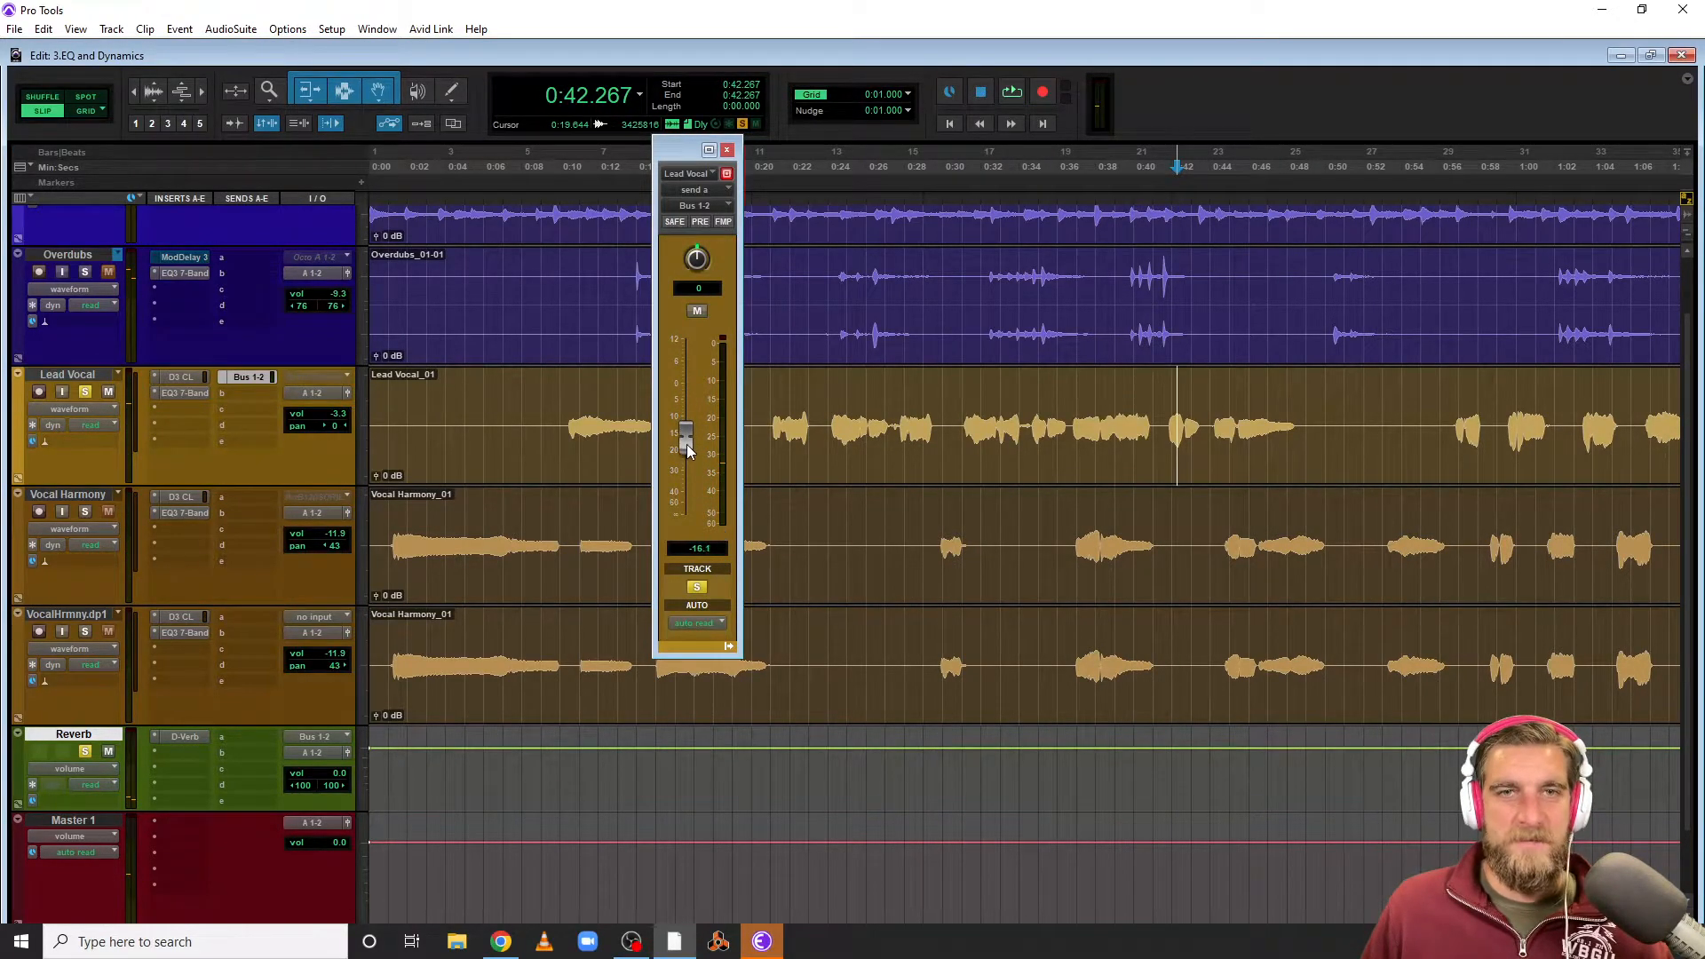
# Open the D-Verb plug-in window on the Reverb track to review its settings, then close it
pyautogui.click(185, 738)
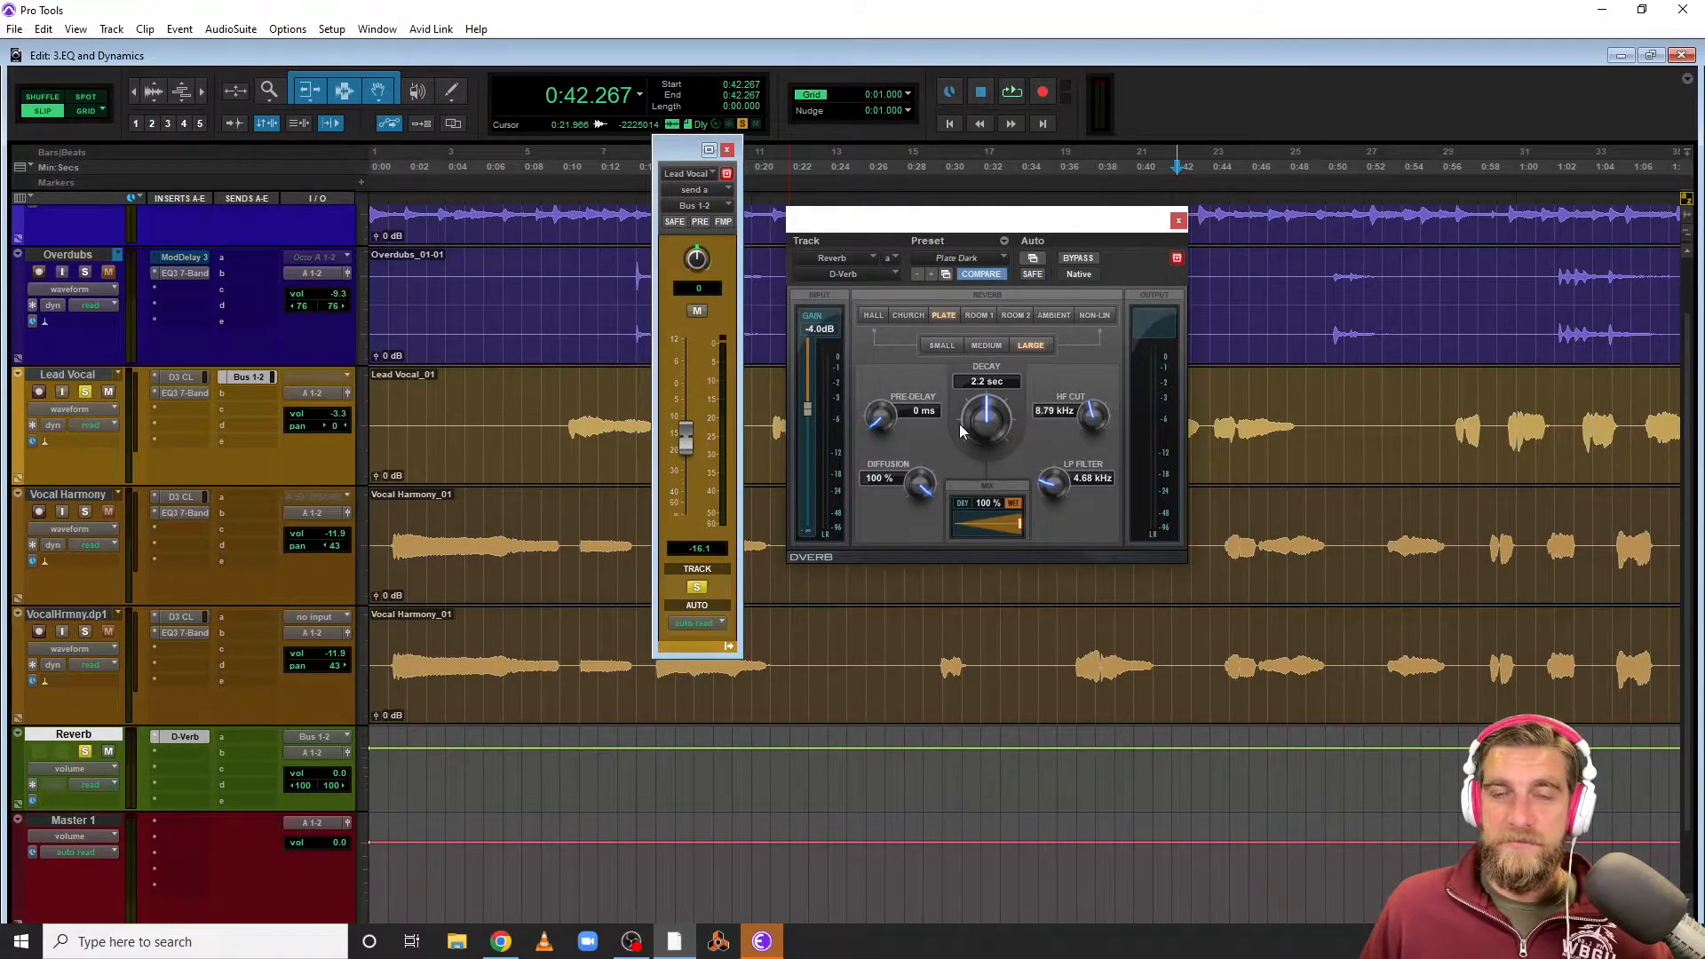
pyautogui.click(1179, 221)
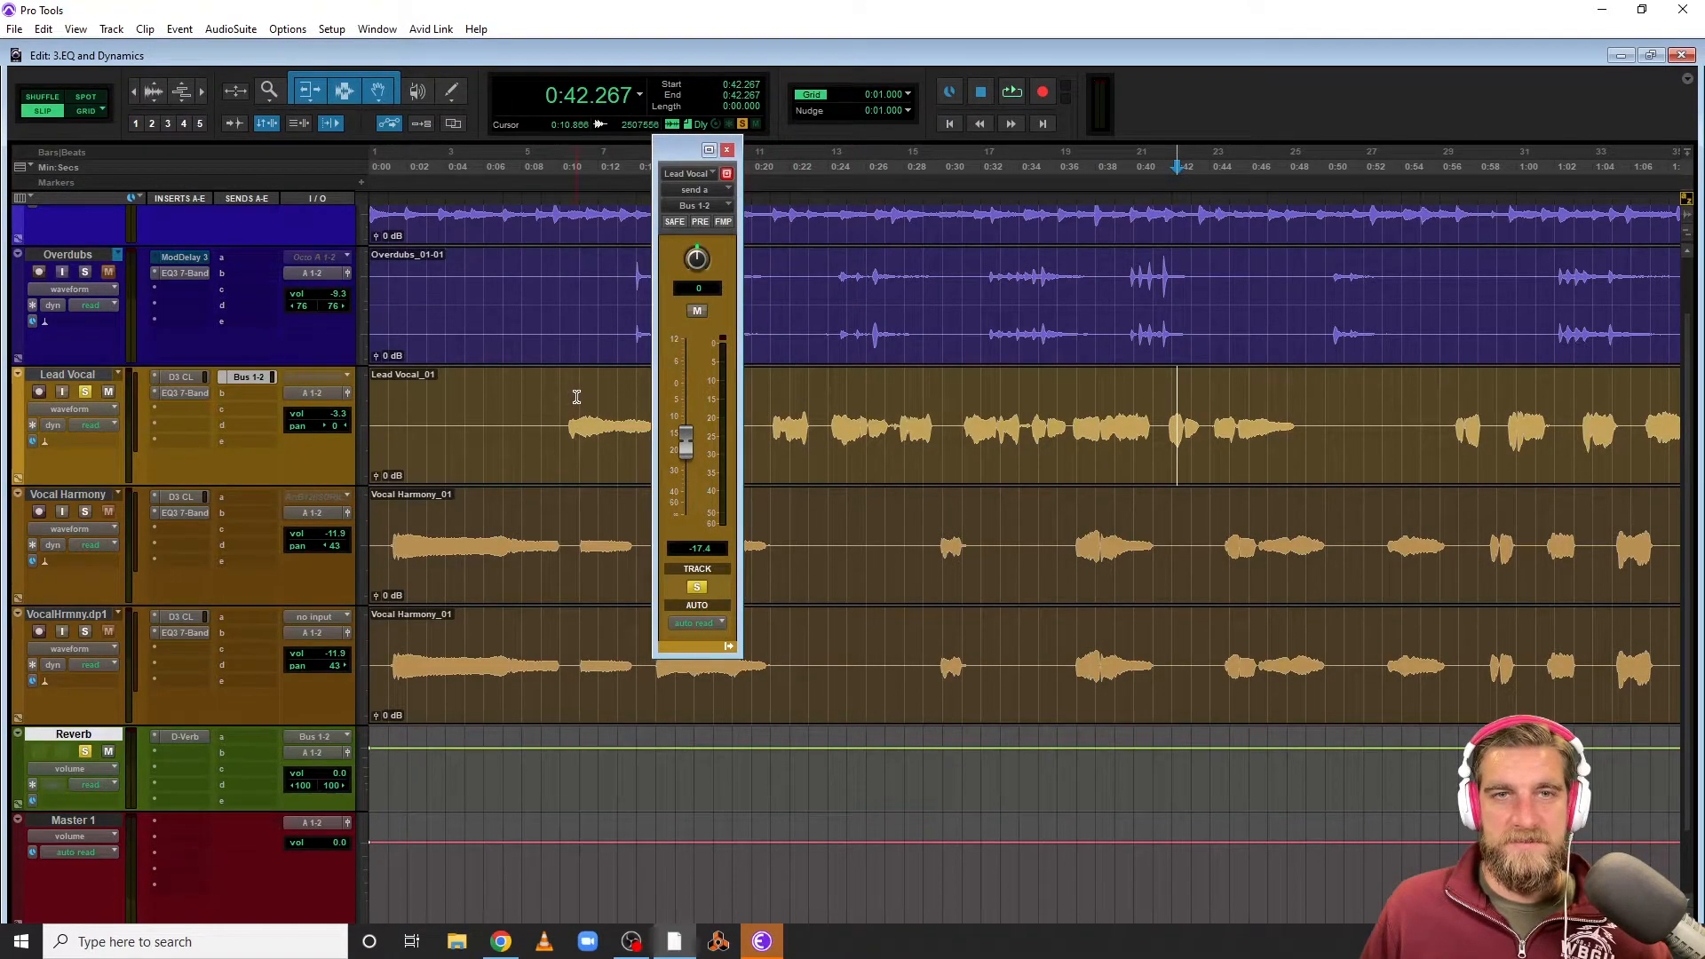
# Play back, raise the Lead Vocal send to about -8.4 dB, and solo the VocalHrmny.dp1 track
pyautogui.press('space')
pyautogui.moveTo(686, 446); pyautogui.dragTo(688, 425)
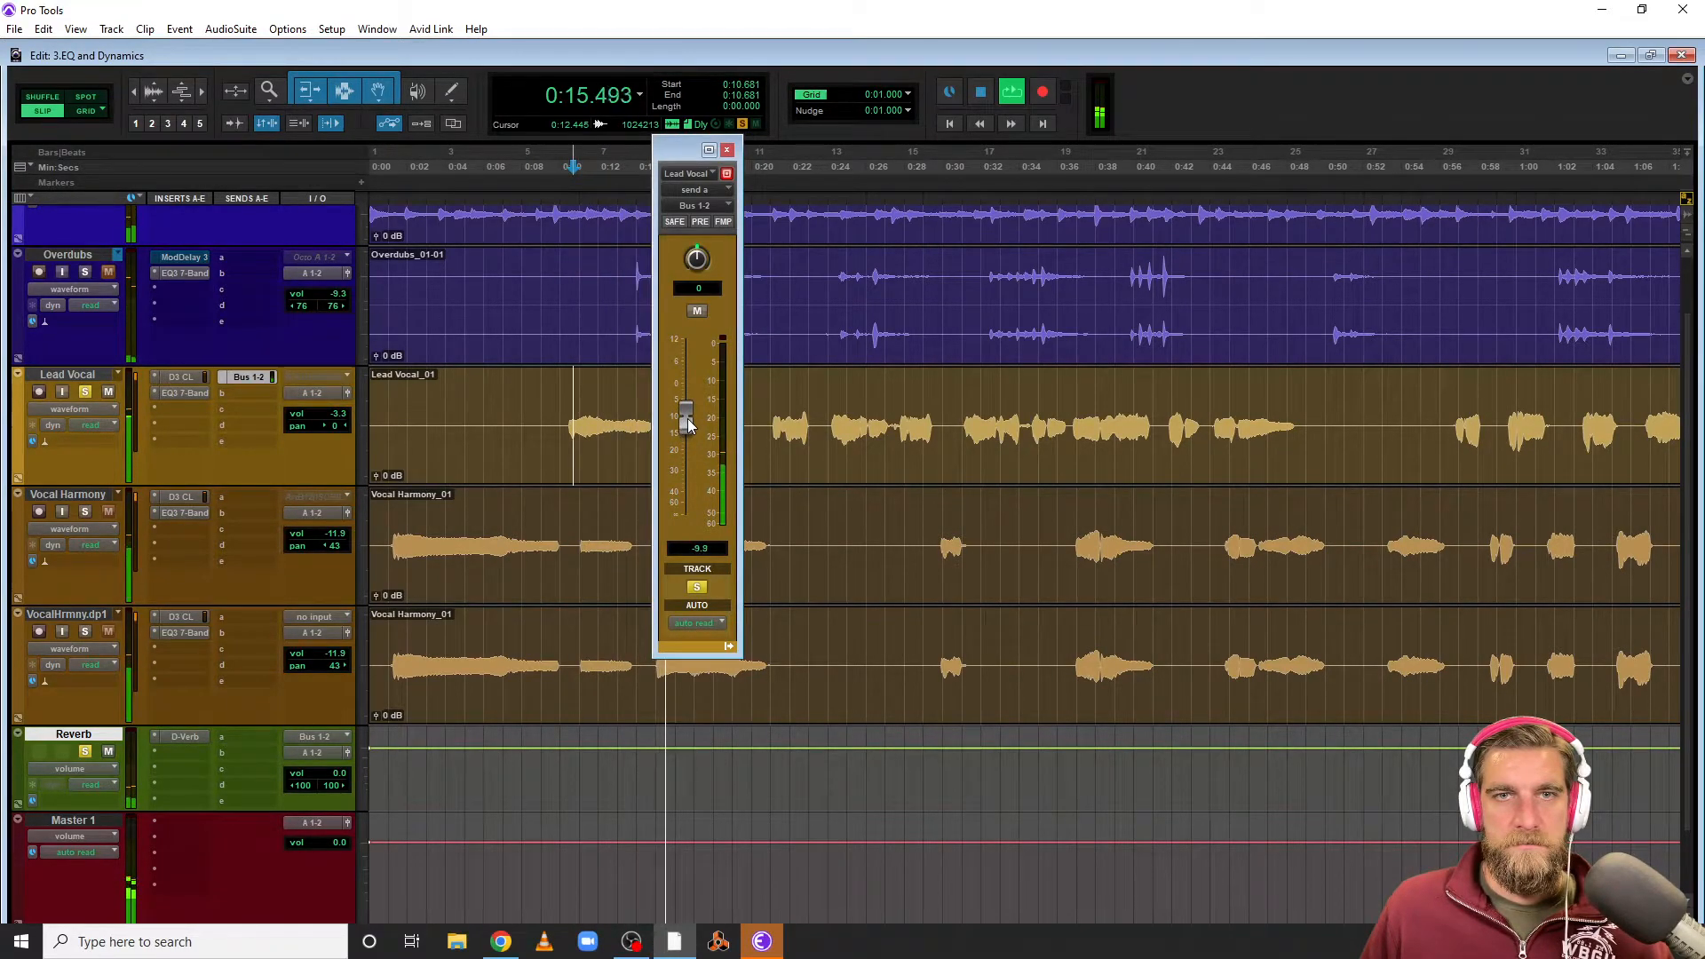
pyautogui.moveTo(689, 426)
pyautogui.mouseDown()
pyautogui.moveTo(690, 377)
pyautogui.moveTo(695, 417)
pyautogui.mouseUp()
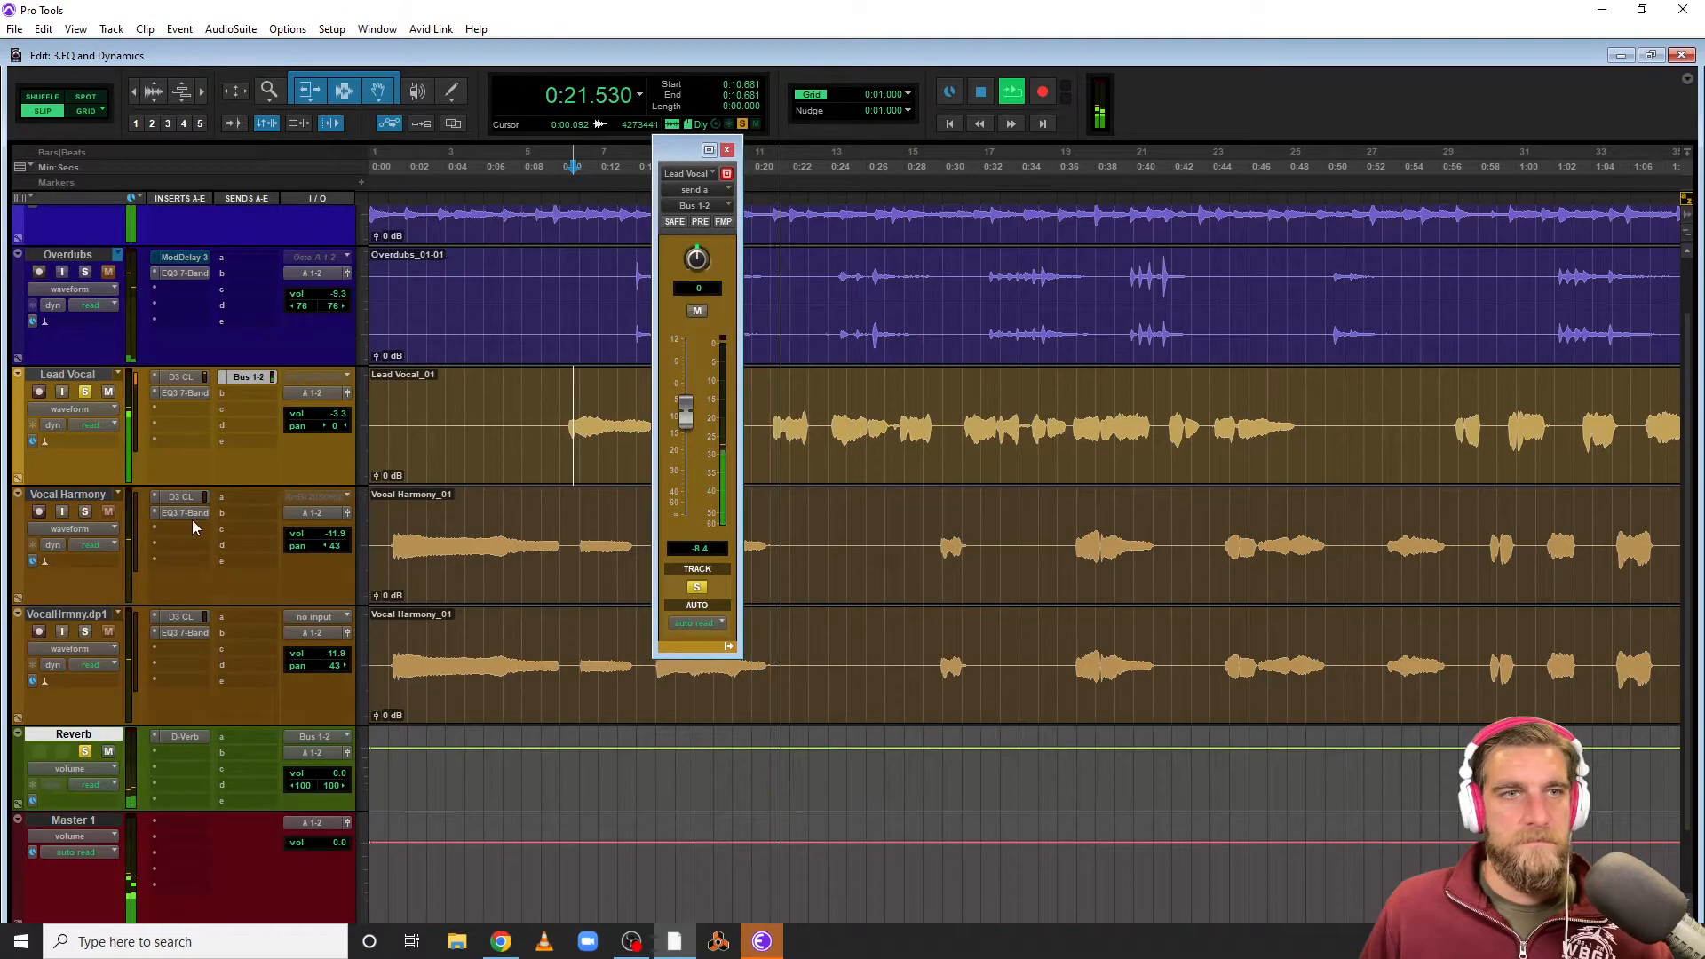
pyautogui.click(85, 631)
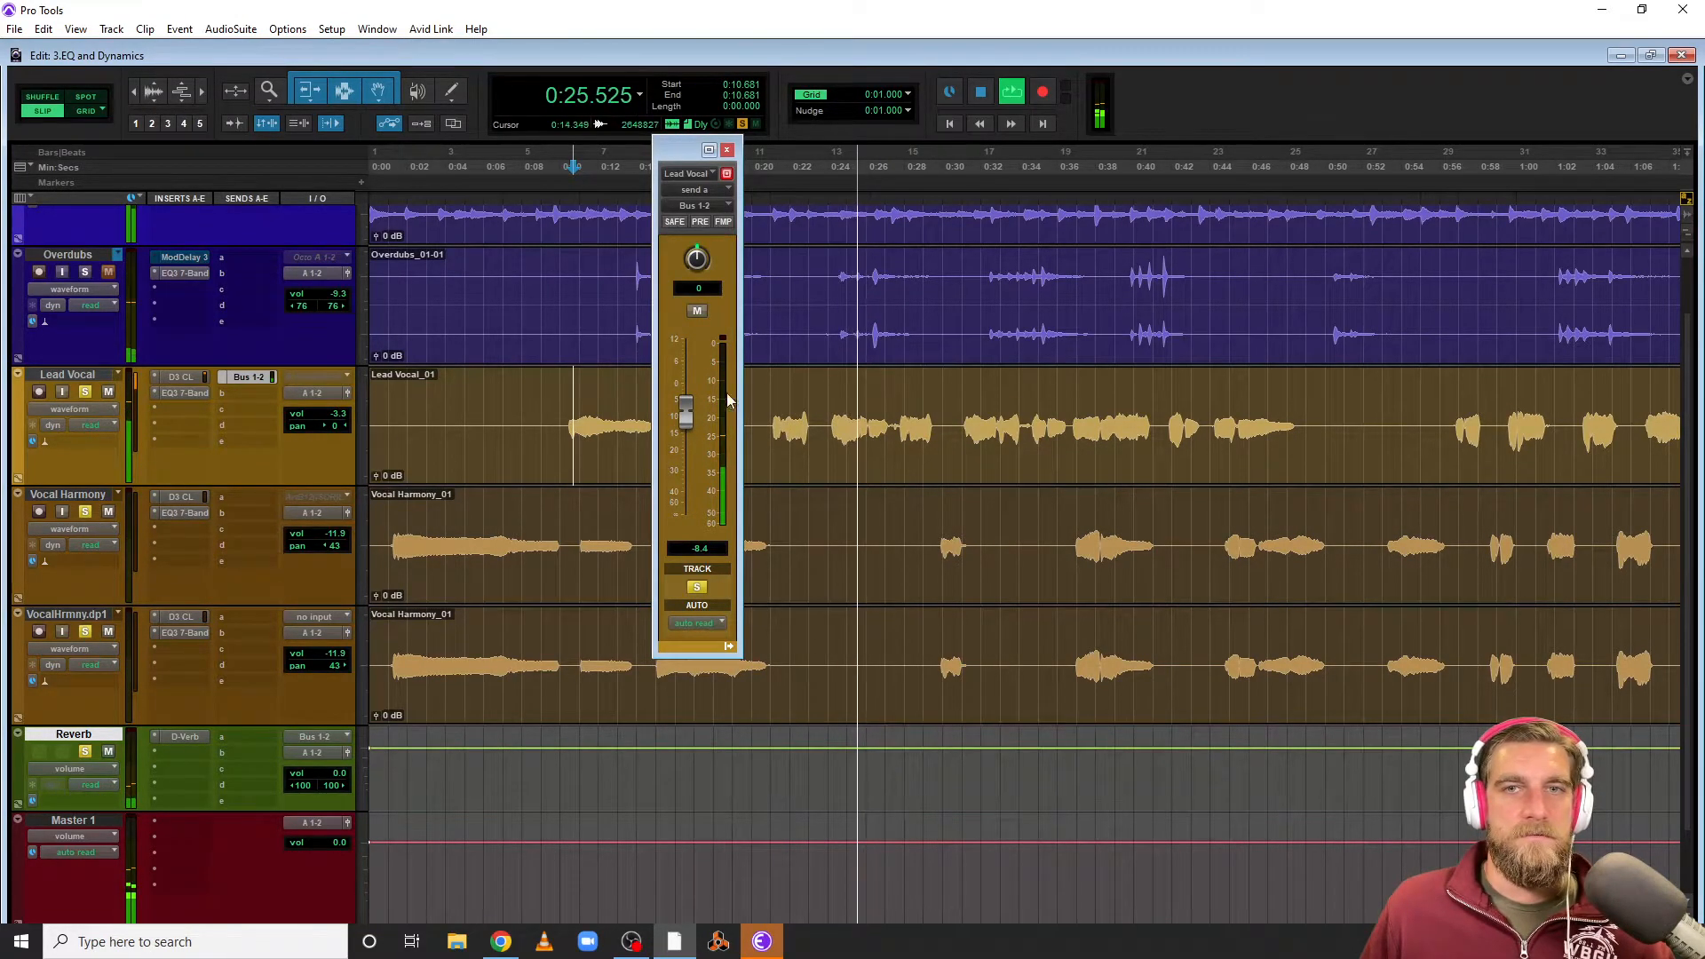
# Stop playback and select a phrase range across the Lead Vocal and Vocal Harmony tracks
pyautogui.press('space')
pyautogui.moveTo(1071, 402); pyautogui.dragTo(1329, 642)
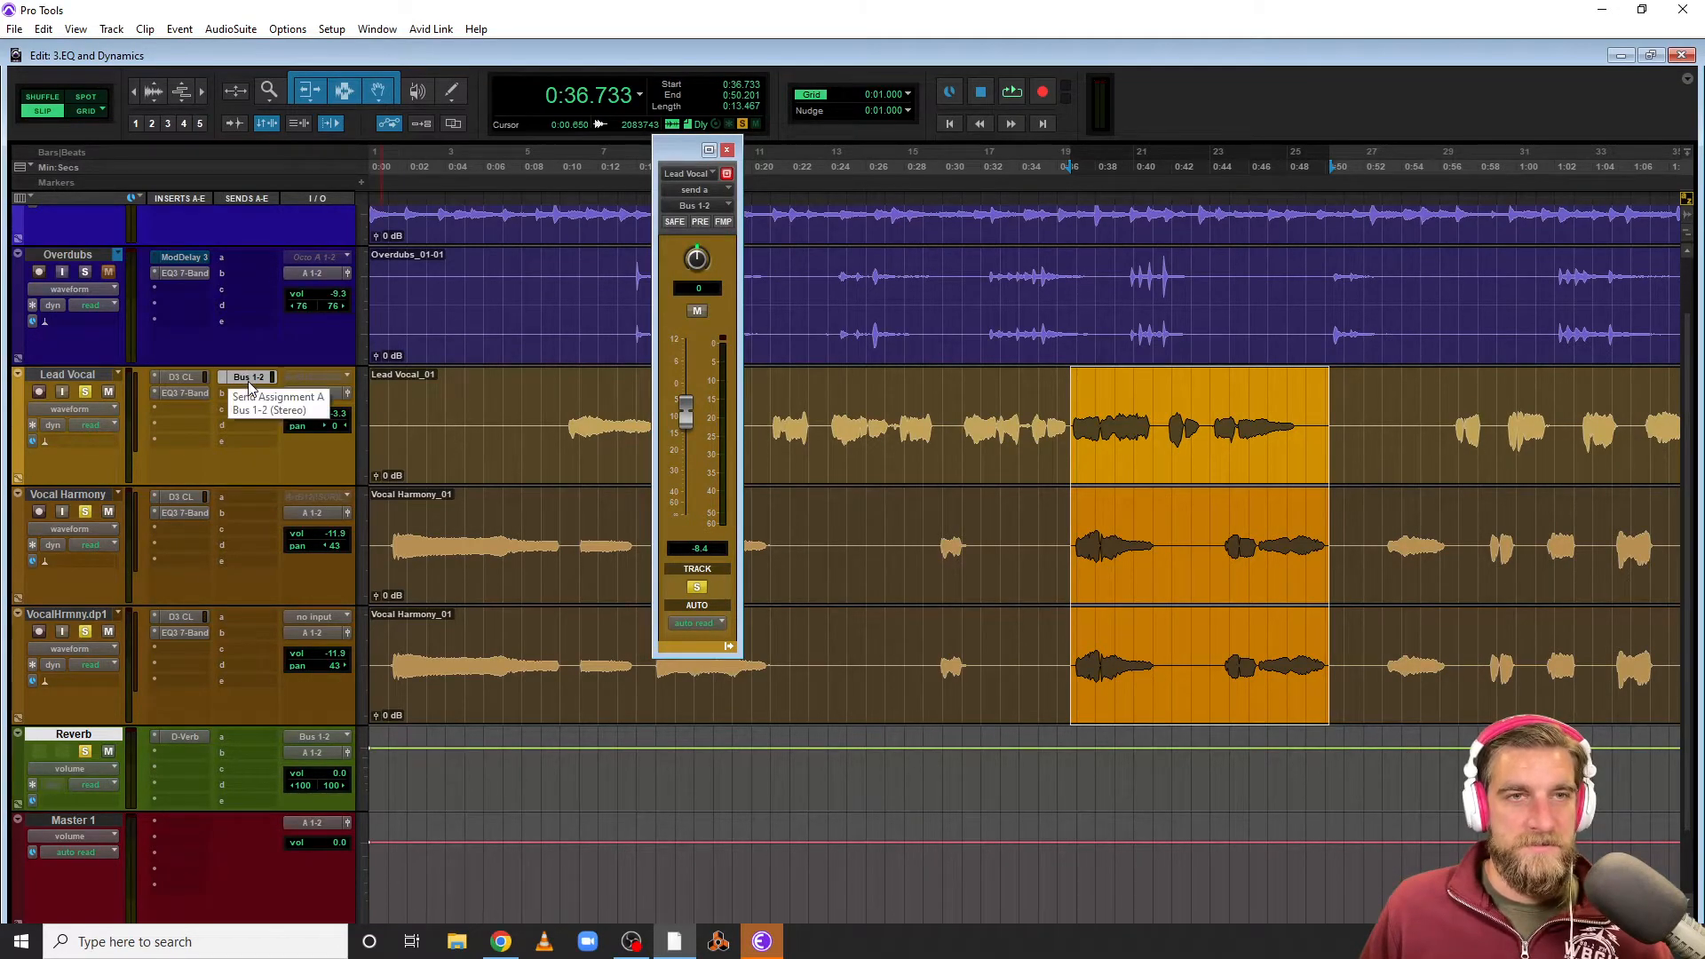
# Assign Bus 1-2 sends on the Vocal Harmony and VocalHrmny.dp1 tracks and play the selection back
pyautogui.moveTo(249, 497); pyautogui.dragTo(254, 615)
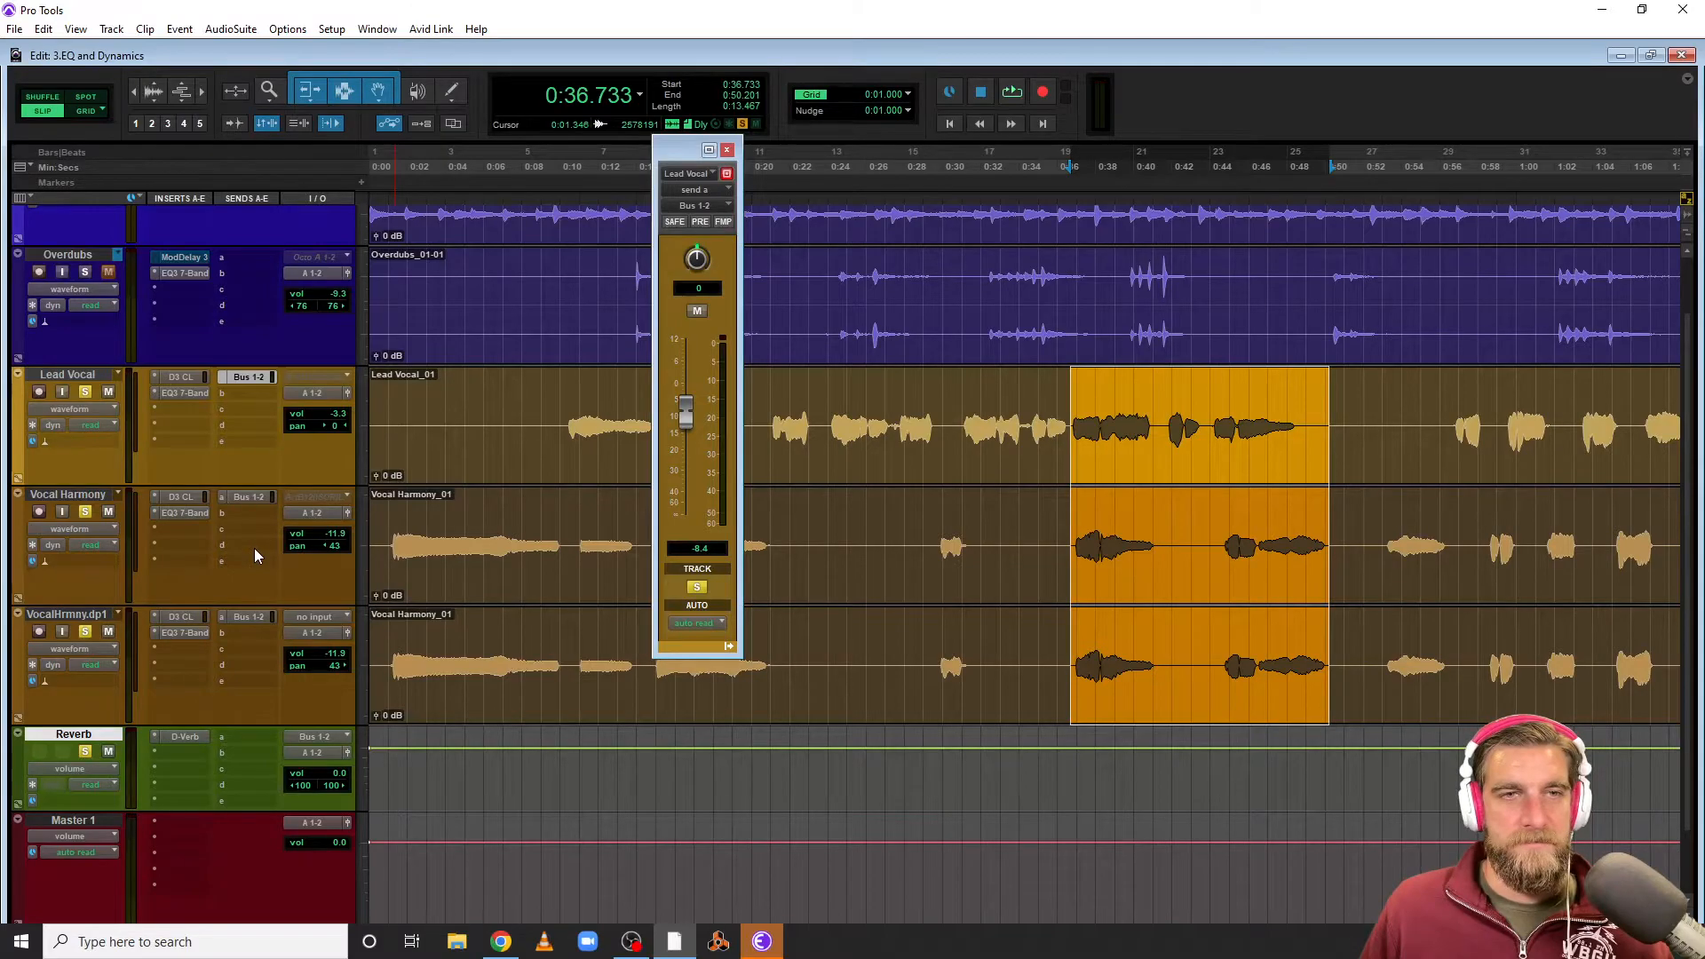
pyautogui.press('space')
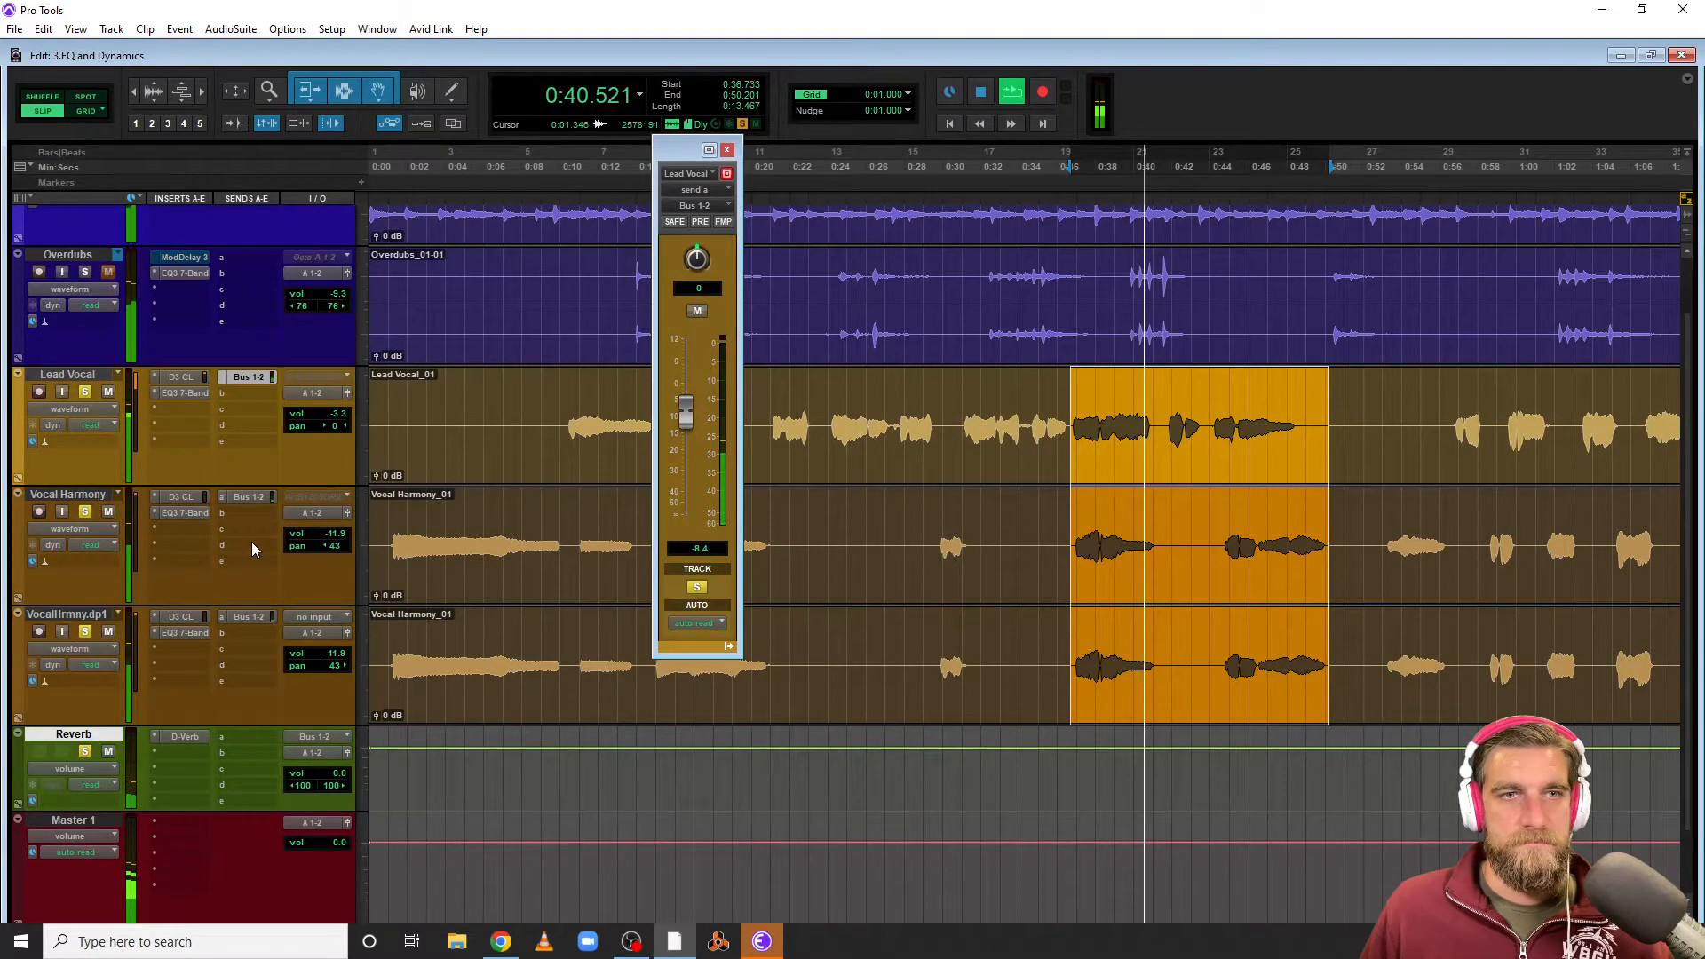
pyautogui.press('space')
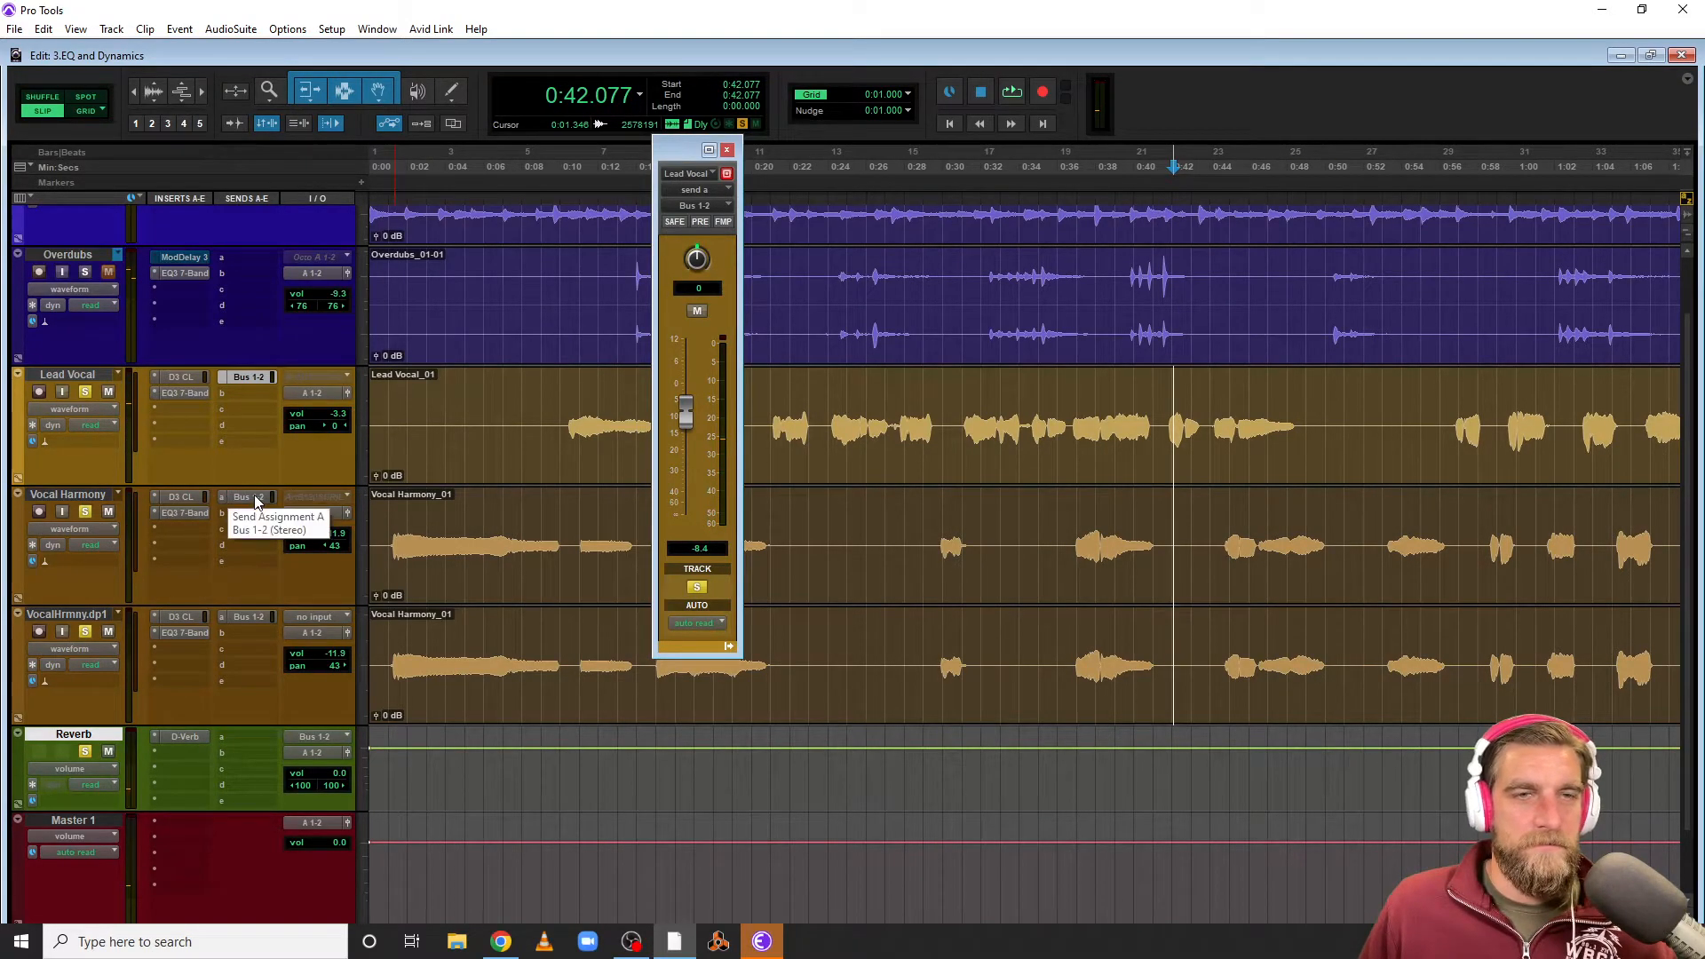
# Open the harmony tracks' send windows and raise the Vocal Harmony send level to about +0.4 dB
pyautogui.click(254, 499)
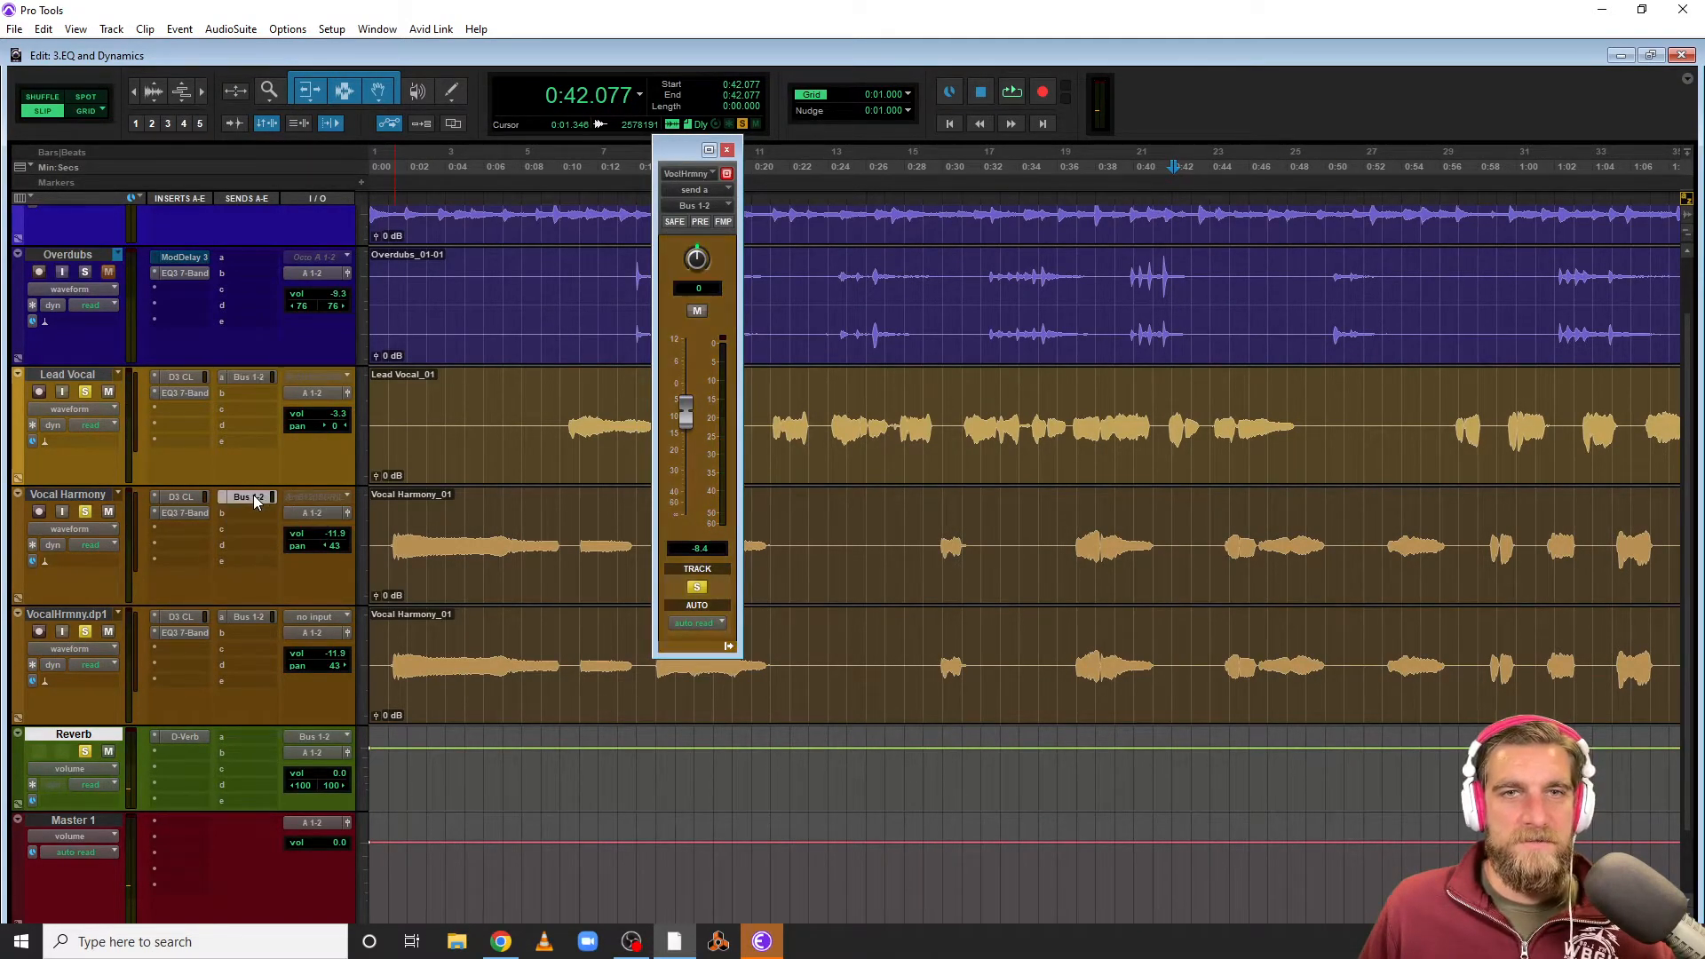
pyautogui.click(247, 616)
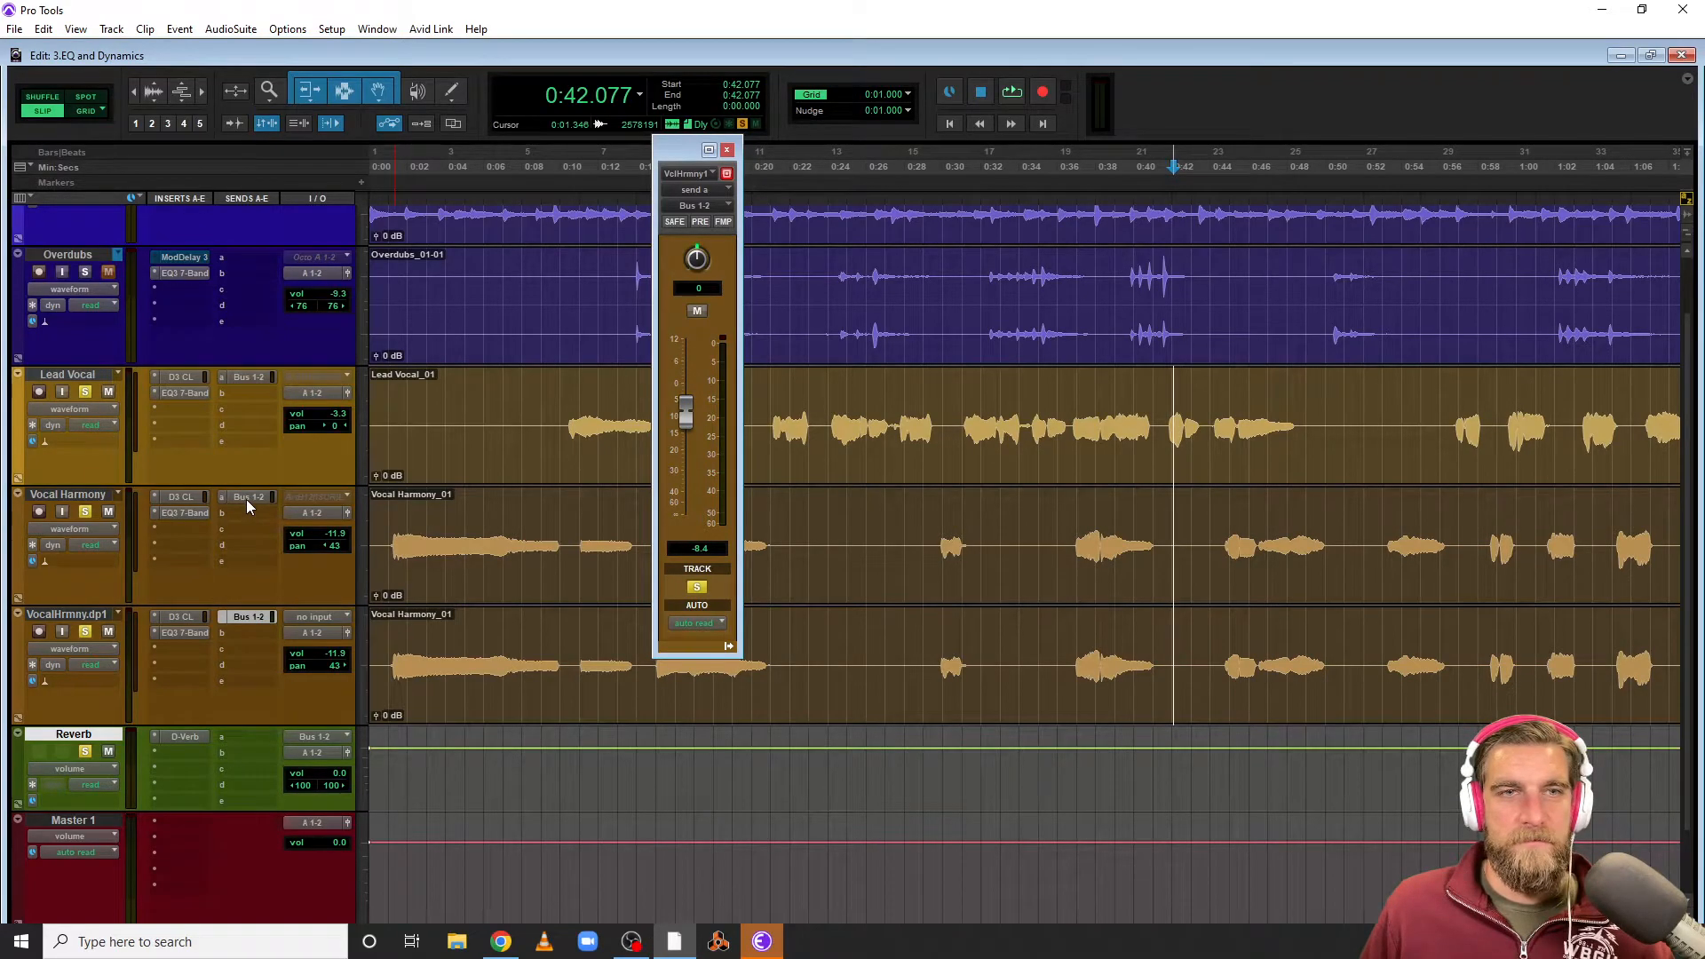
pyautogui.click(247, 500)
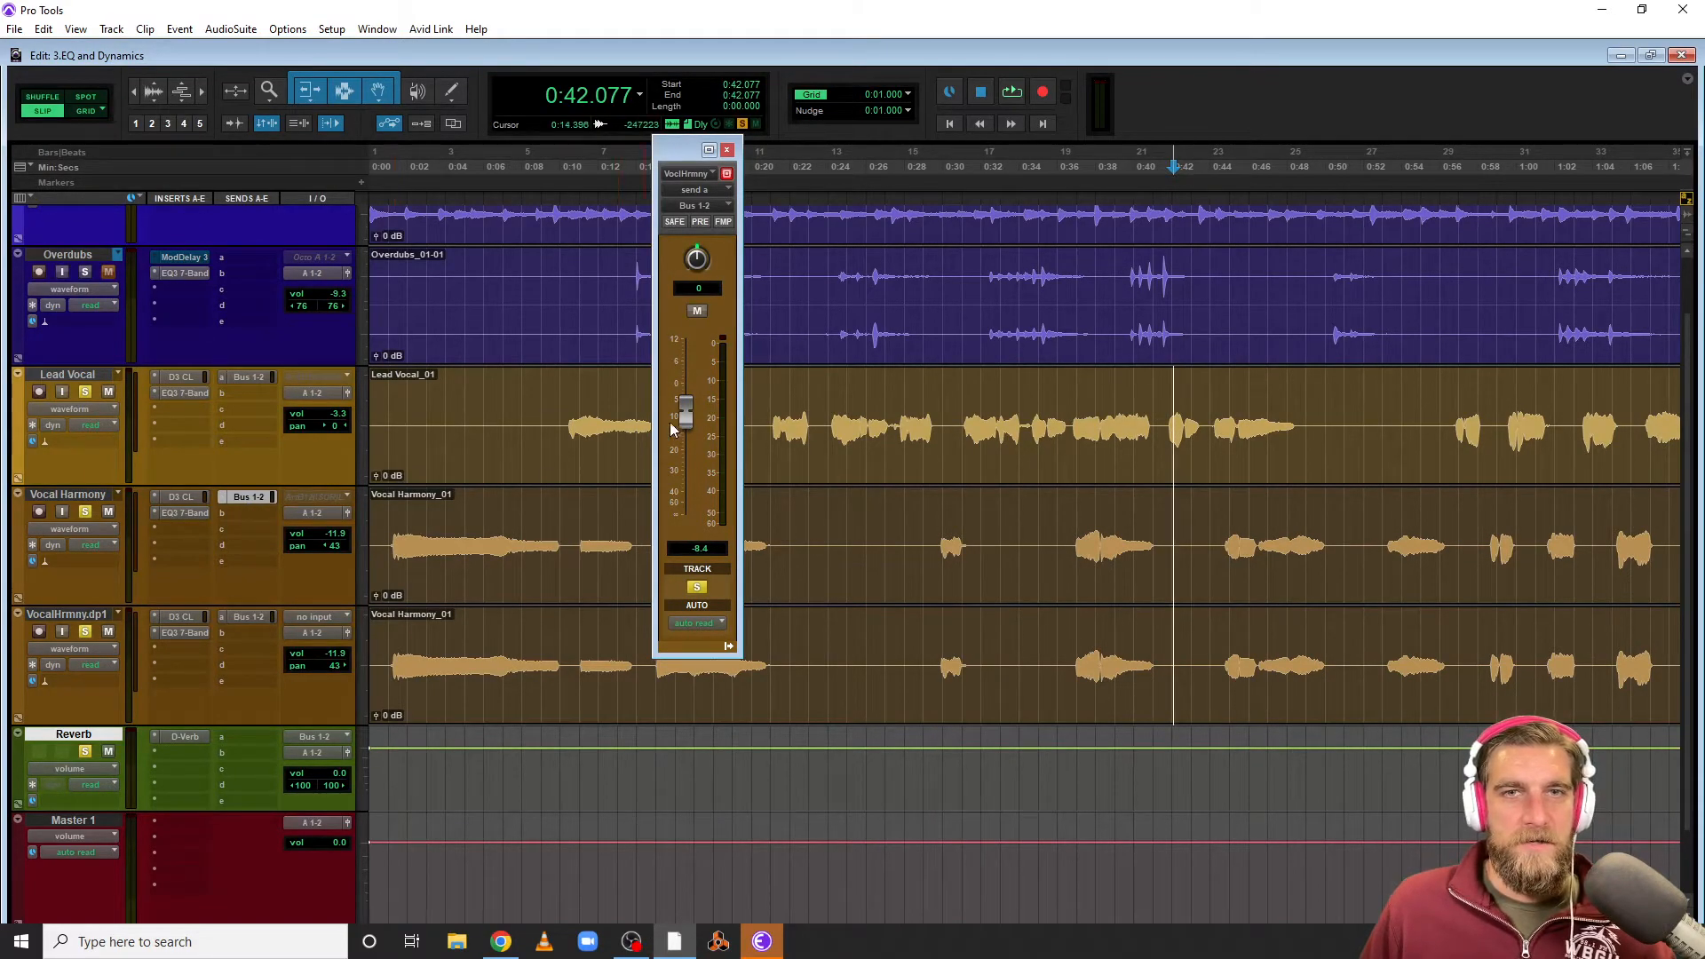
pyautogui.moveTo(685, 421); pyautogui.dragTo(692, 396)
pyautogui.click(253, 618)
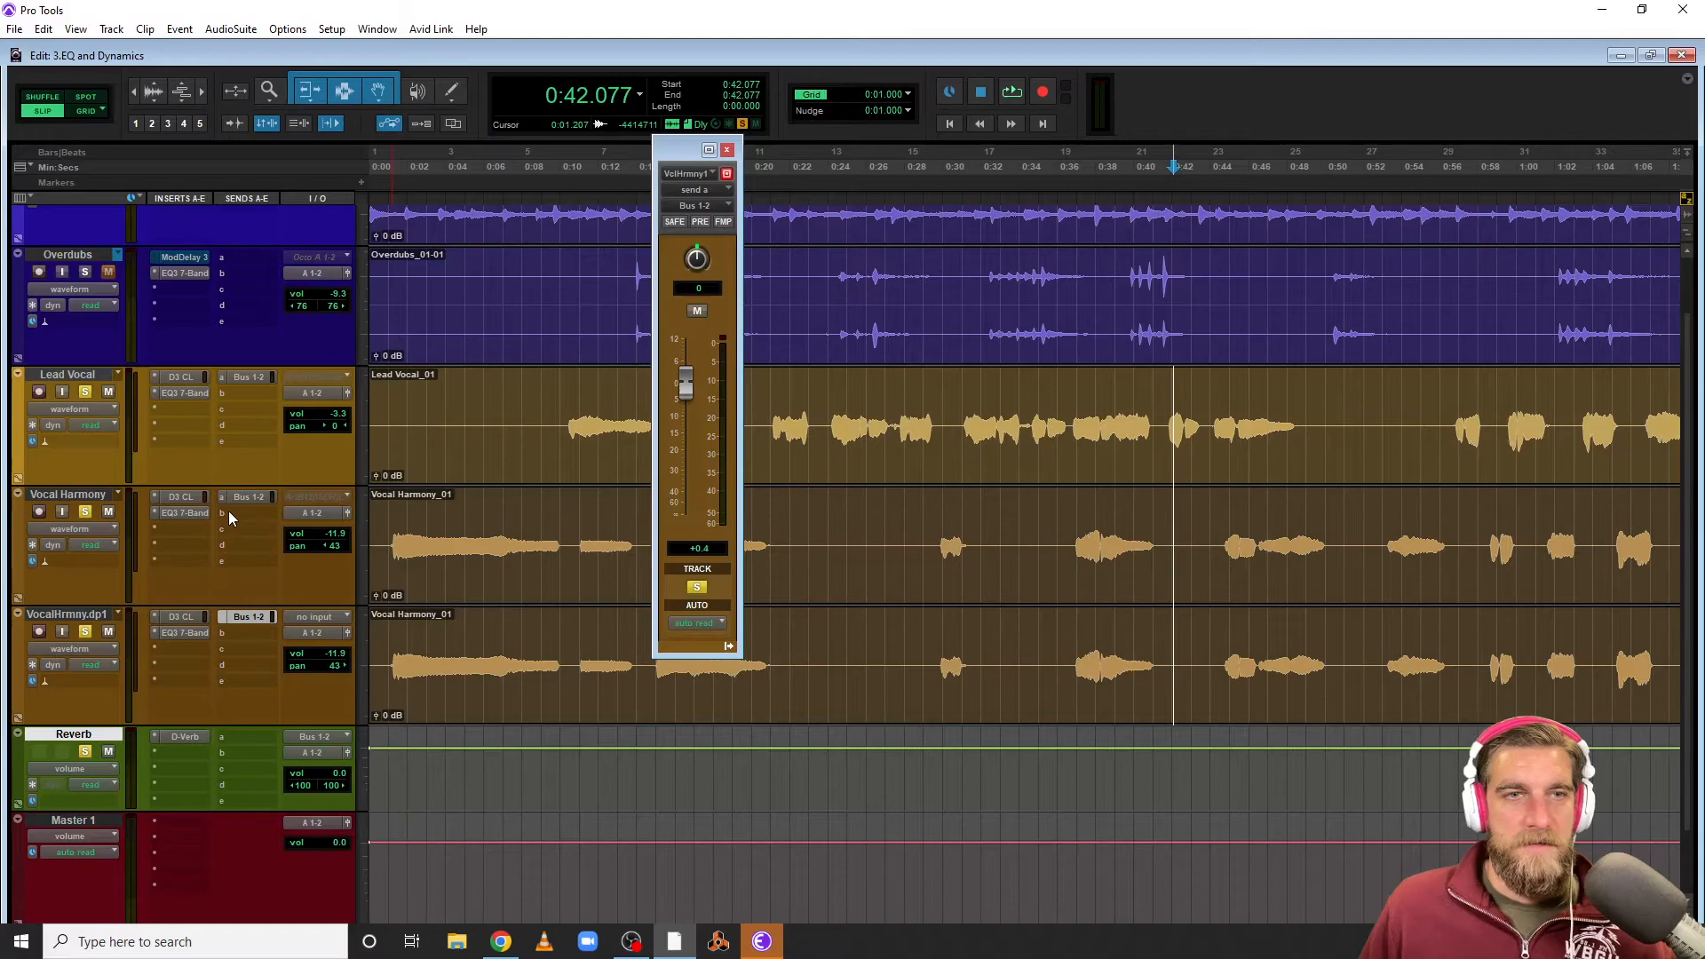
# Lower the Vocal Harmony and VocalHrmny.dp1 track volumes to about -13.9 dB
pyautogui.click(342, 535)
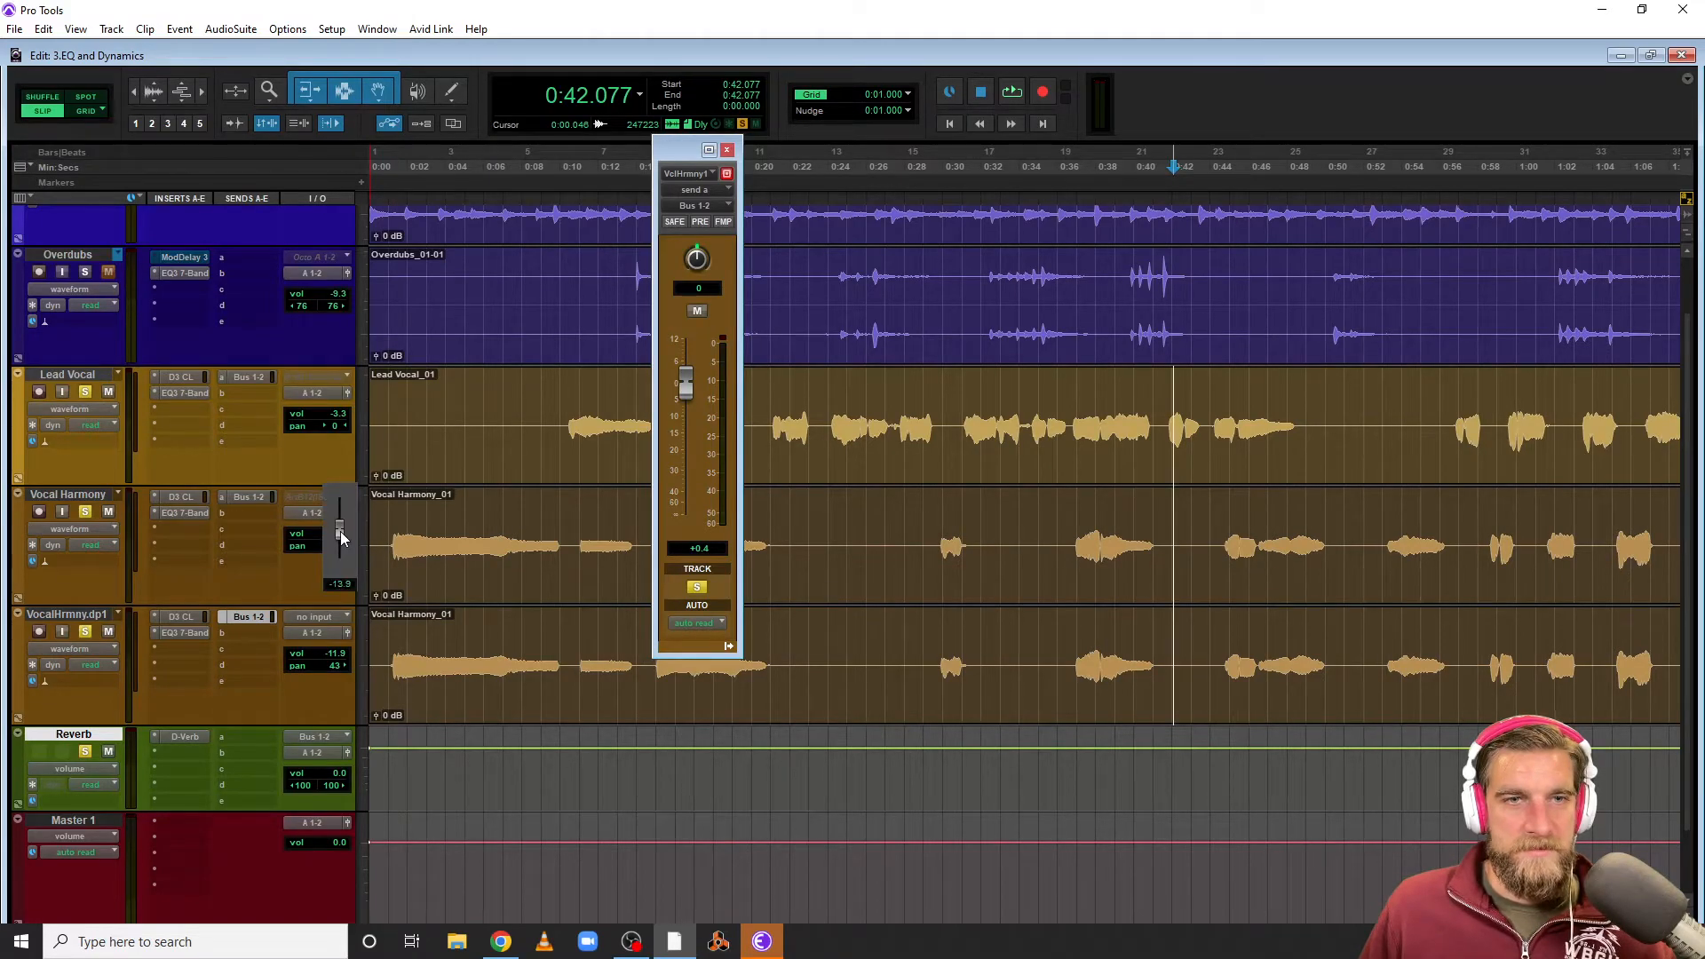
pyautogui.moveTo(334, 653); pyautogui.dragTo(334, 657)
# Select a phrase across the vocal tracks and play it back to check the reverb blend
pyautogui.moveTo(1076, 418); pyautogui.dragTo(1343, 683)
pyautogui.press('space')
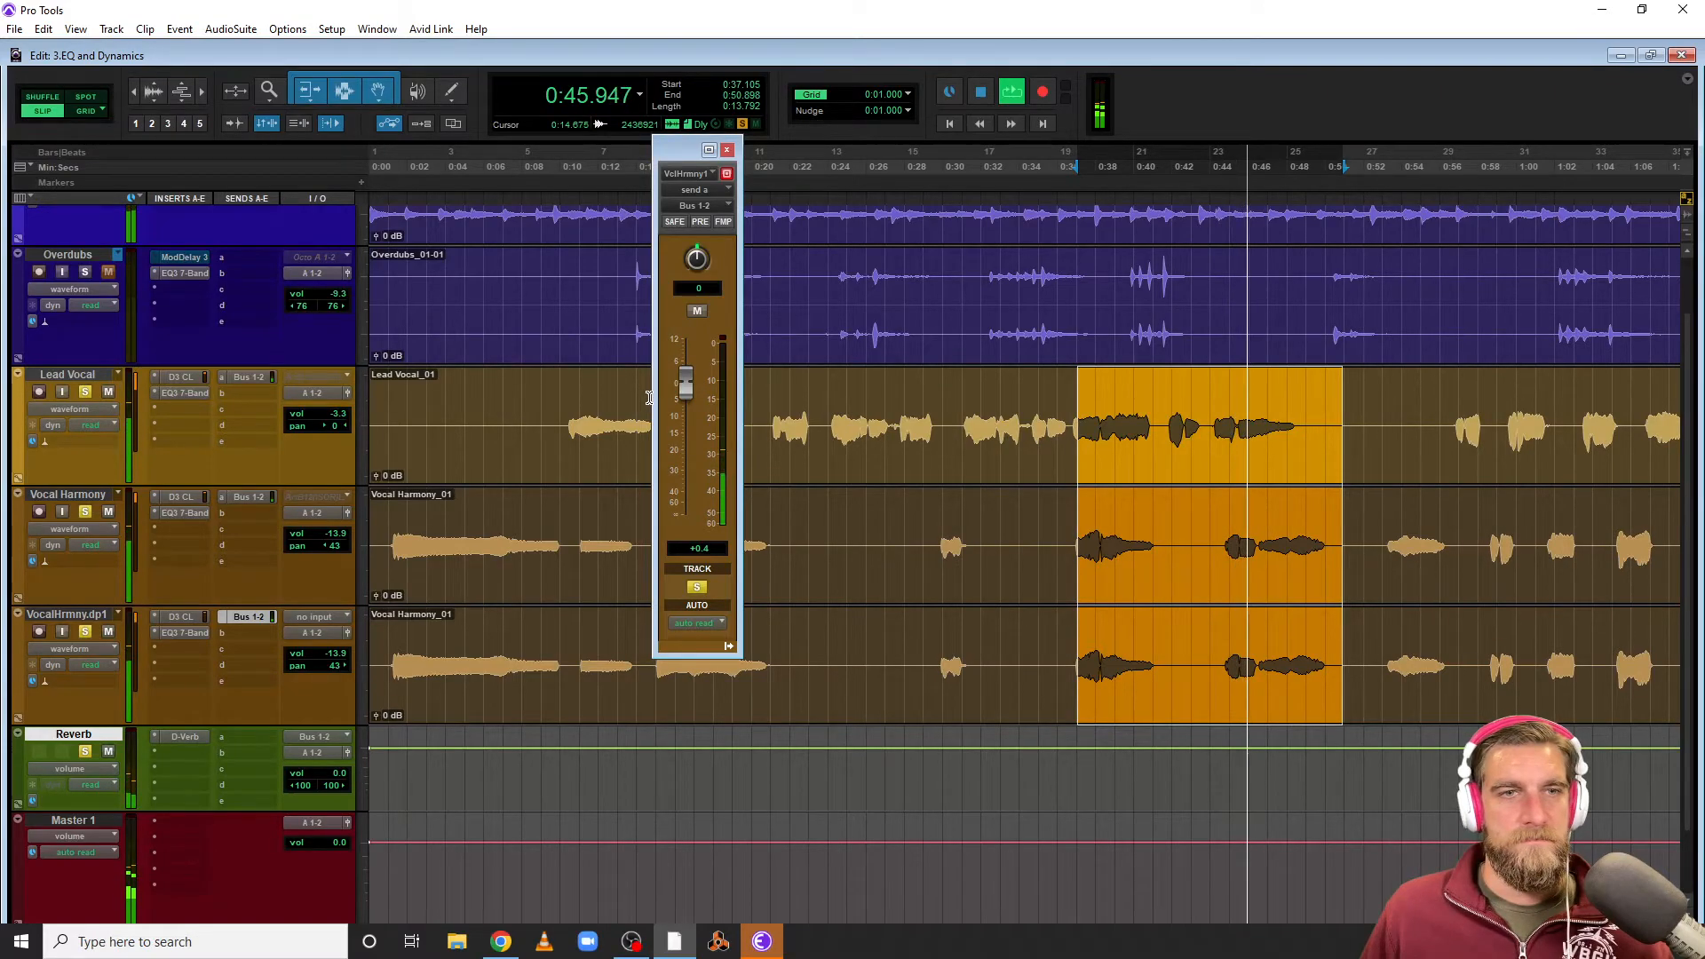
pyautogui.press('space')
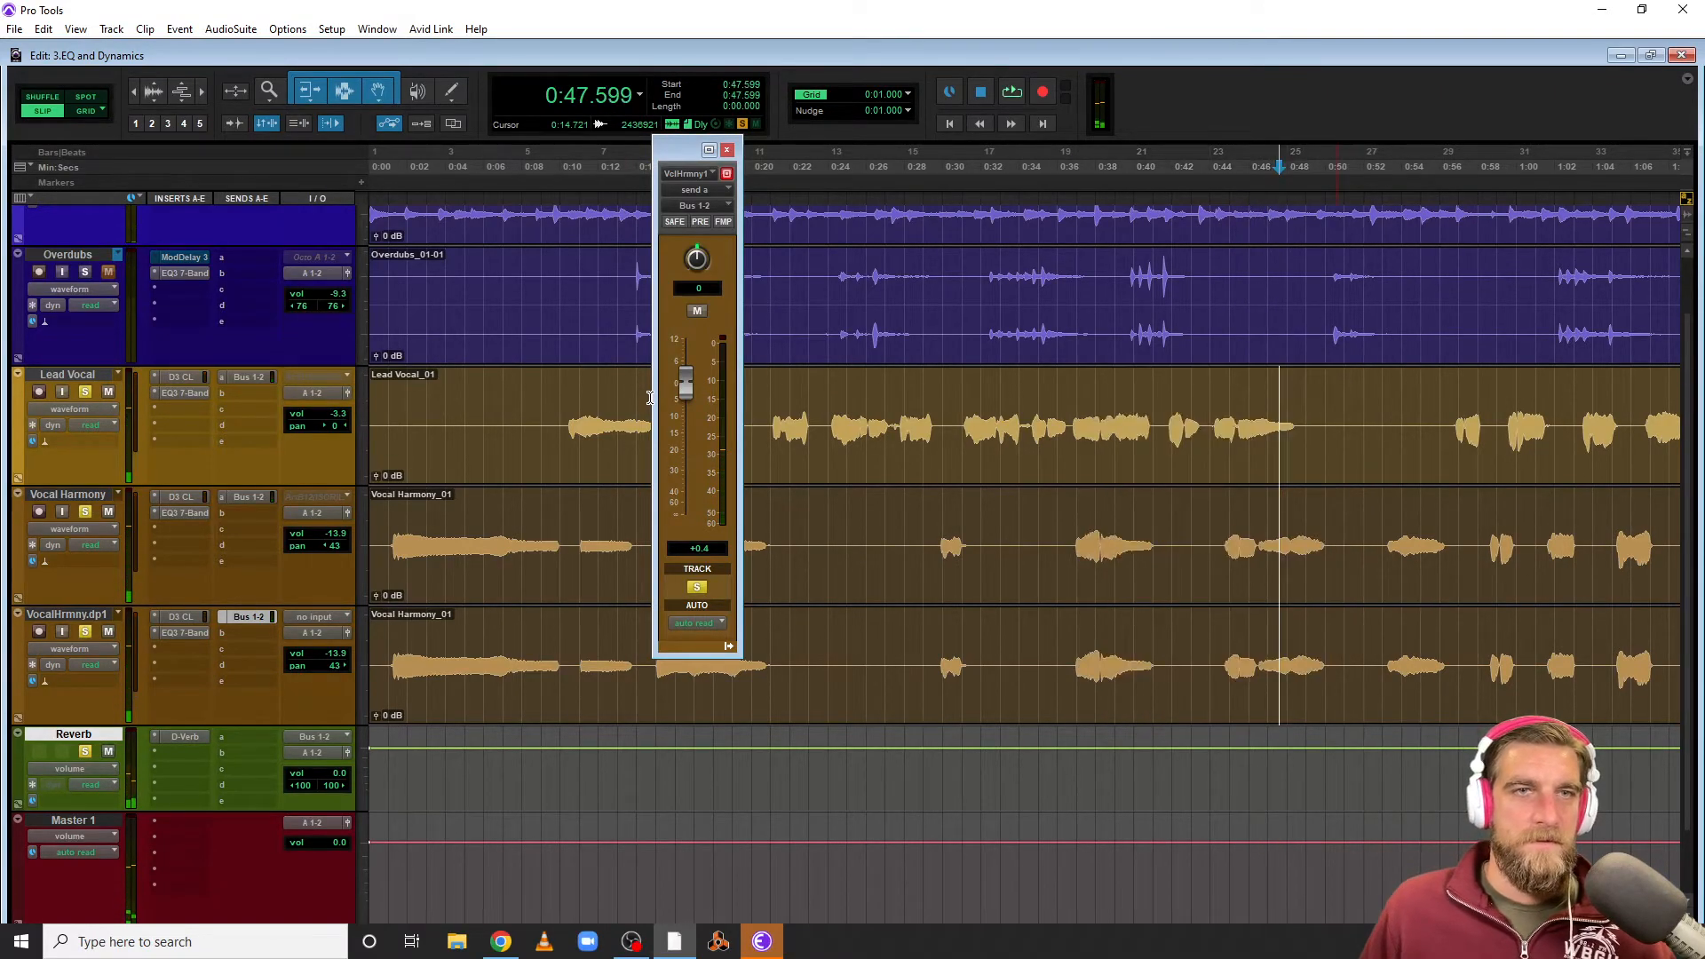
# Unsolo the Vocal Harmony and VocalHrmny.dp1 tracks
pyautogui.scroll(1, 310, 535)
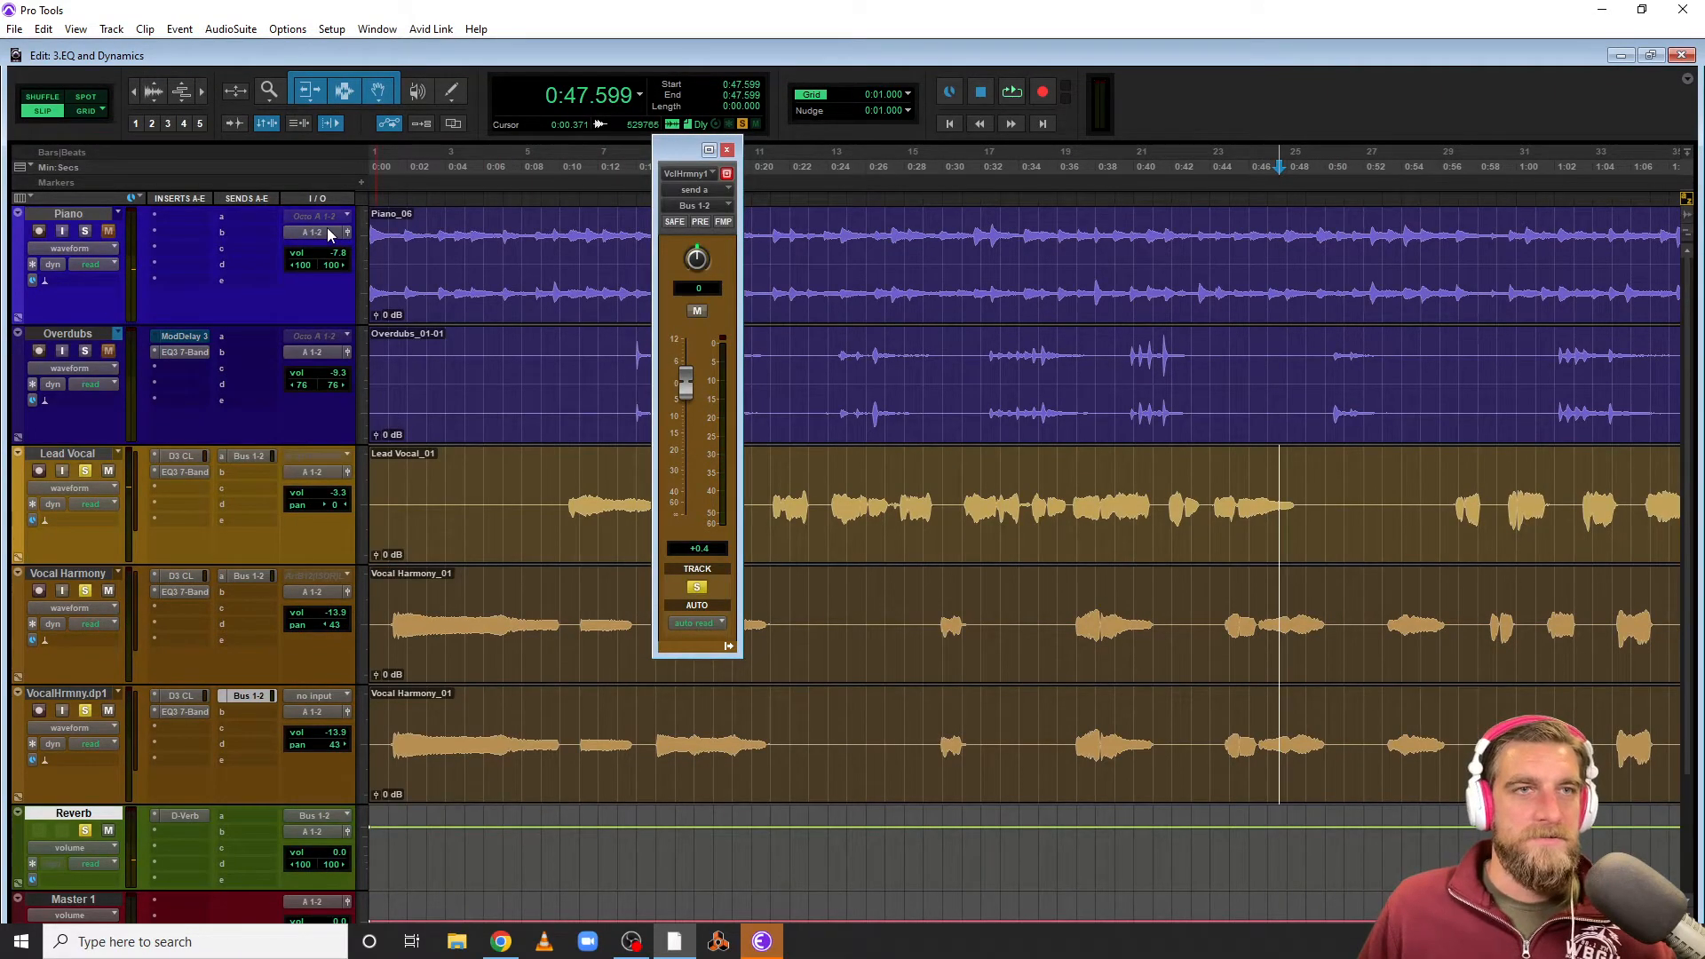
pyautogui.click(84, 591)
pyautogui.click(84, 711)
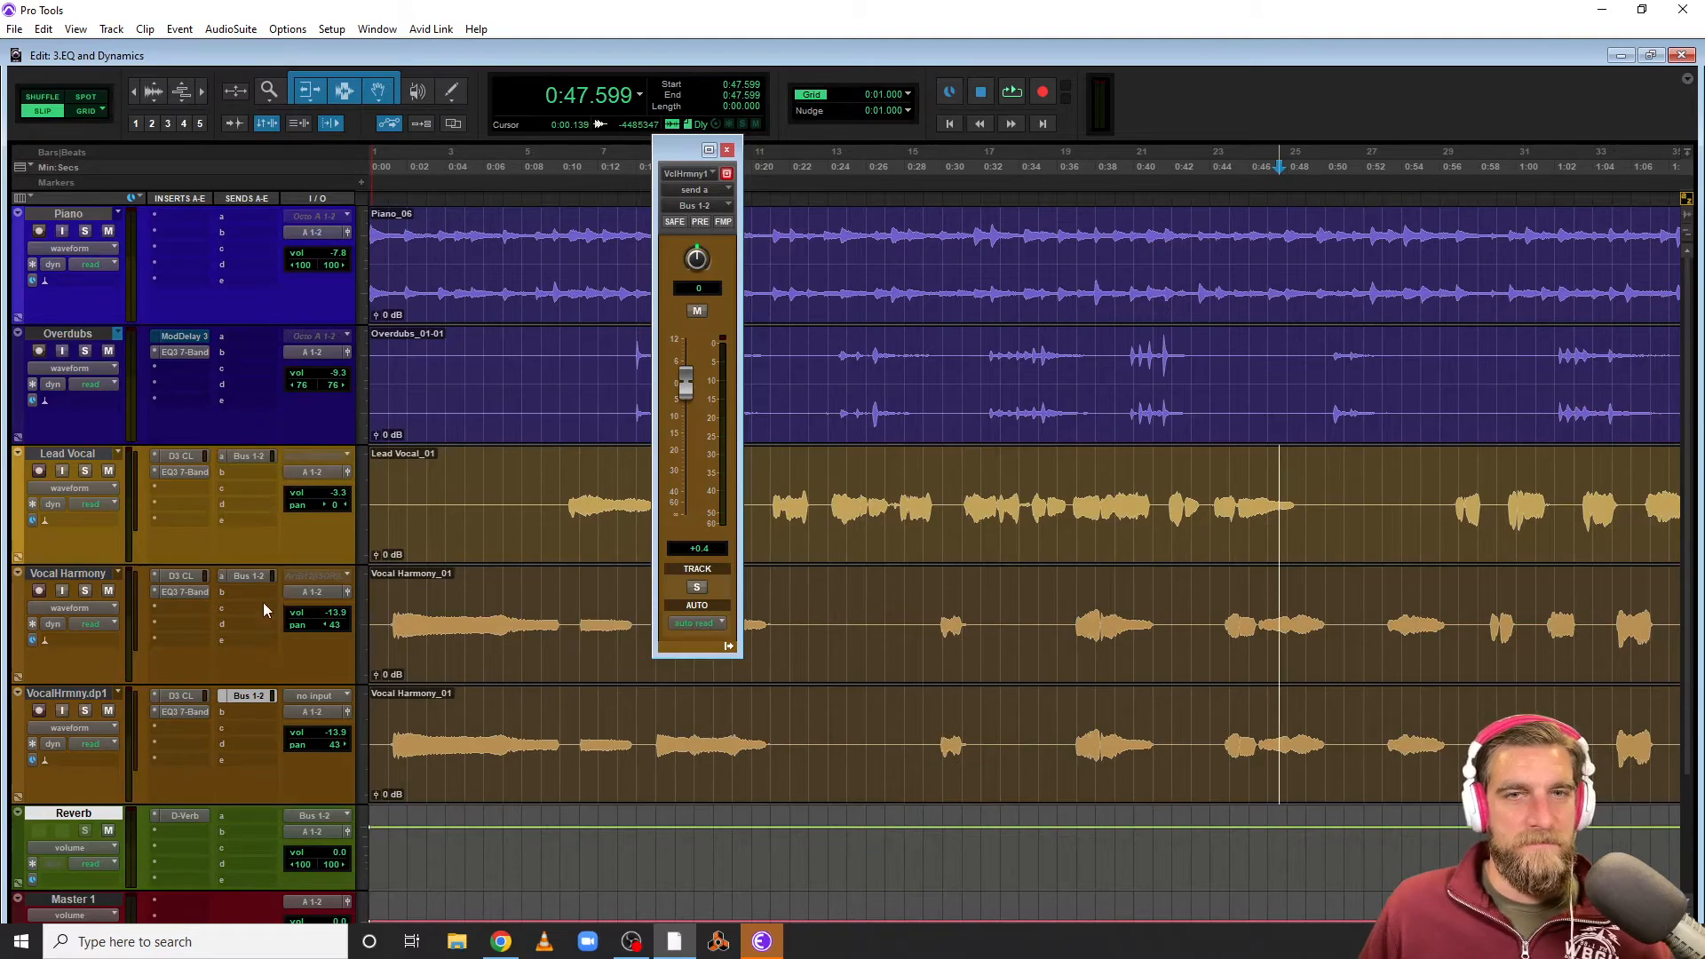
# Assign Bus 1-2 sends on the Piano and Overdubs tracks
pyautogui.click(246, 457)
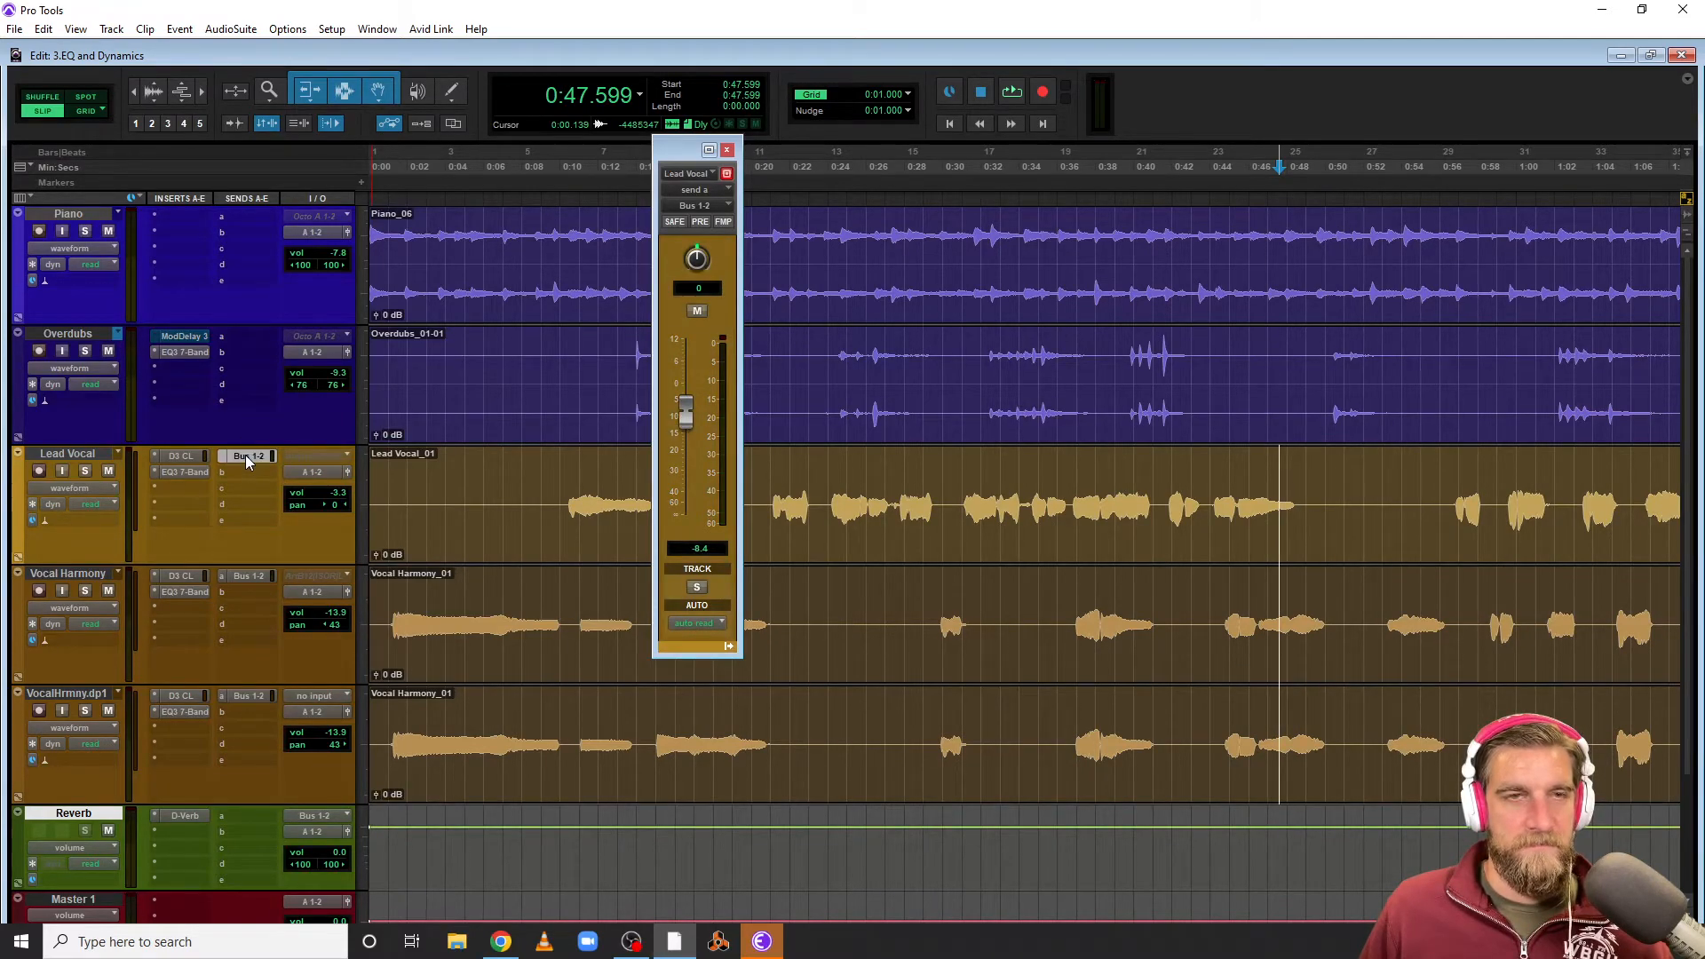
pyautogui.moveTo(252, 214); pyautogui.dragTo(246, 337)
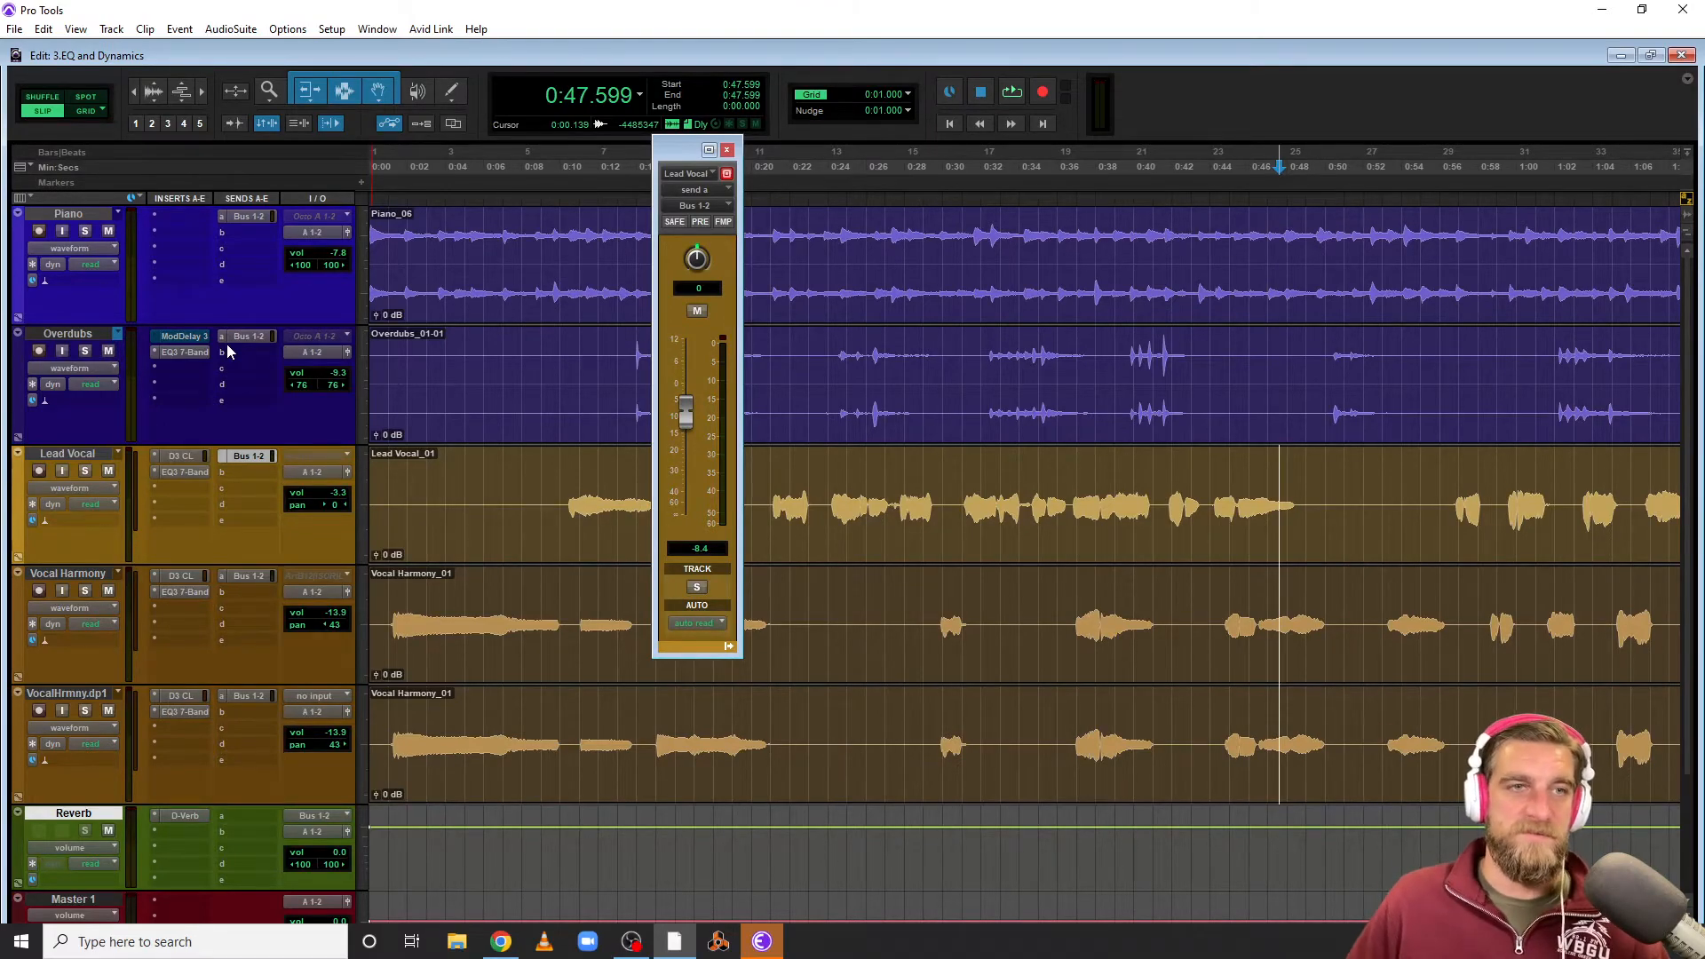
# Open the Piano send window and set its send level to about -13.7 dB
pyautogui.click(255, 217)
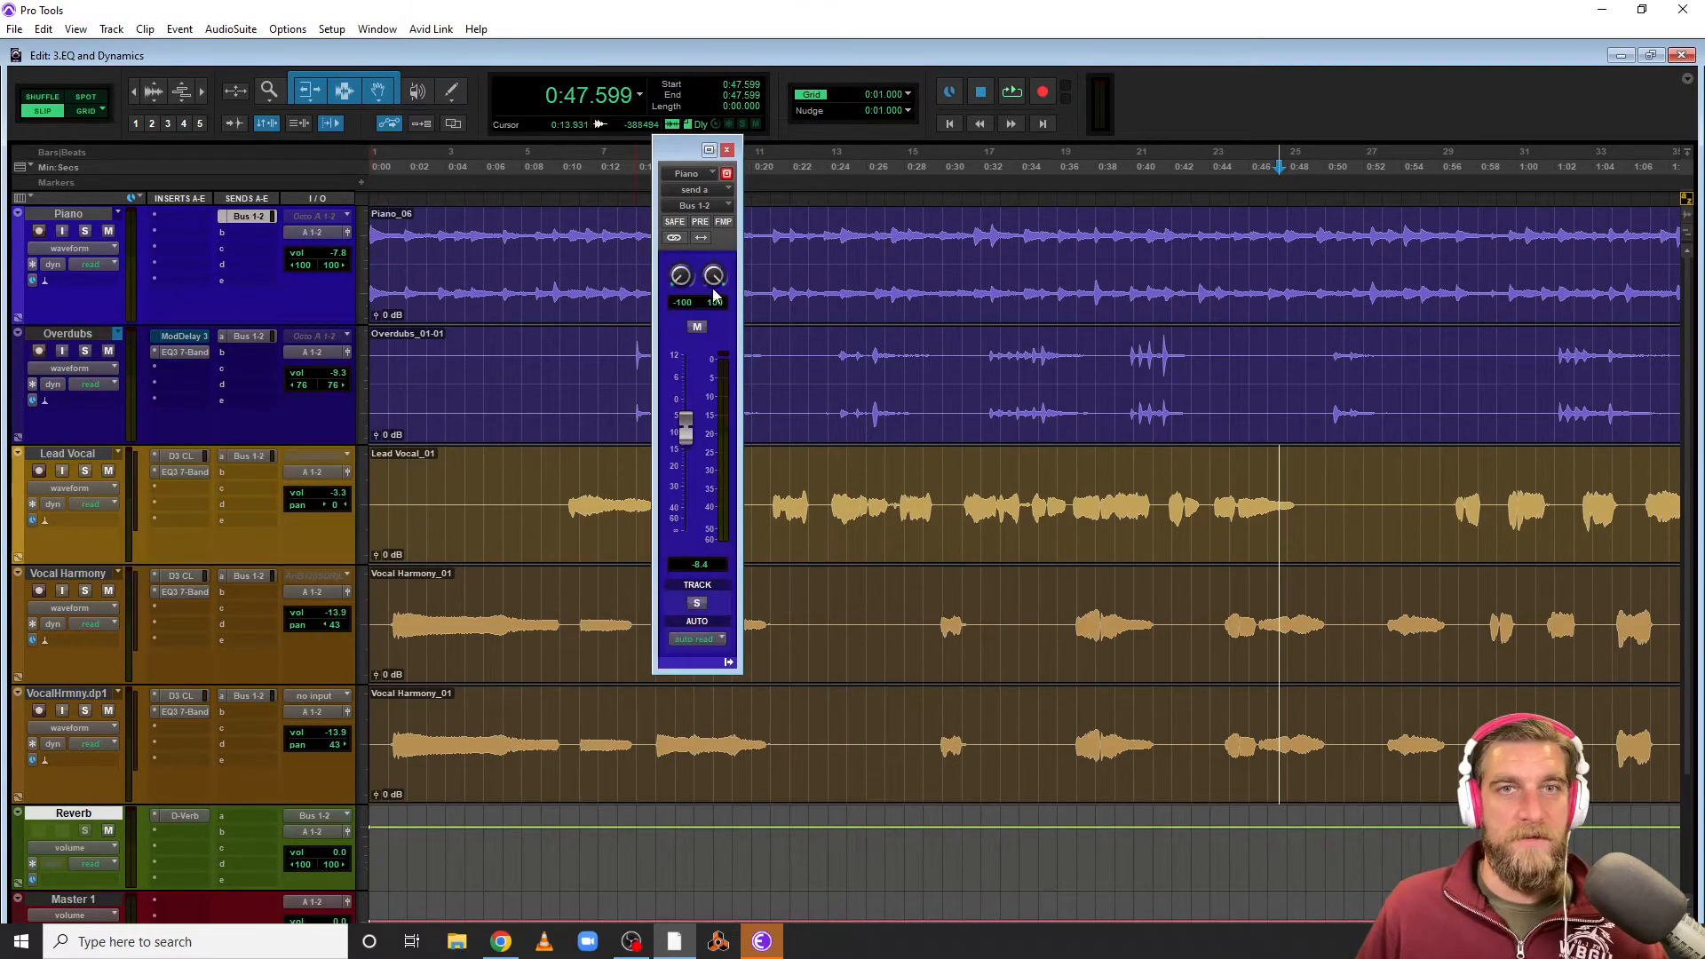
pyautogui.moveTo(684, 442); pyautogui.dragTo(671, 453)
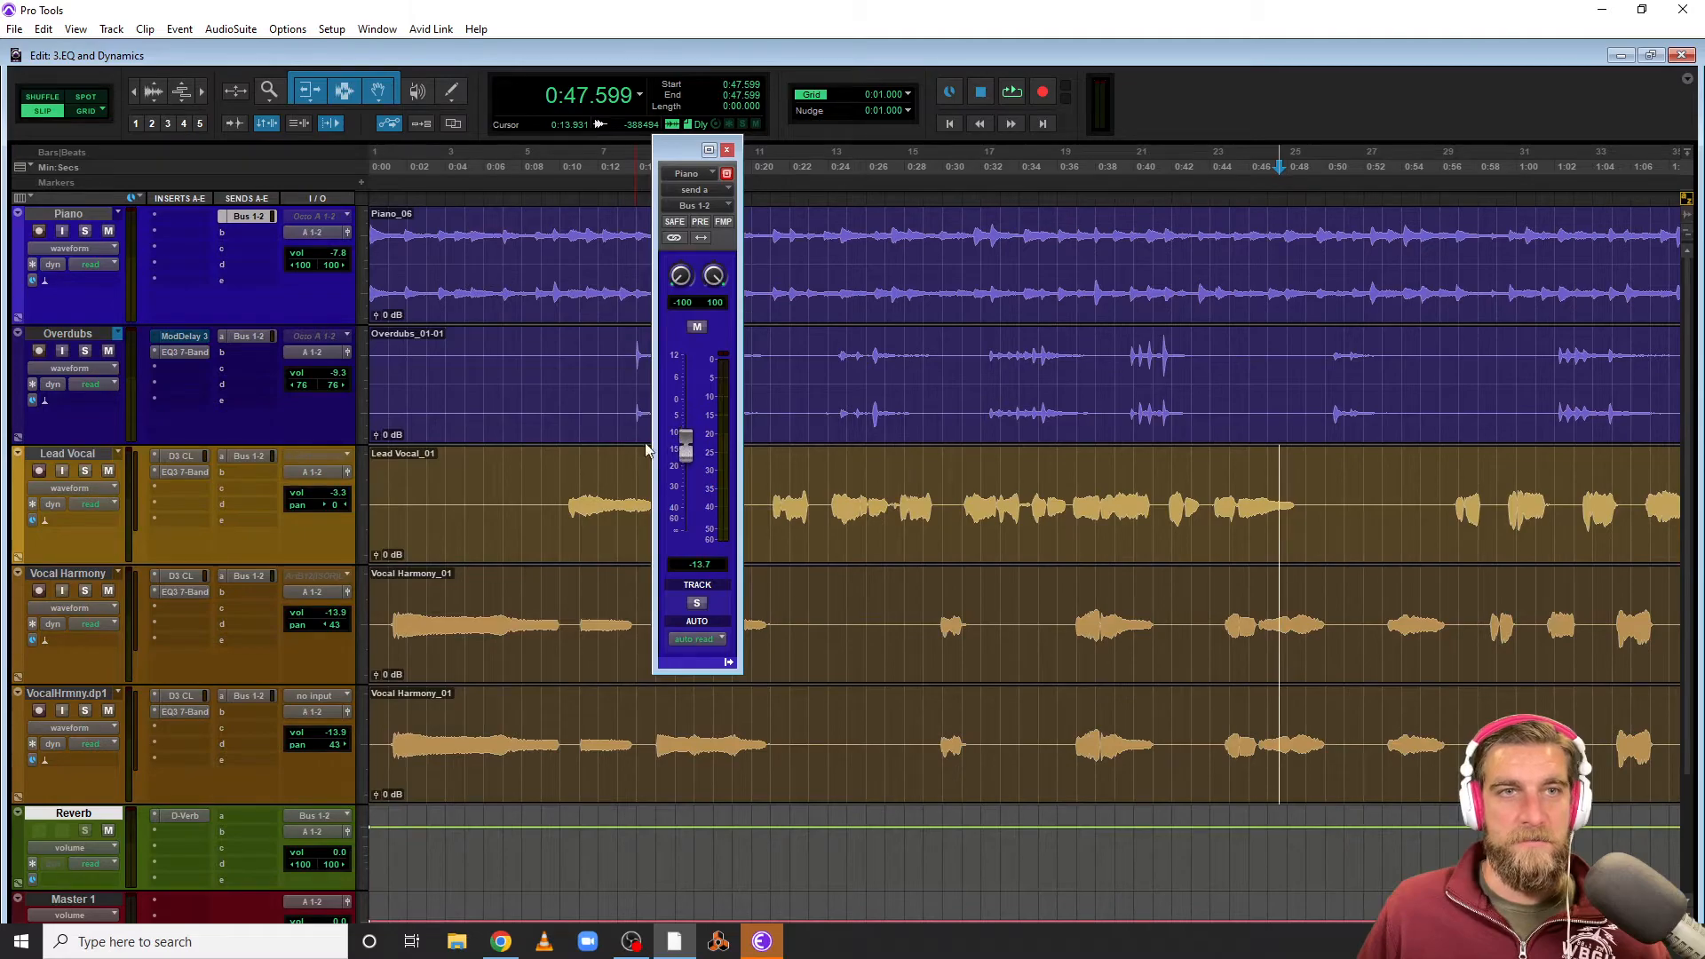
# Open the Overdubs send window and set its send level to about -12.1 dB
pyautogui.click(248, 337)
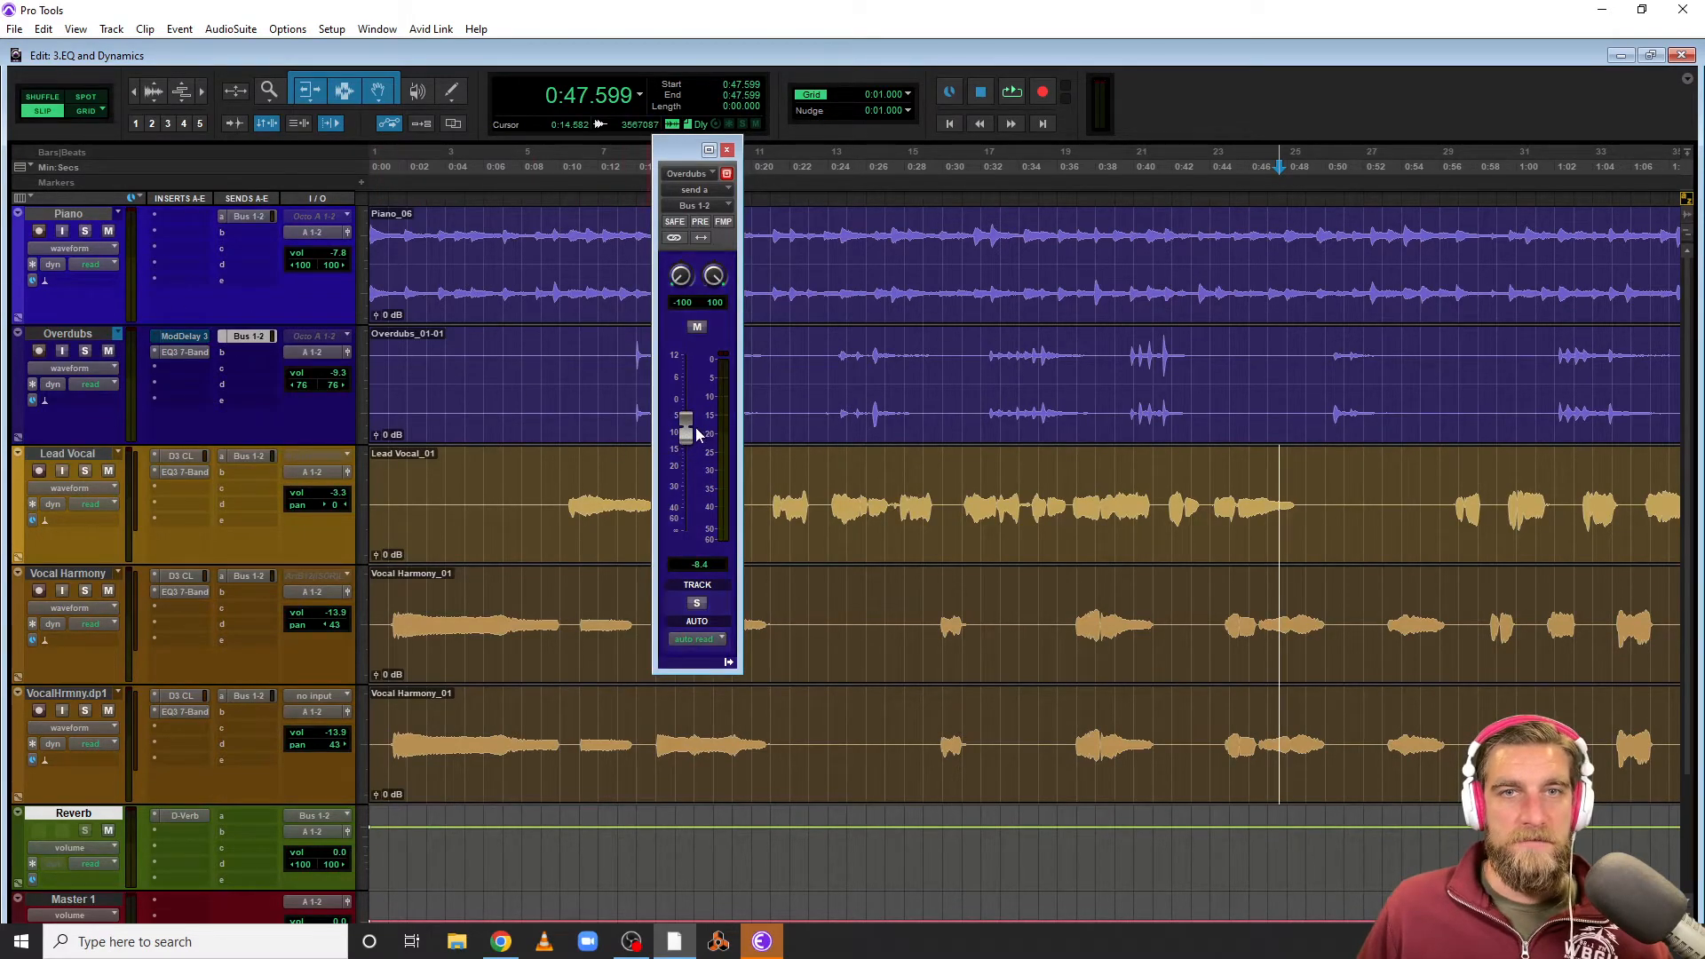
pyautogui.moveTo(687, 438); pyautogui.dragTo(686, 447)
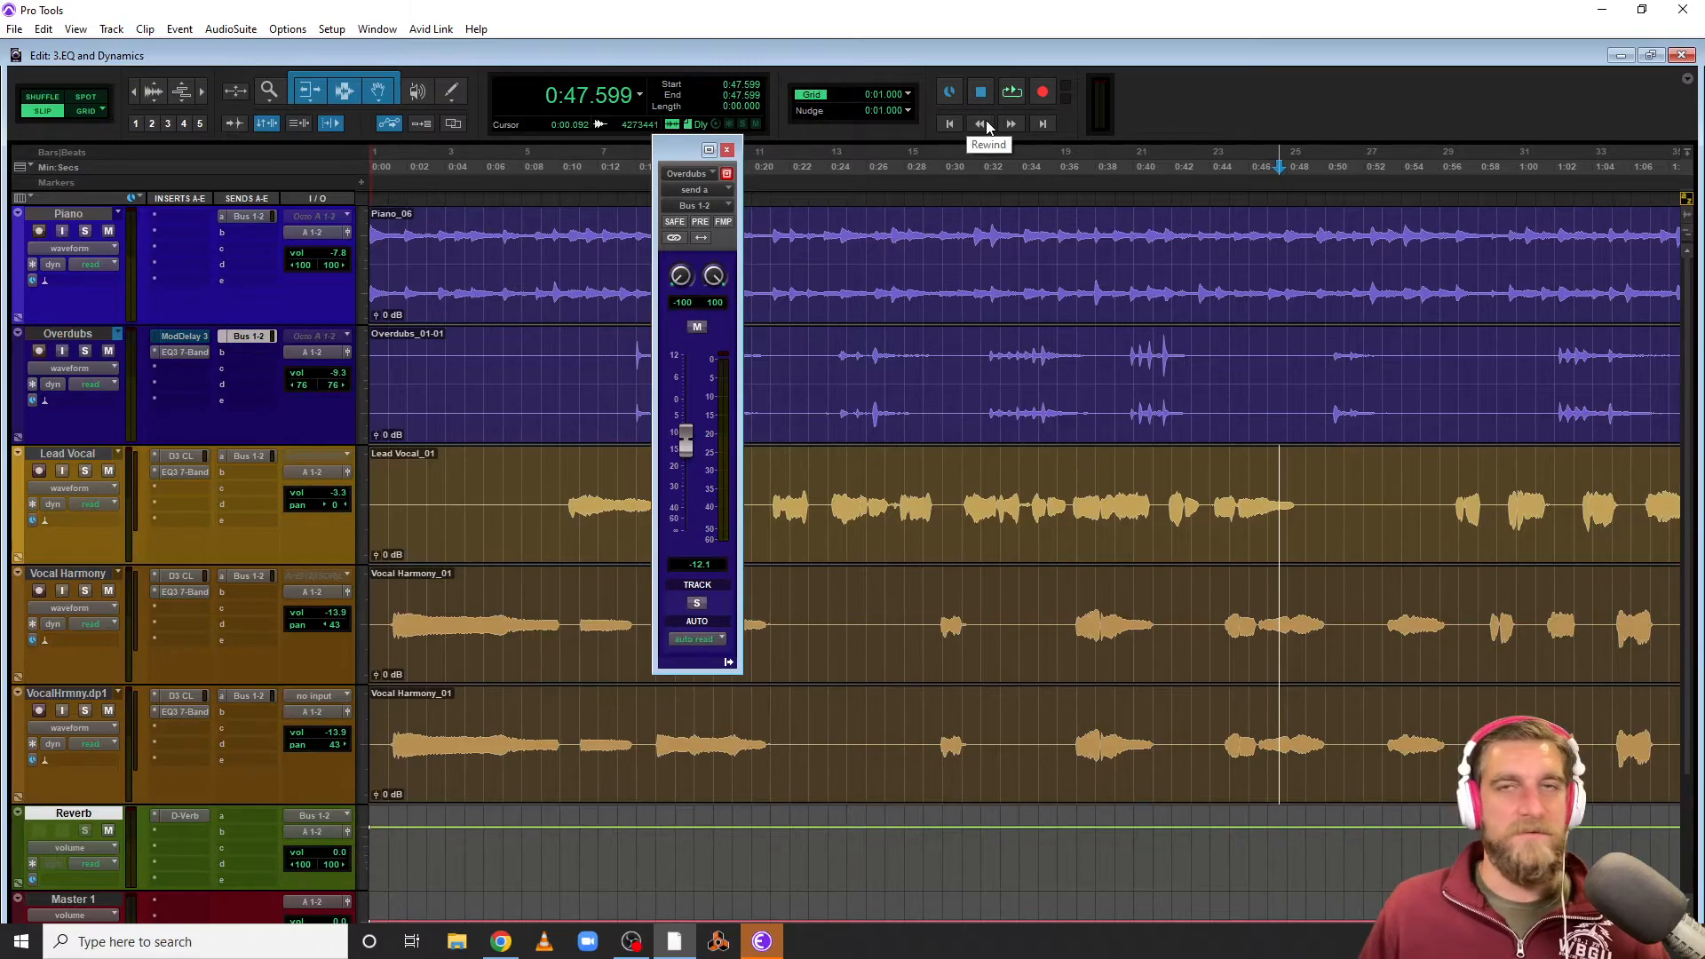
# Play from the session start and lower the Piano track's volume to about -11.1 dB
pyautogui.click(949, 124)
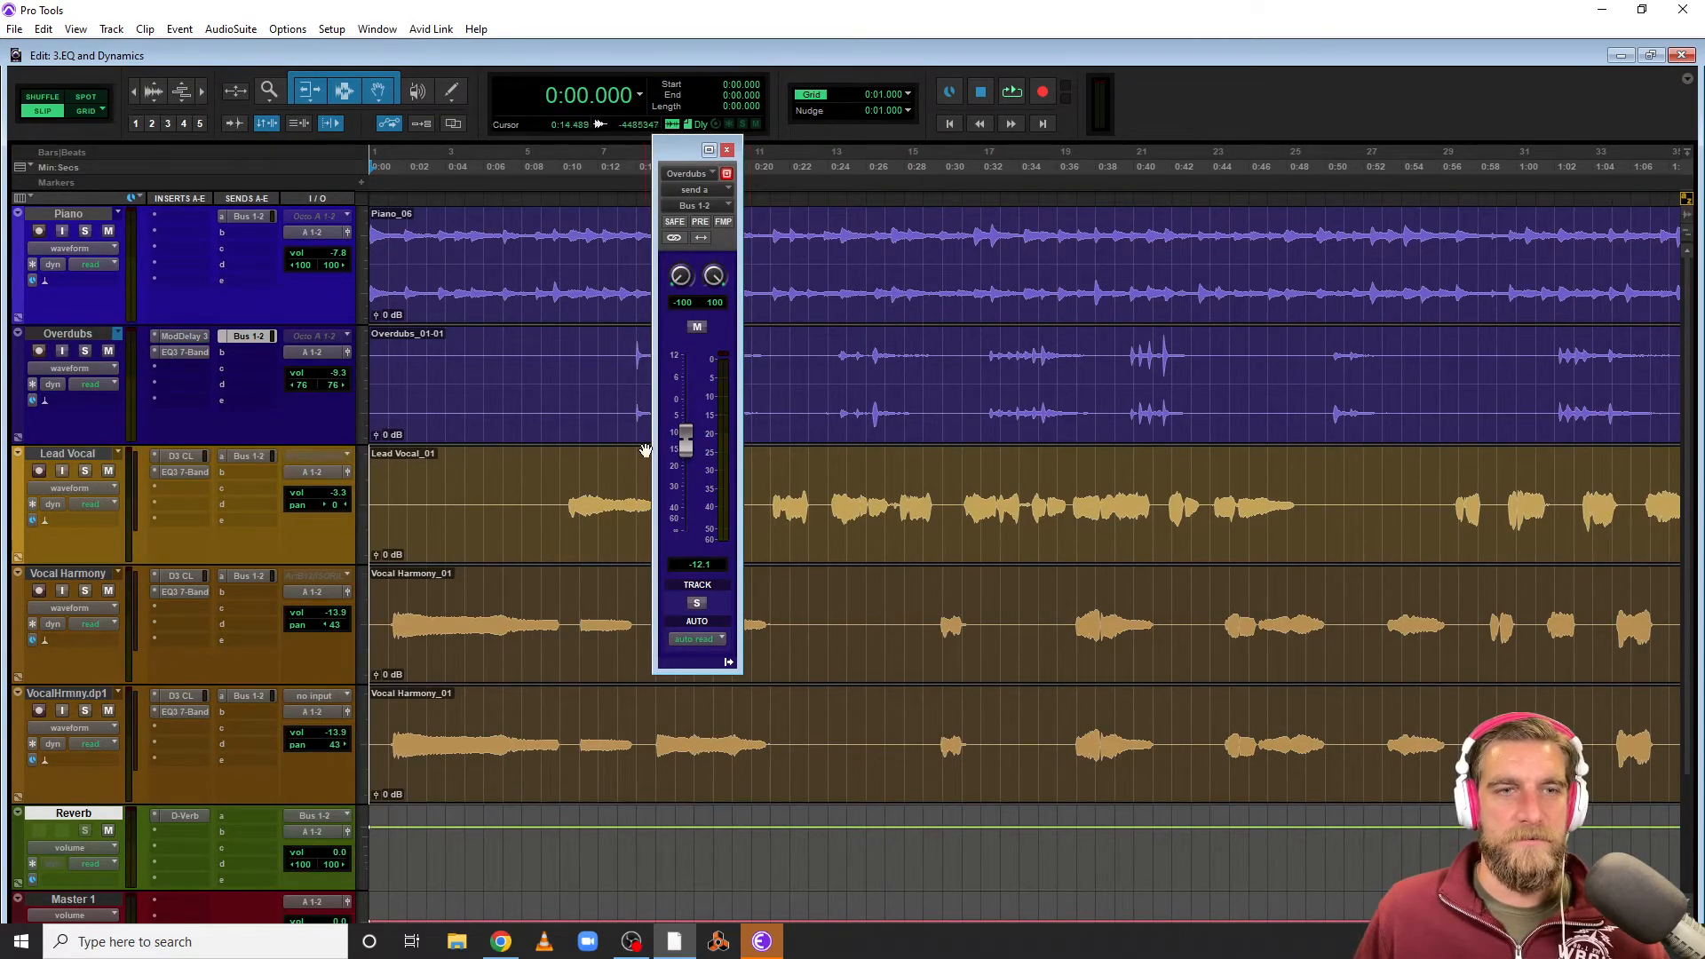
pyautogui.press('space')
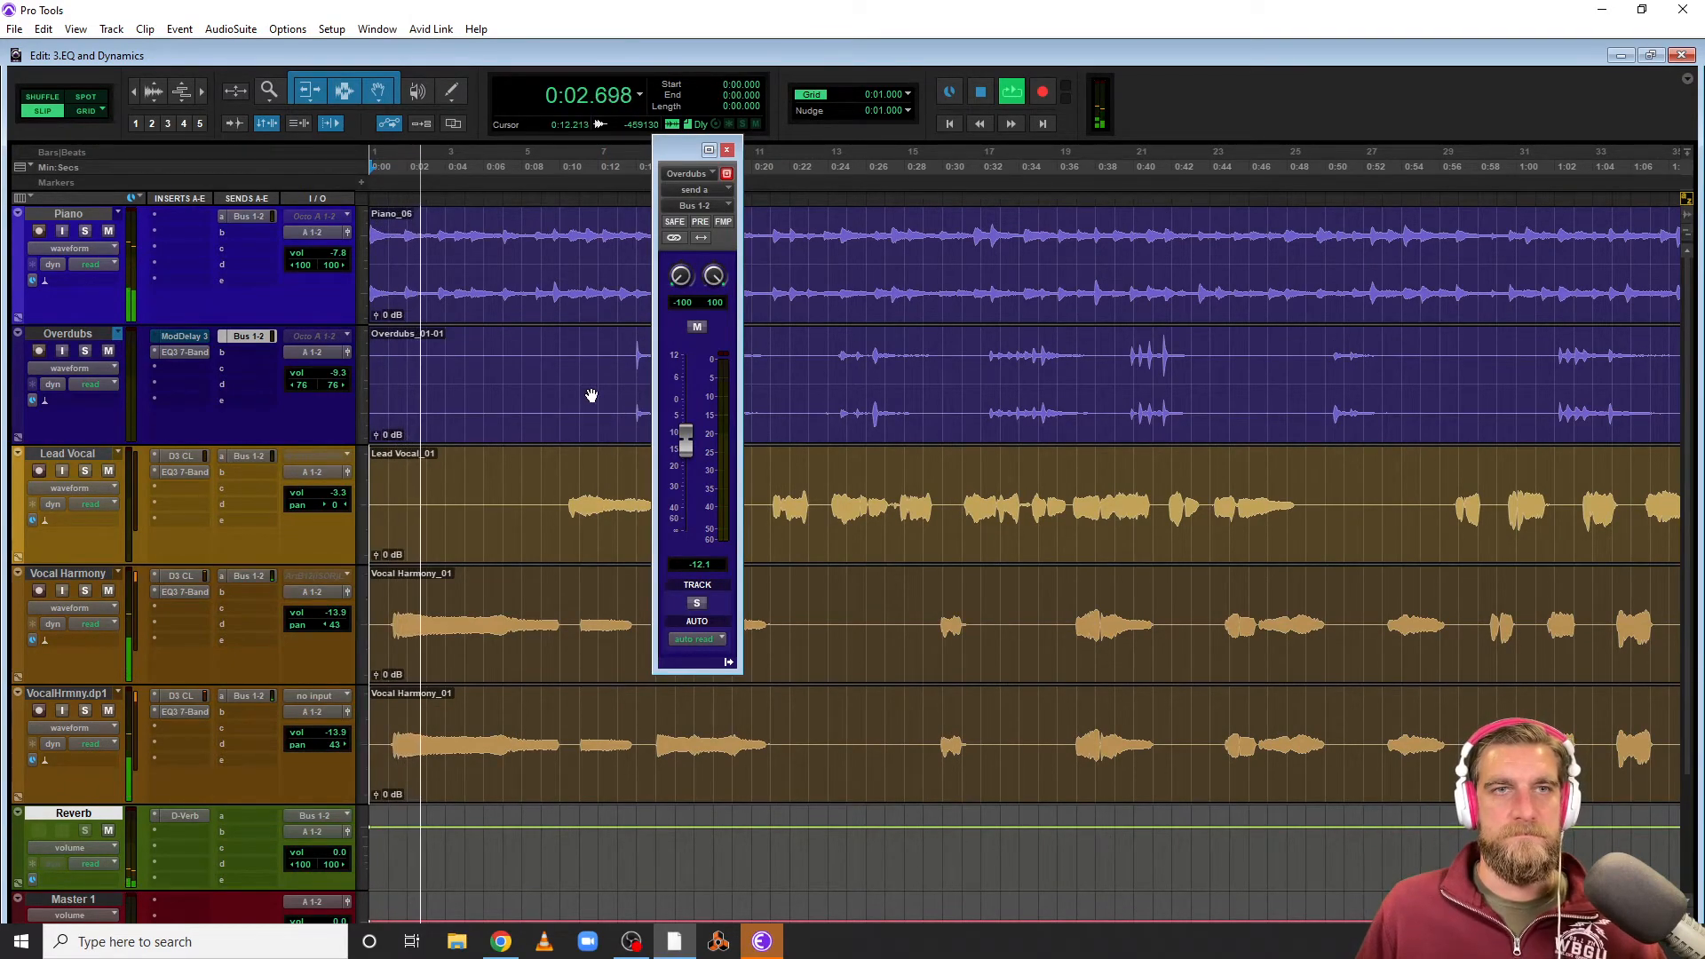
pyautogui.click(332, 252)
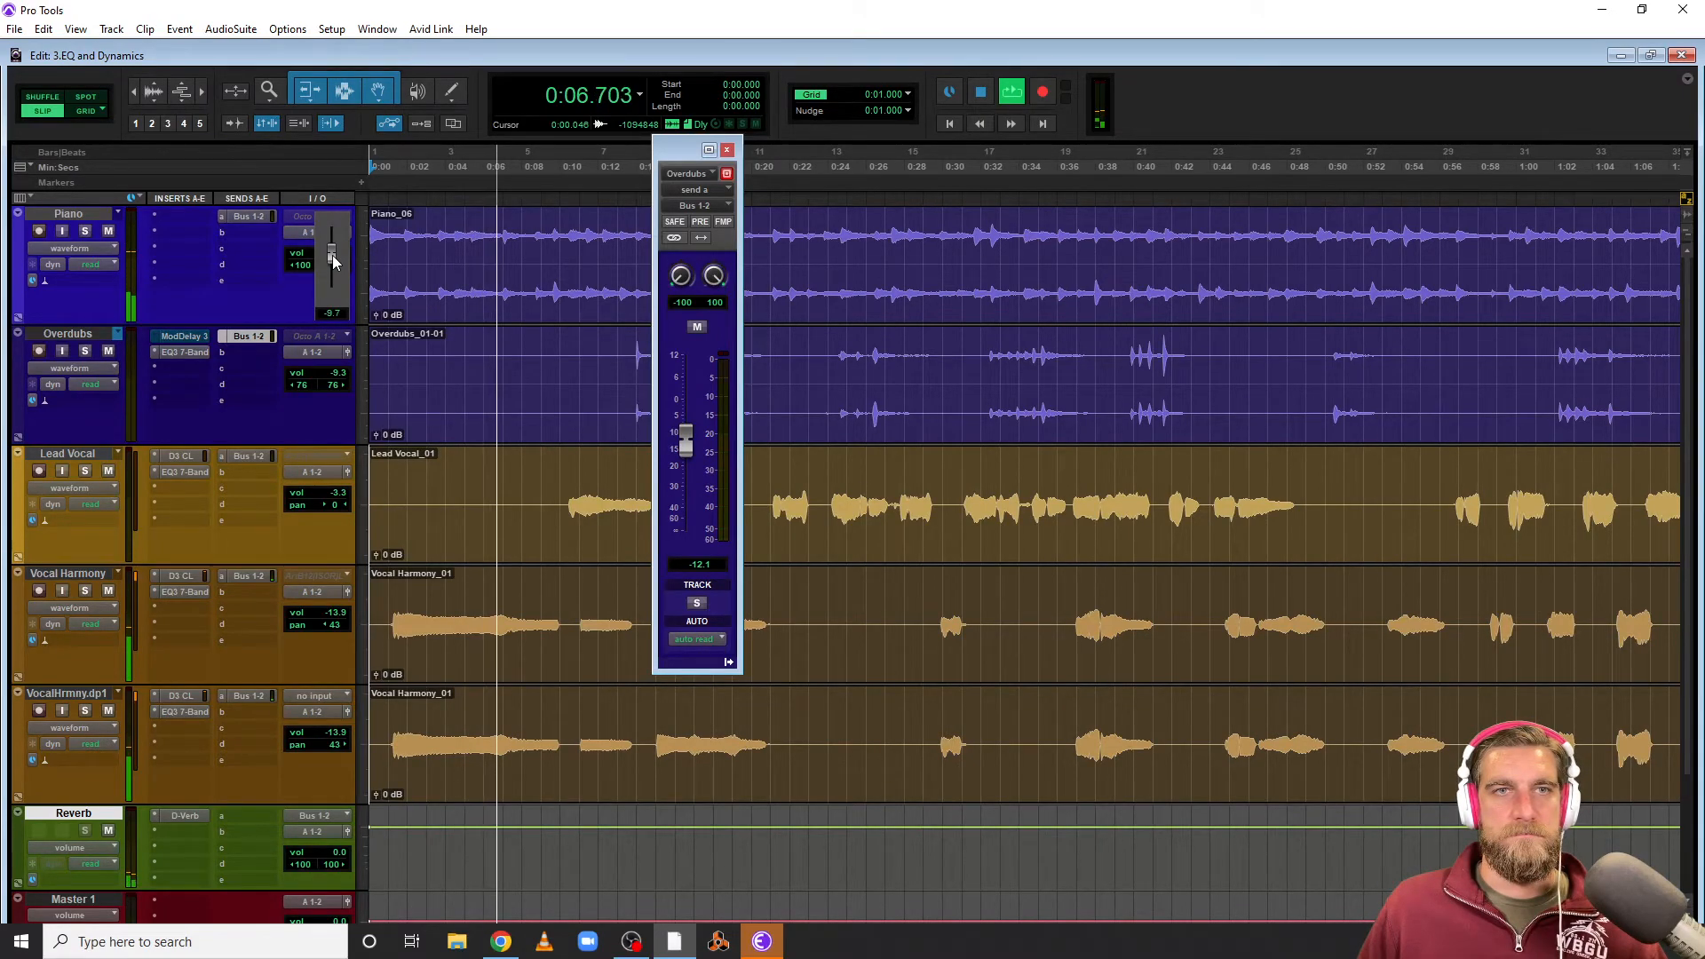
pyautogui.moveTo(332, 254); pyautogui.dragTo(332, 258)
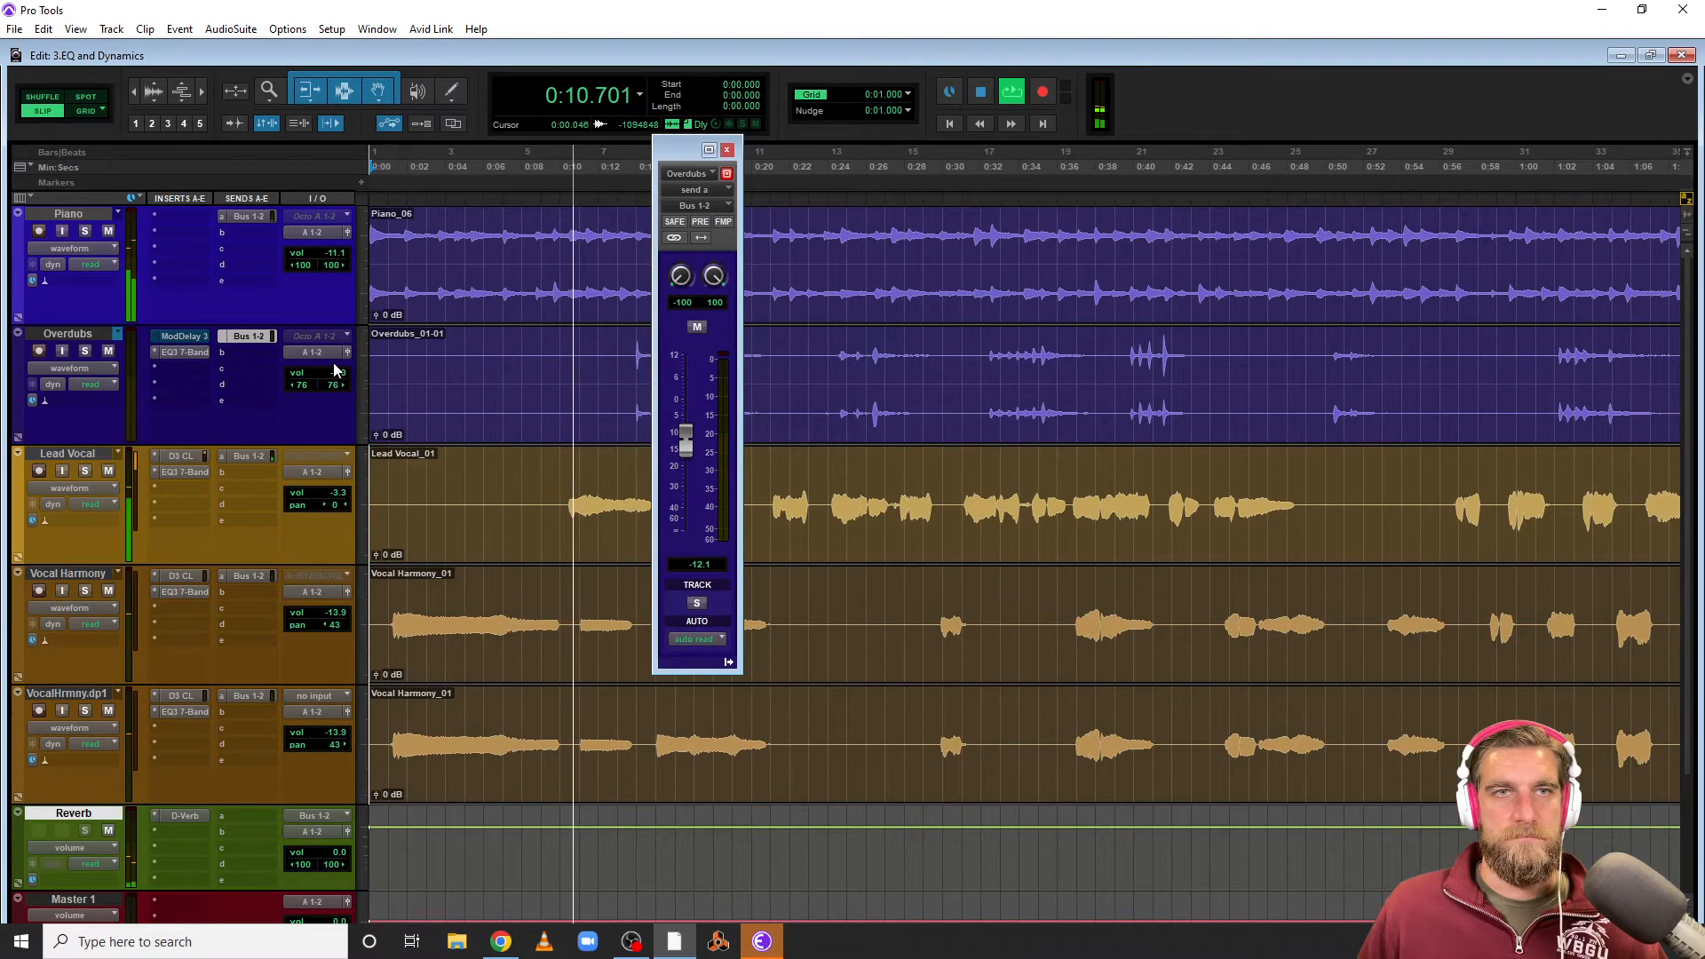
# Lower the Lead Vocal track's volume to about -9.2 dB, stop playback, and close the send window
pyautogui.moveTo(335, 491); pyautogui.dragTo(333, 497)
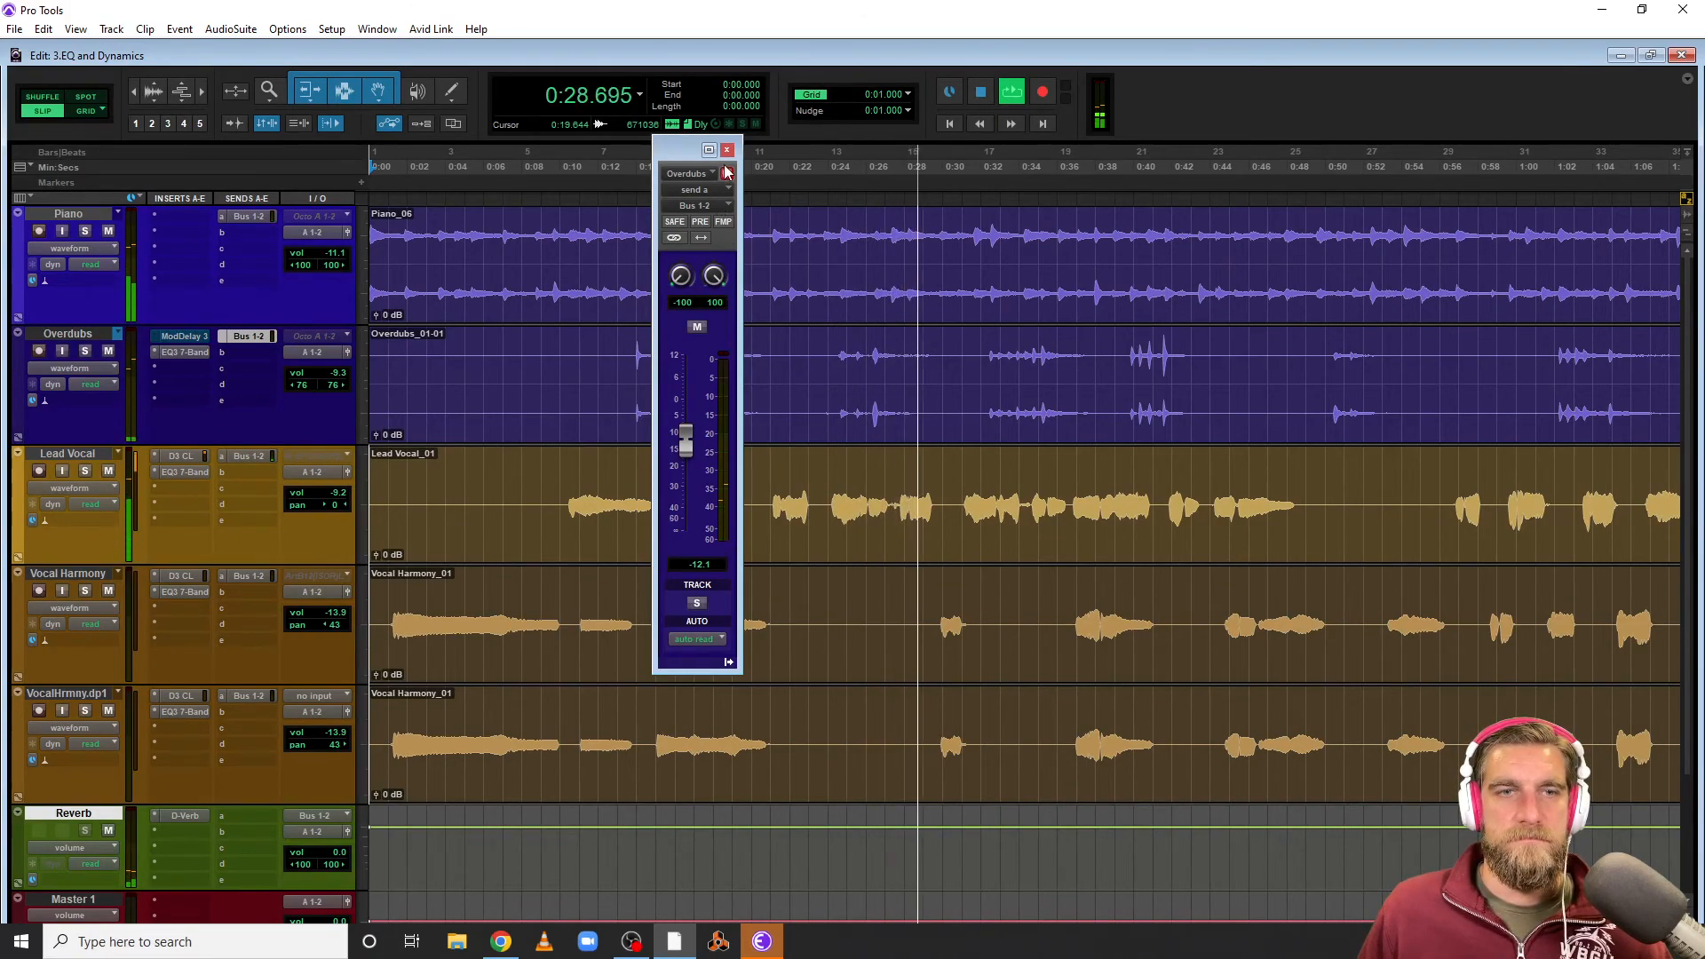
pyautogui.press('space')
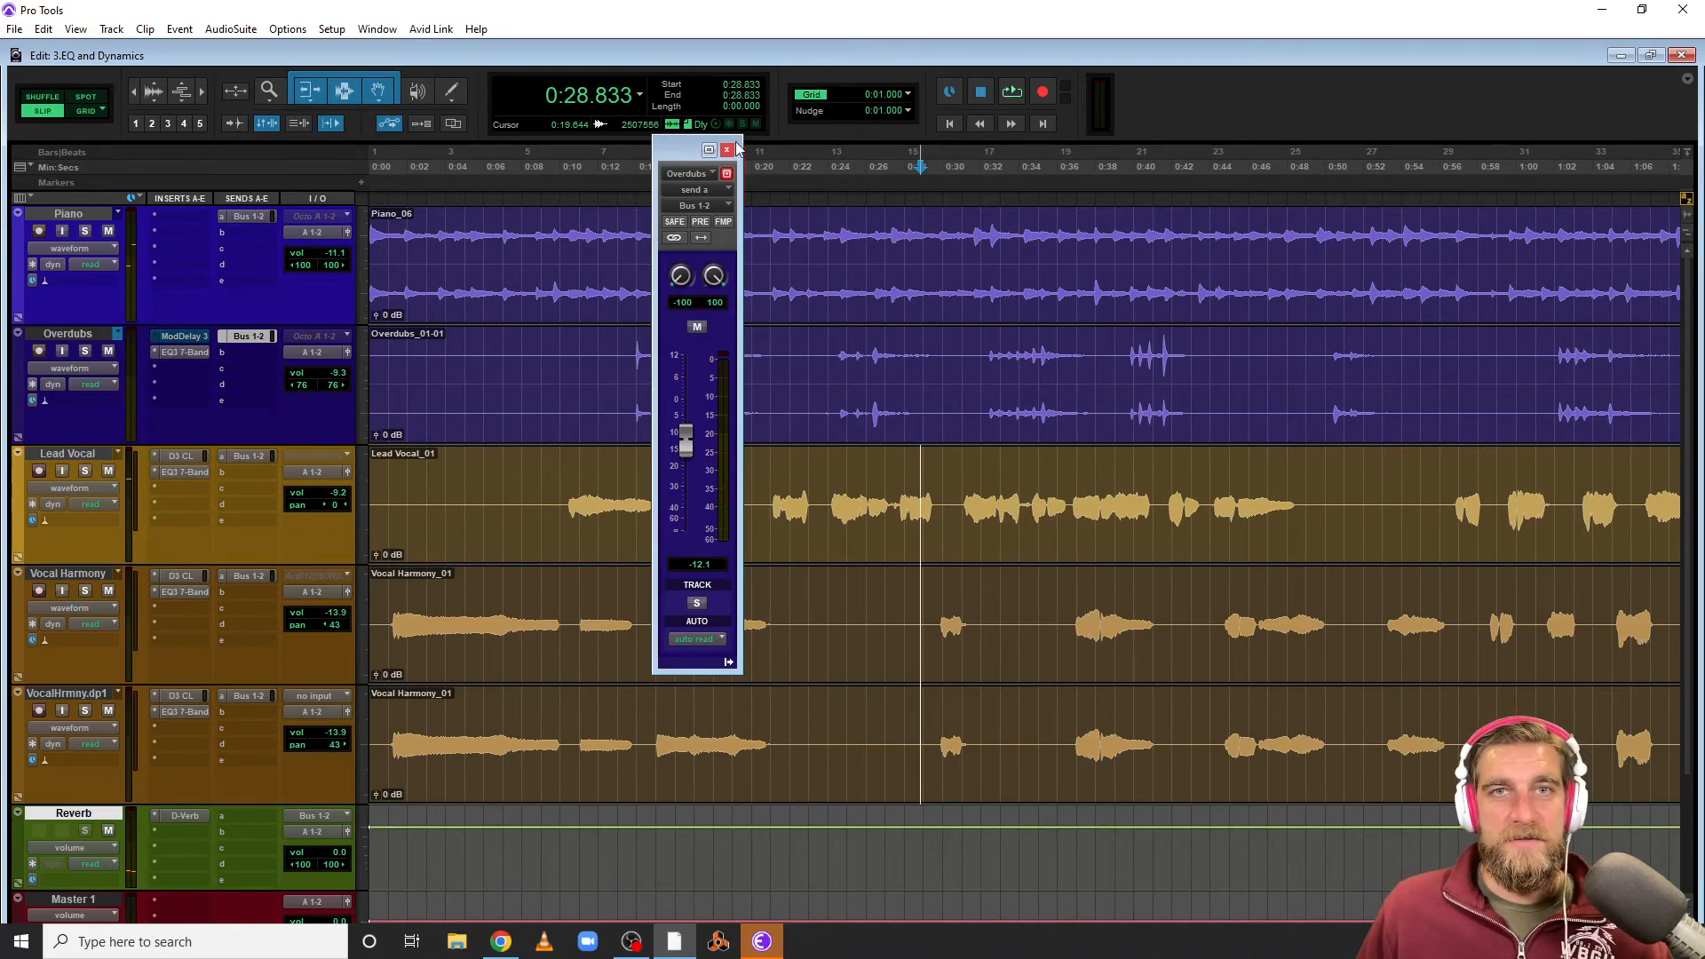
pyautogui.click(728, 150)
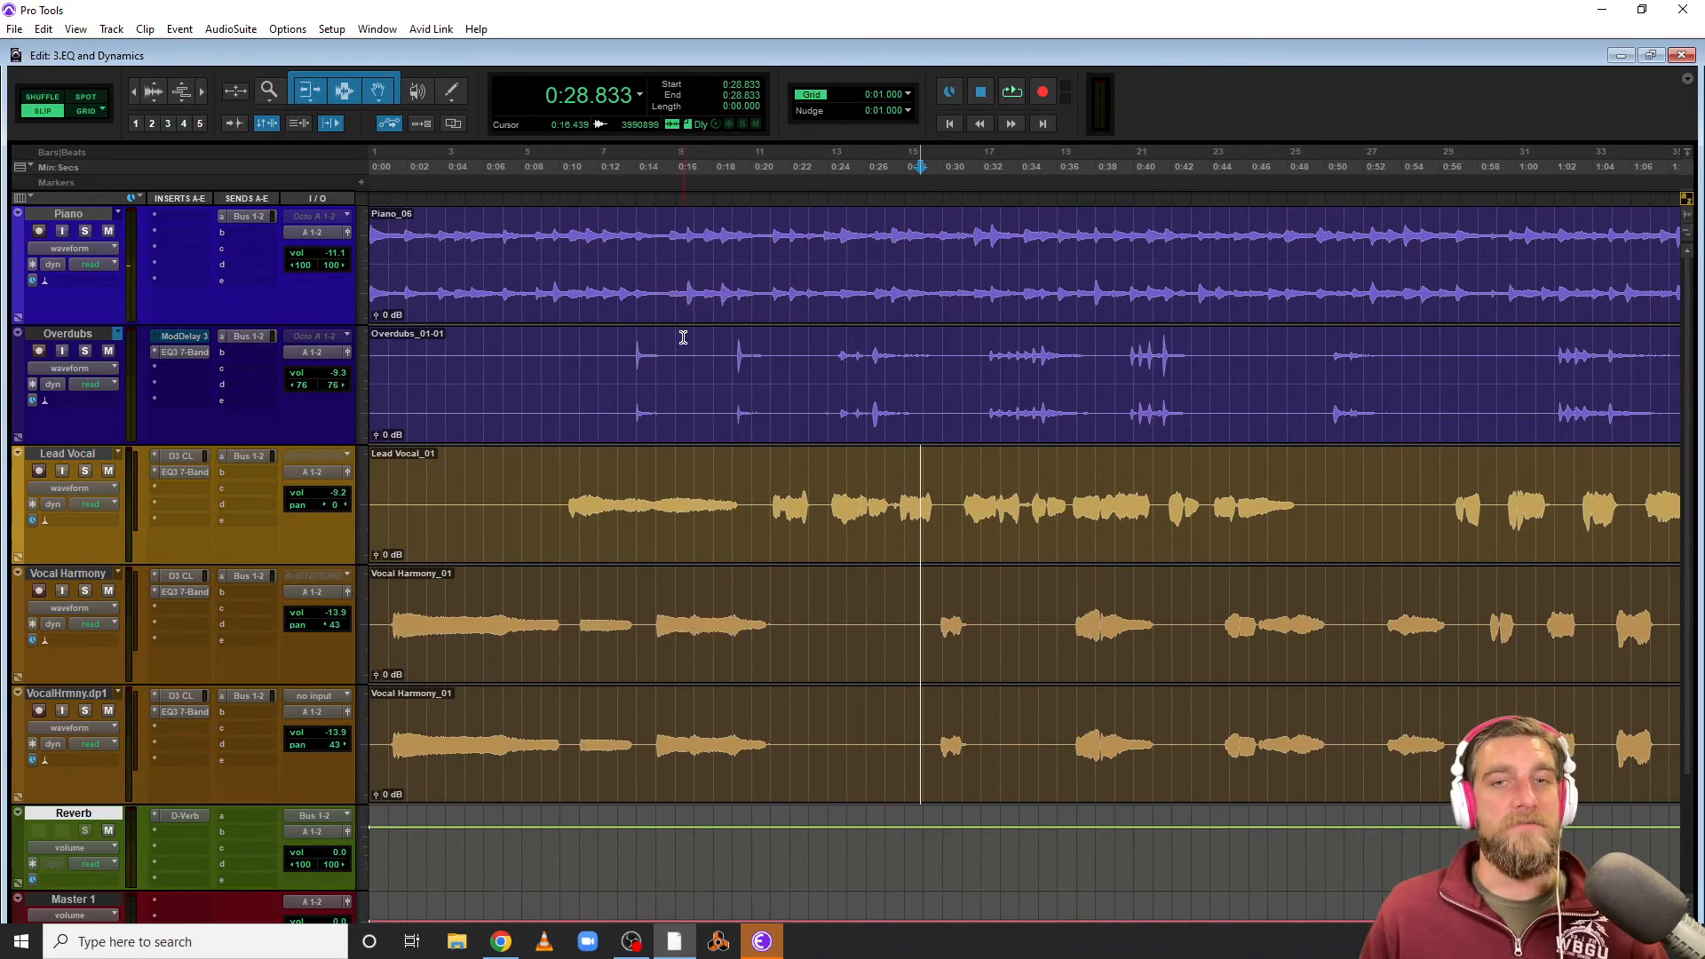